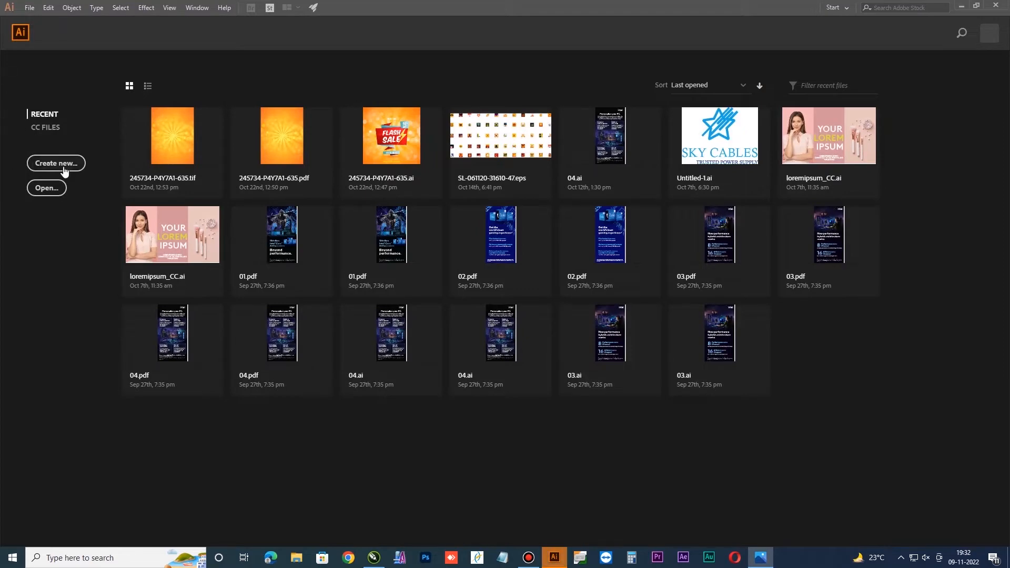
Step: Create a new document 1235 px wide and 338 px high
click(60, 164)
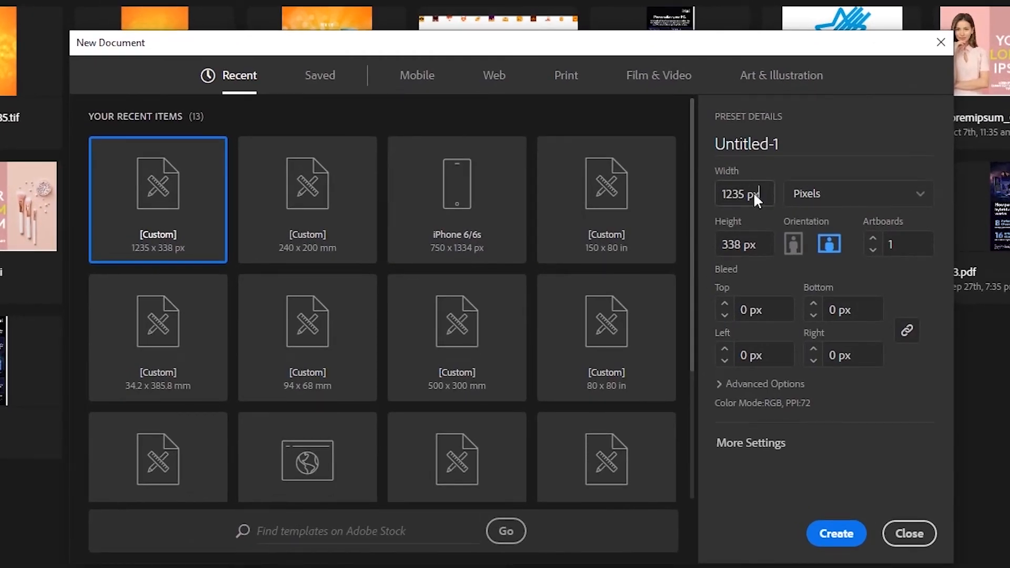
click(757, 199)
key(ctrl+a)
text(1235)
key(Tab)
text(338)
key(Tab)
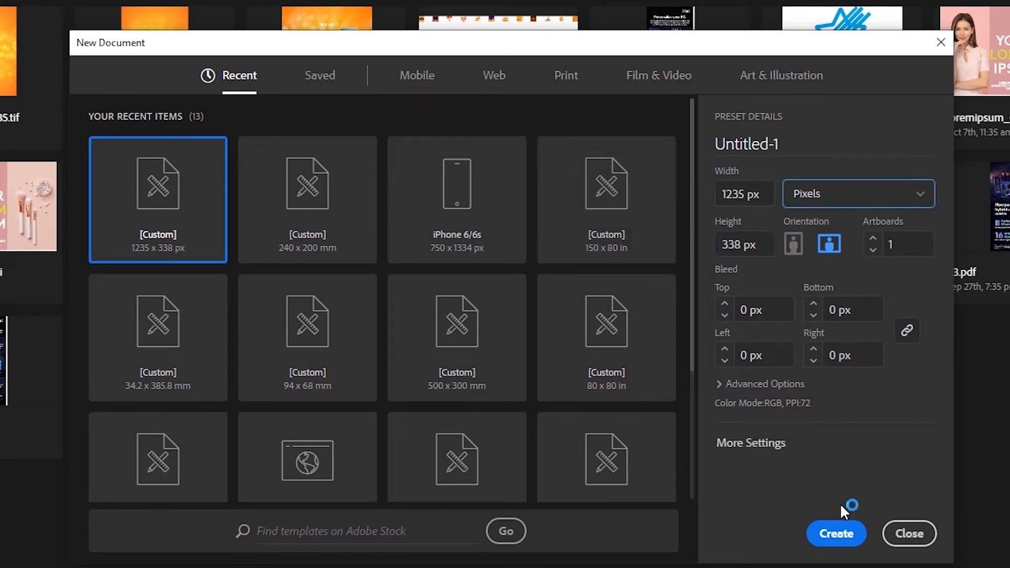
click(836, 534)
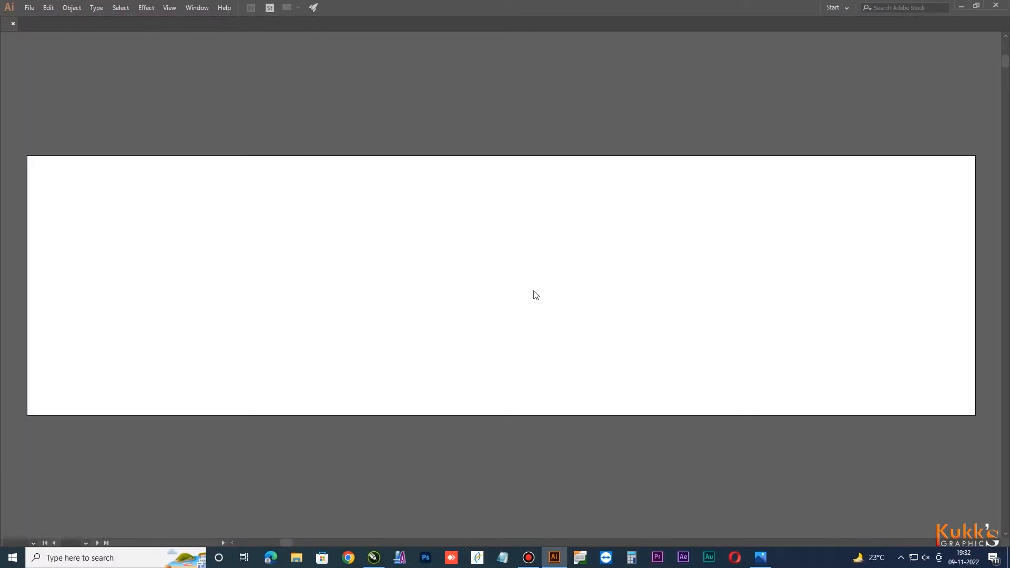
Step: Add the headline text "SS MR 1 TRICK" to the artboard and enlarge it to about 79.55 pt
click(11, 136)
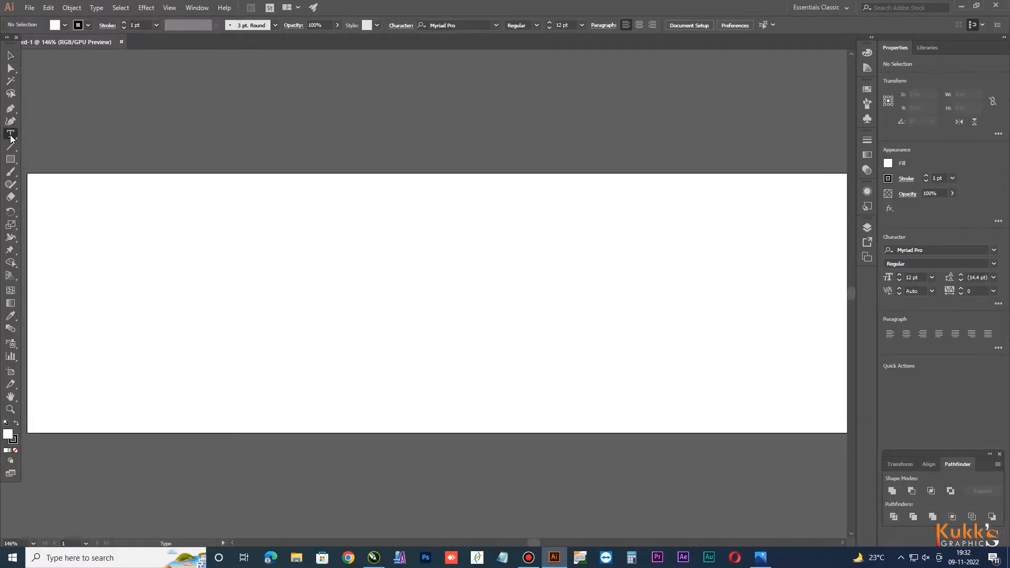
click(297, 266)
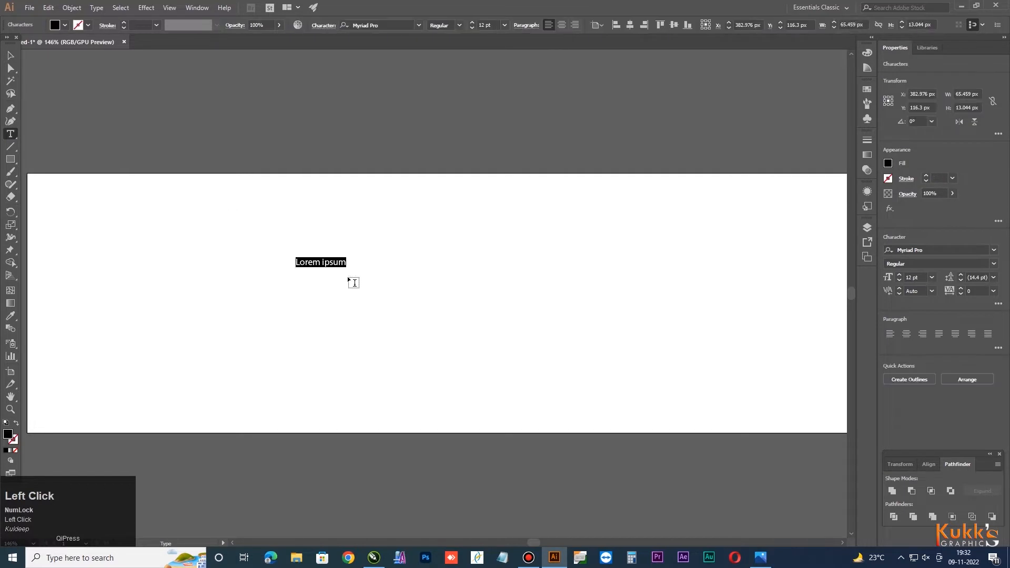
text(SS Mr 1 TR)
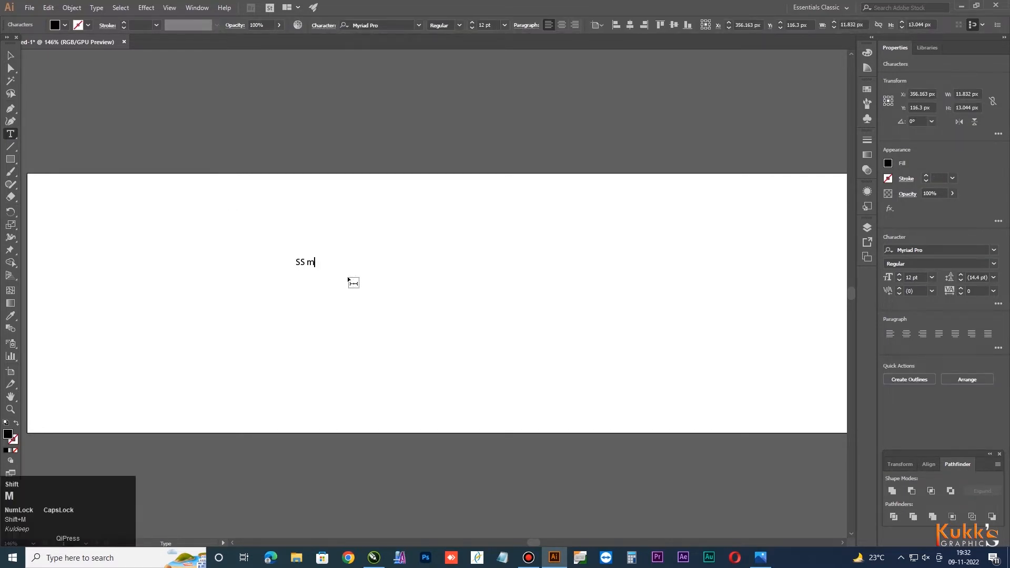
text(ICK)
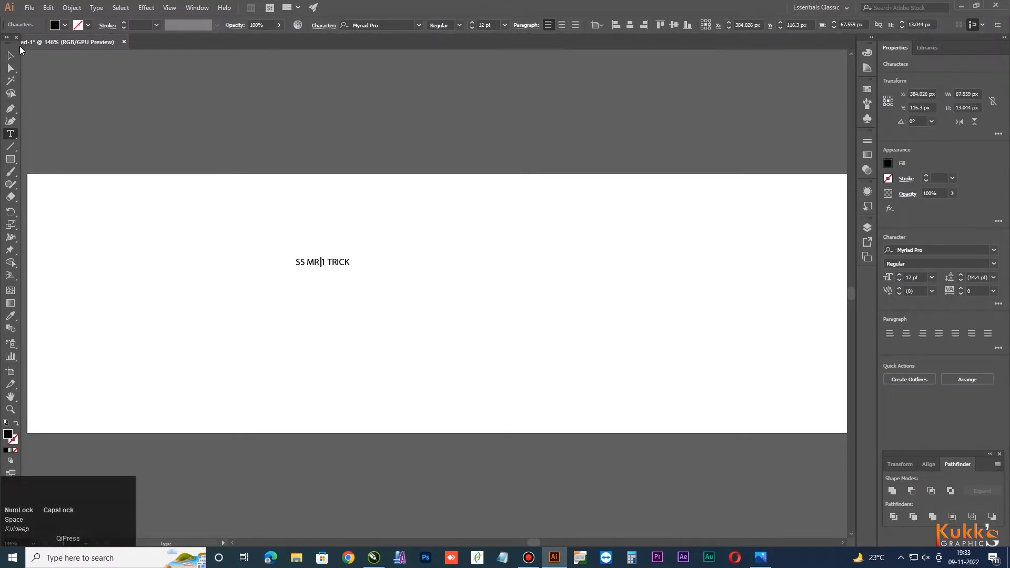
click(11, 55)
drag(351, 268, 654, 428)
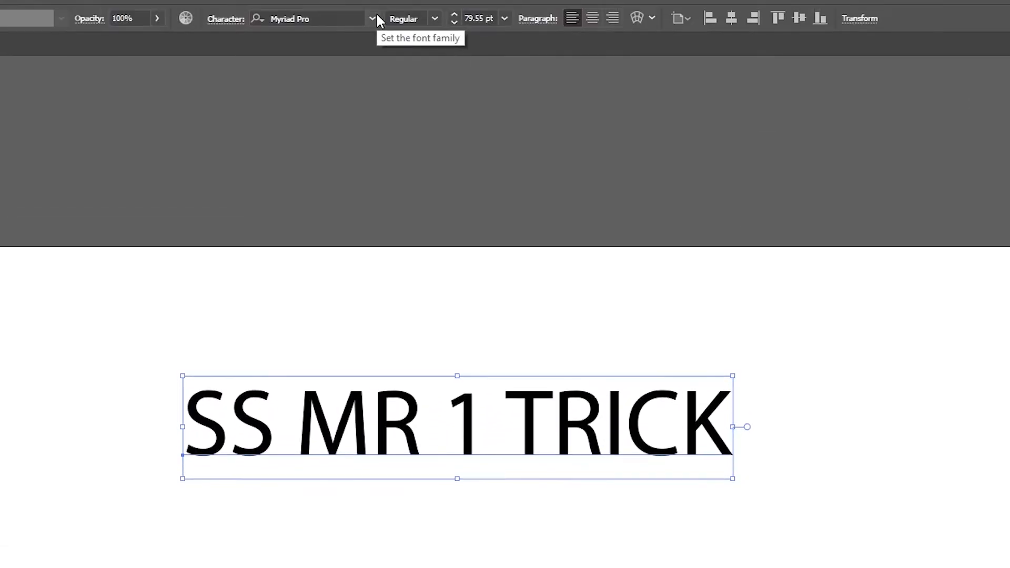
Step: Set the headline's font to Aspire SC Black Oblique
click(375, 19)
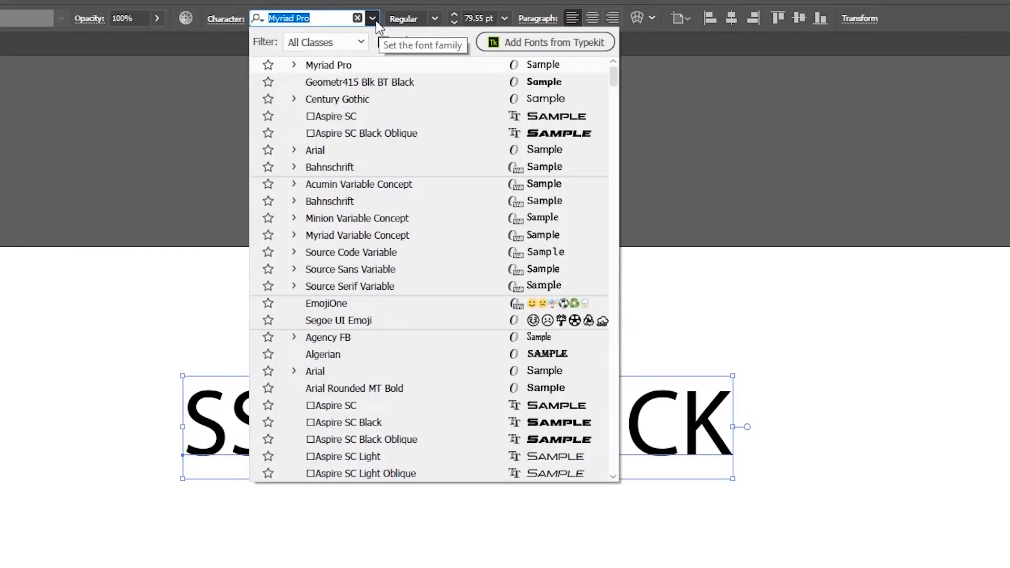
key(Down)
key(Down)
key(Down)
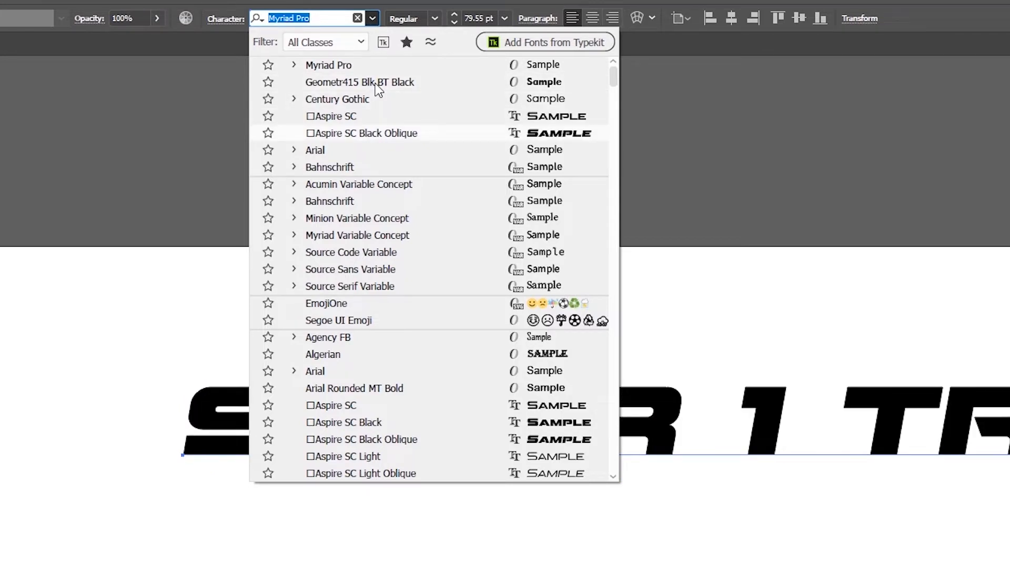
key(Return)
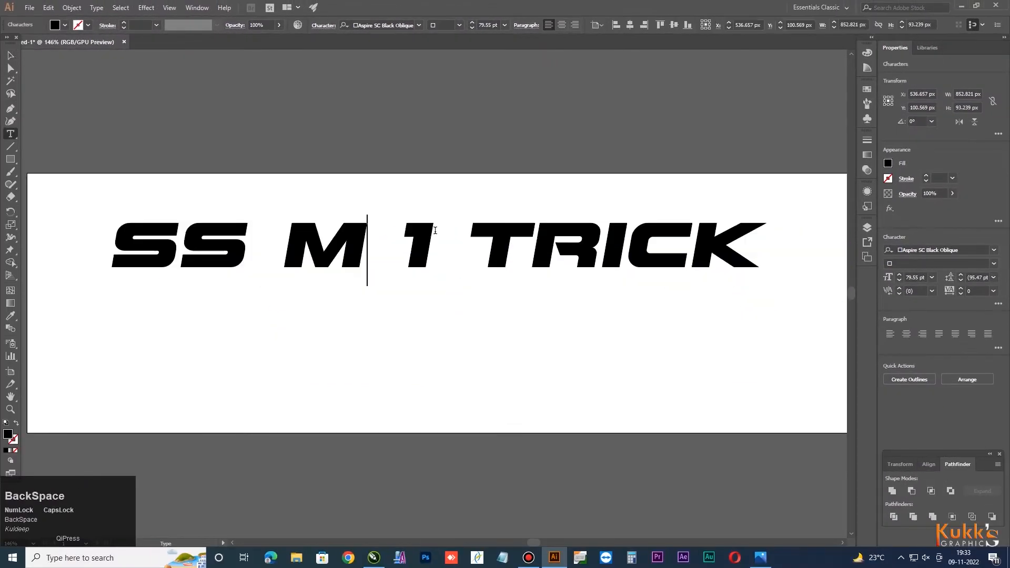
Step: Change the headline's "MR" to "Mr" and shift the headline slightly up and left on the artboard
text(R)
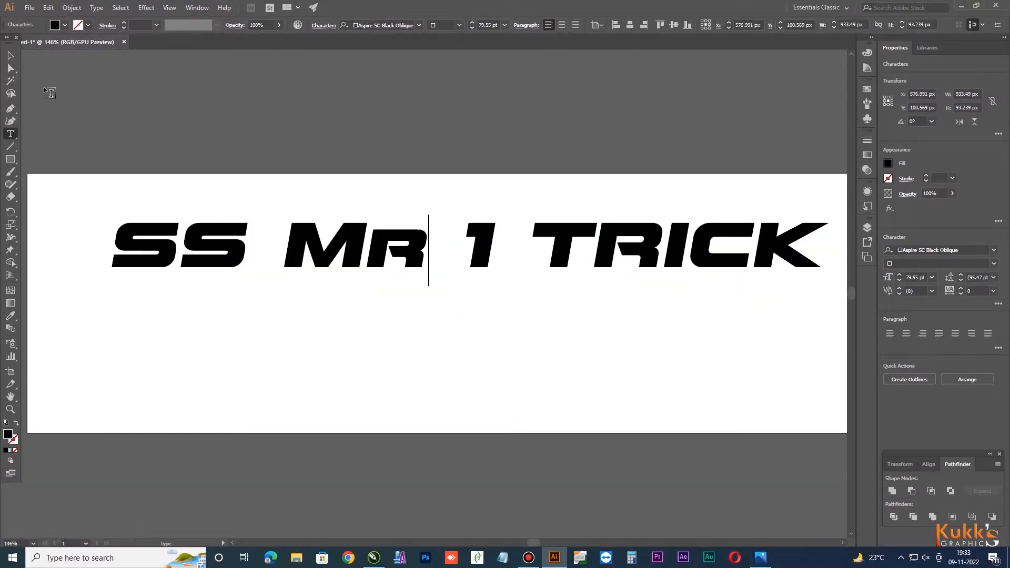
click(12, 55)
drag(417, 245, 412, 234)
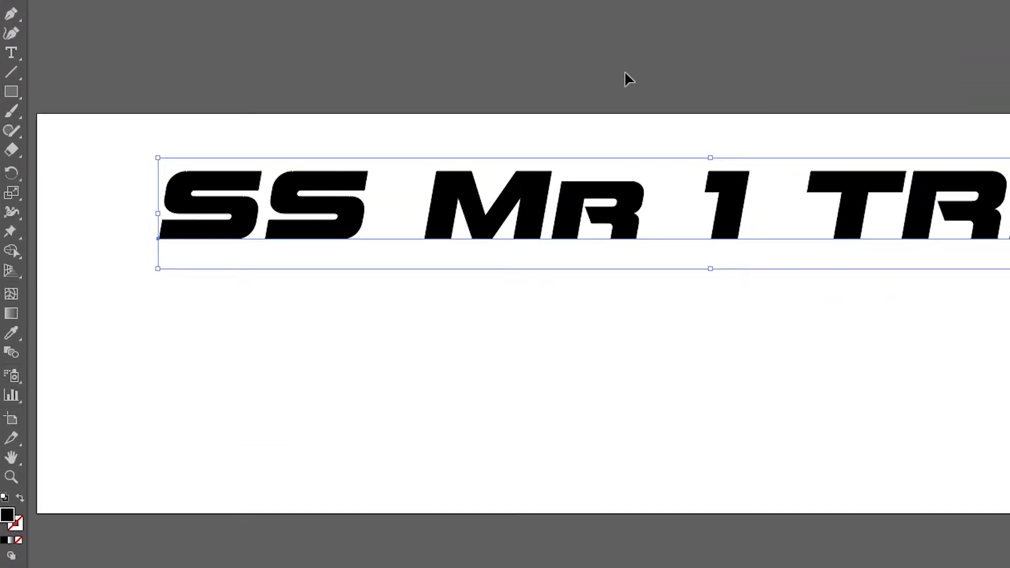
click(625, 73)
Step: Add a separate tagline "You Make your own luck !" below the headline
click(11, 52)
click(507, 336)
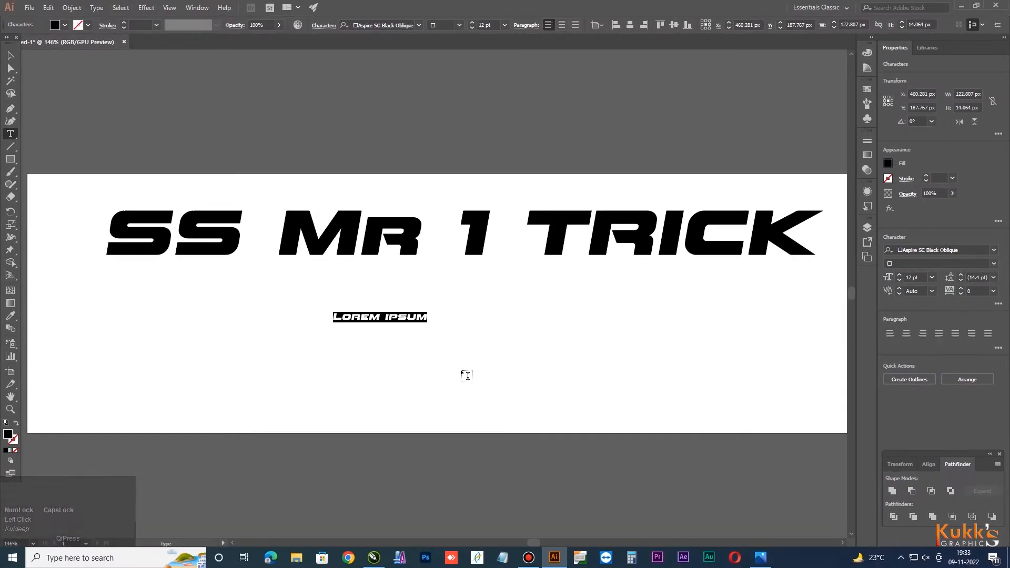
key(Caps_Lock)
text(Y)
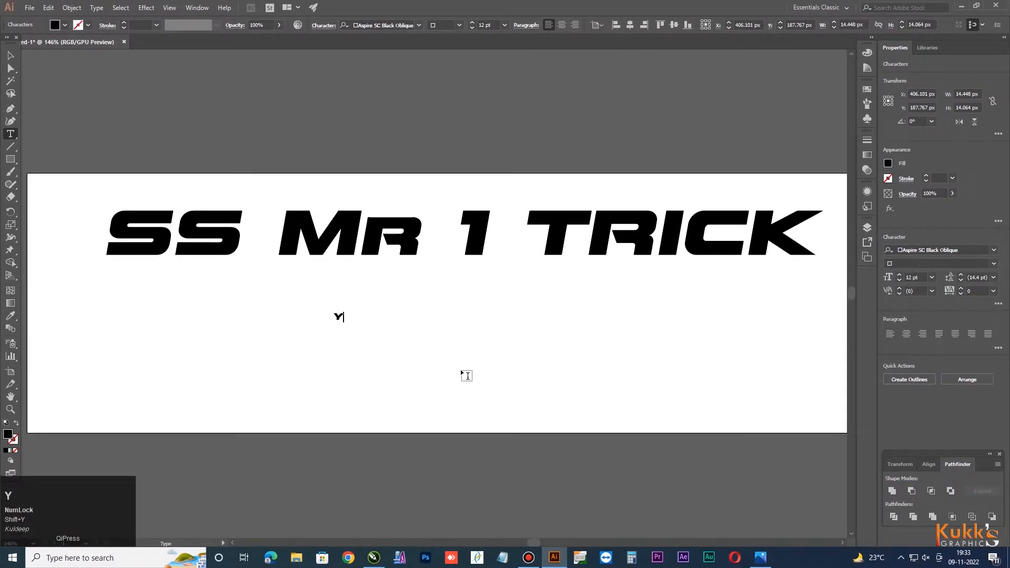
text(ou MAKE your own )
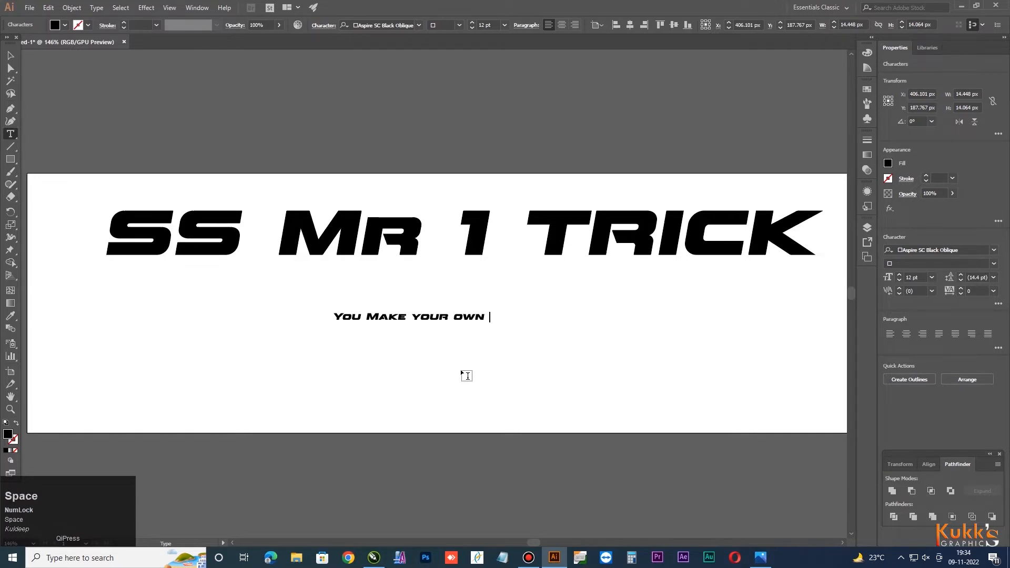
text(Luck )
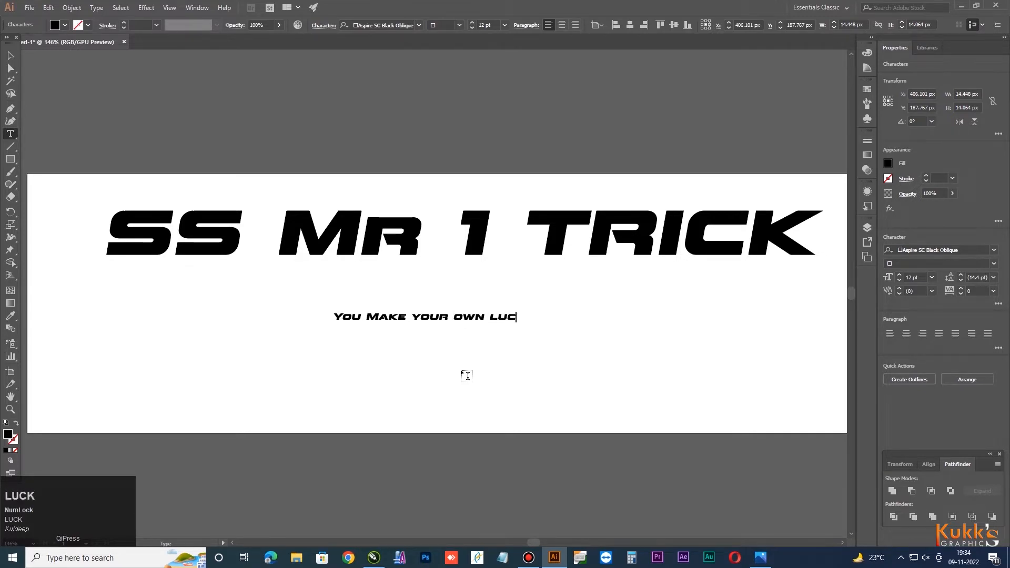
text(!)
Step: Enlarge the tagline to about 27.7 pt and place it just beneath the headline
click(6, 56)
drag(536, 322, 800, 338)
drag(531, 324, 411, 284)
Step: Set the tagline's font to NewsGoth BT Bold
click(387, 25)
text(goth)
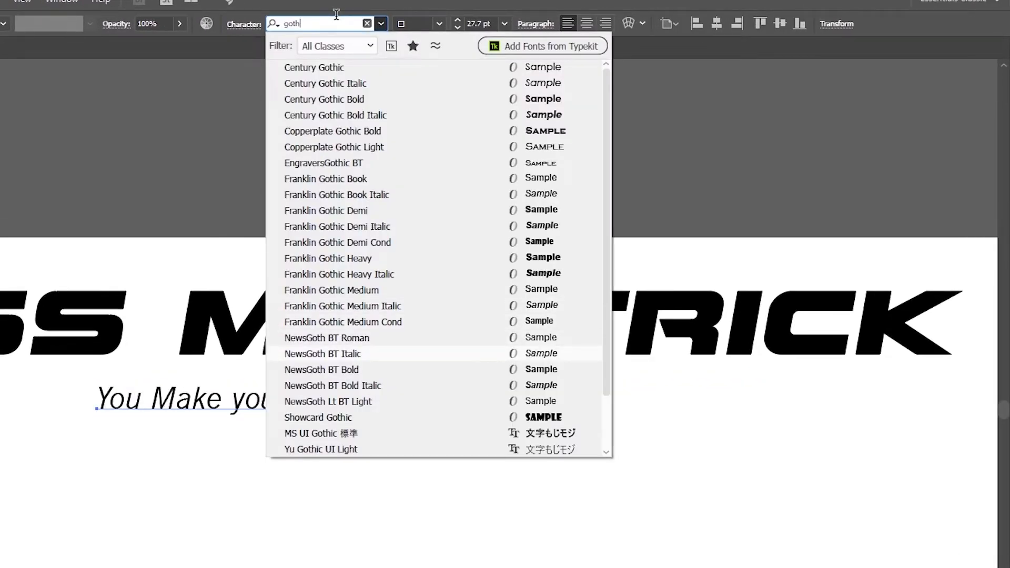
key(Down)
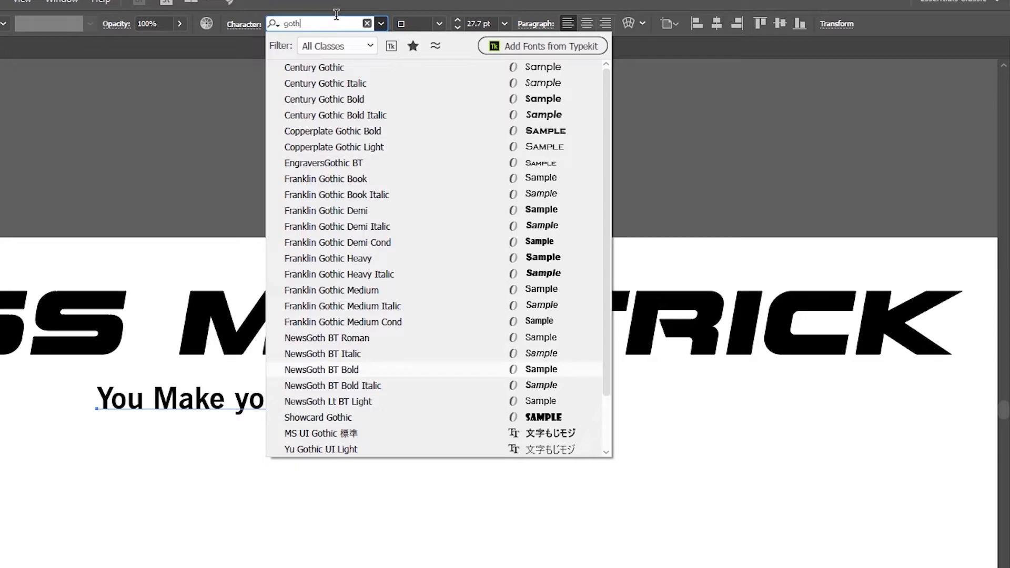
key(Return)
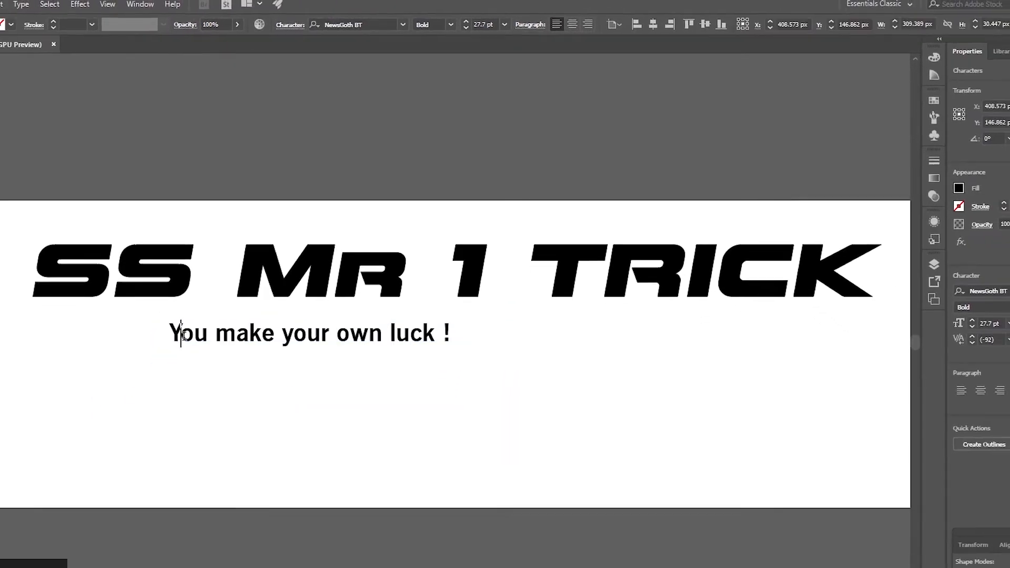
Step: Make the tagline's first letter lowercase, then enlarge the tagline and center it close under the headline
key(BackSpace)
text(y)
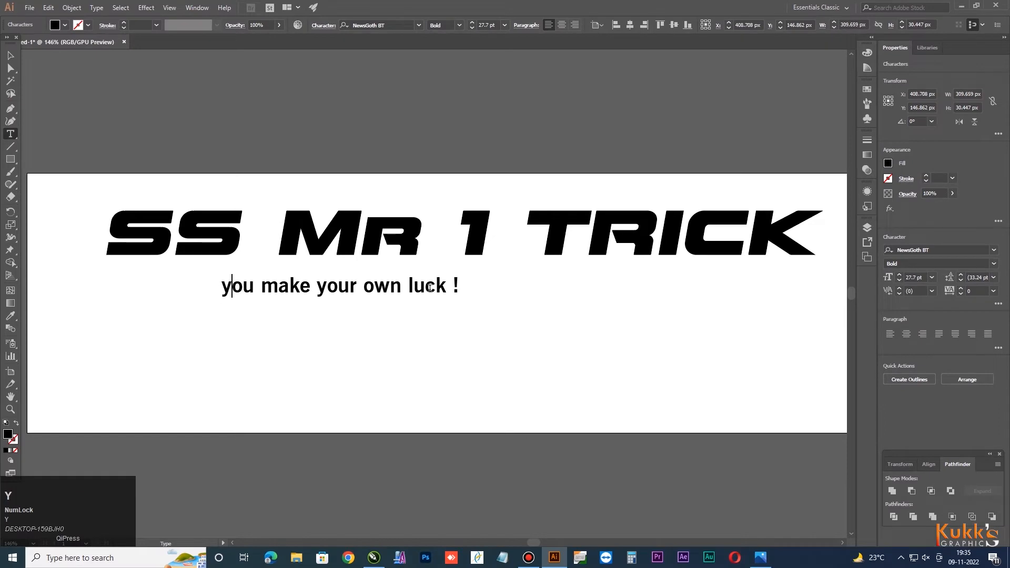
click(10, 55)
drag(458, 299, 603, 353)
mouse_move(416, 303)
mouse_down()
mouse_move(396, 294)
mouse_move(407, 293)
mouse_up()
click(465, 346)
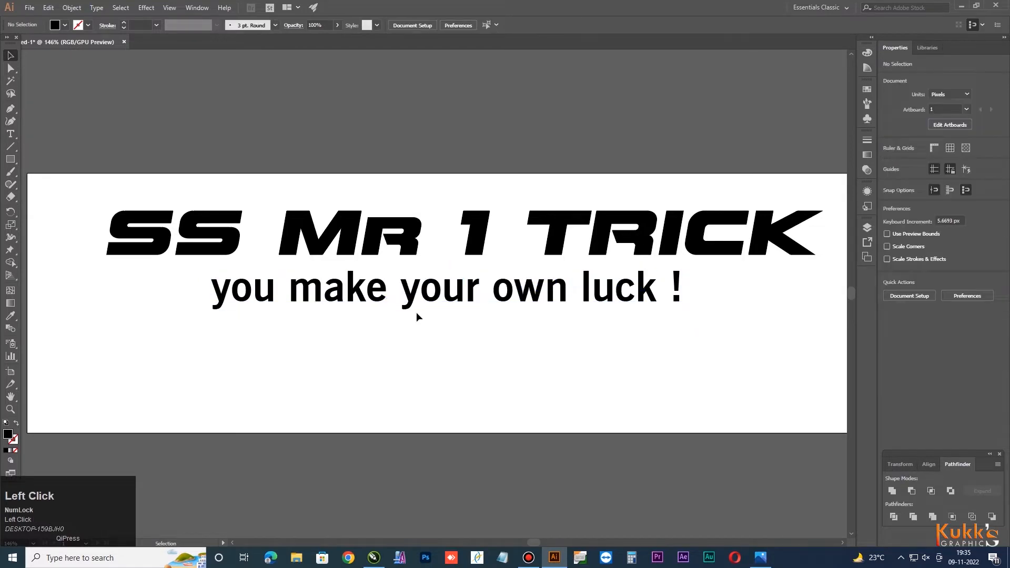
Step: Duplicate the headline below the tagline and scale the copy down to about 41.31 pt
click(411, 239)
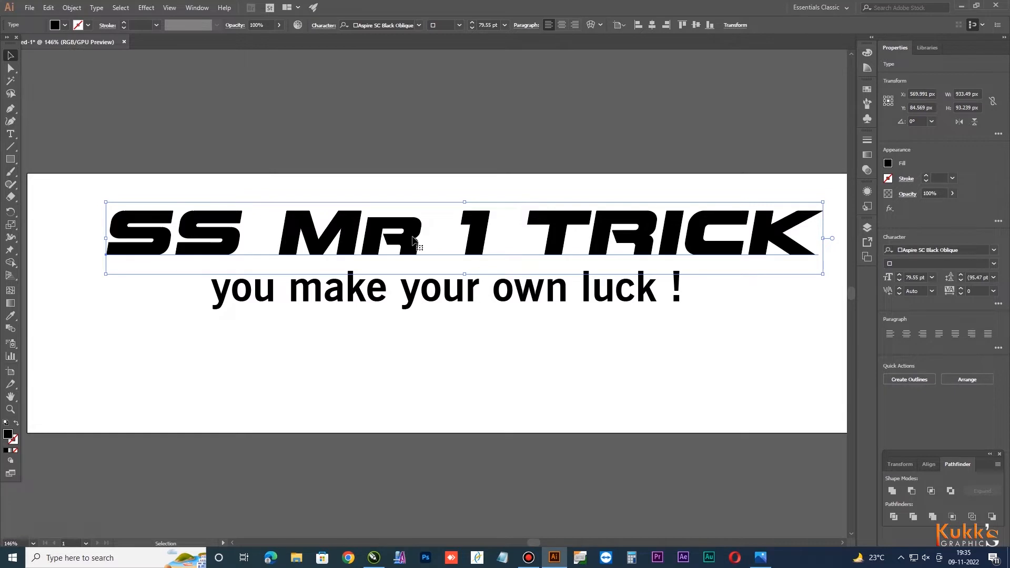
shift+click(414, 247)
drag(413, 249, 374, 347)
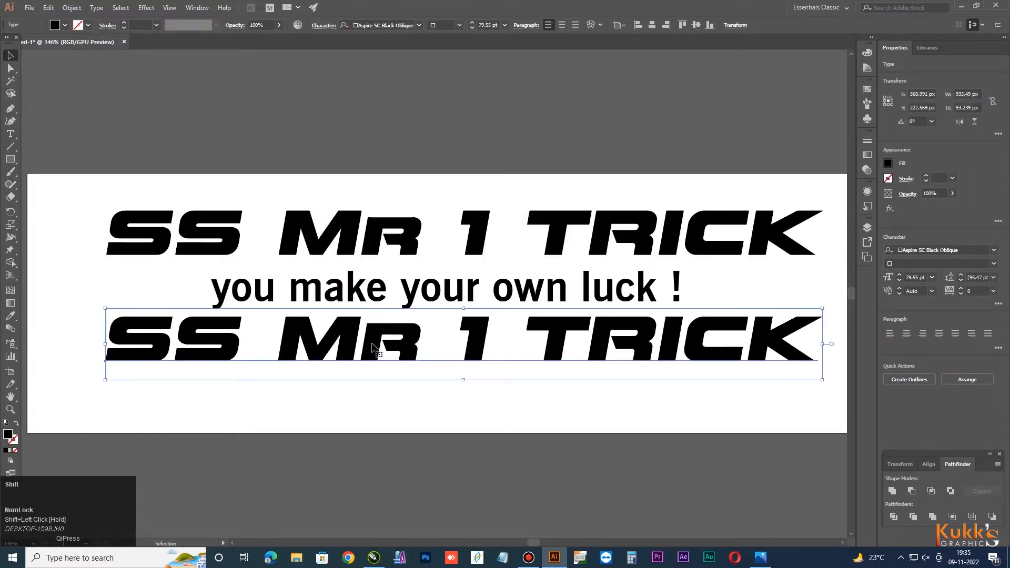
drag(824, 381, 479, 346)
Step: Replace the headline copy's text with "EARNING APP / HACK / TRICK"
double_click(256, 329)
key(ctrl+a)
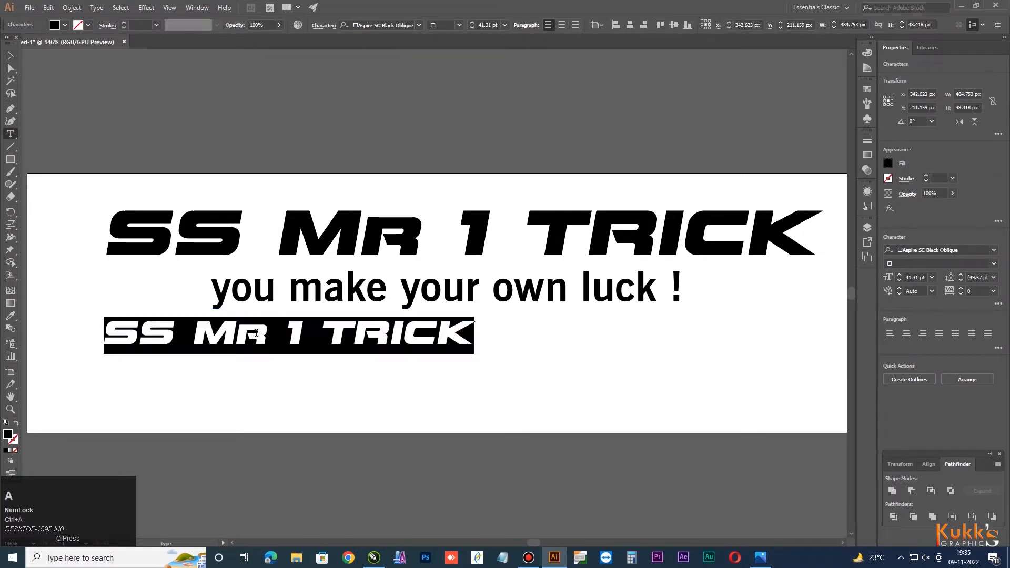
key(Caps_Lock)
text(EAR)
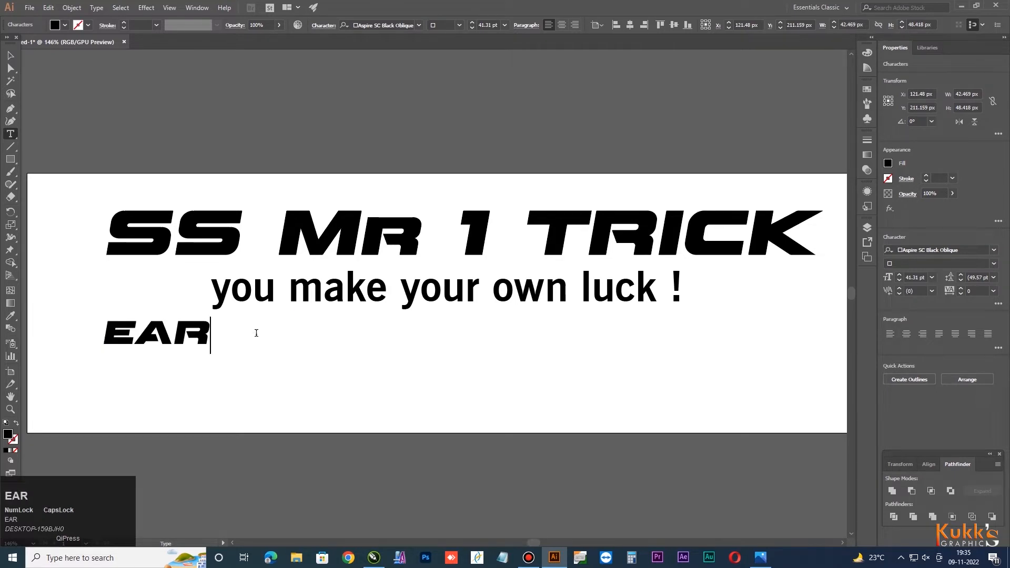
text(NING)
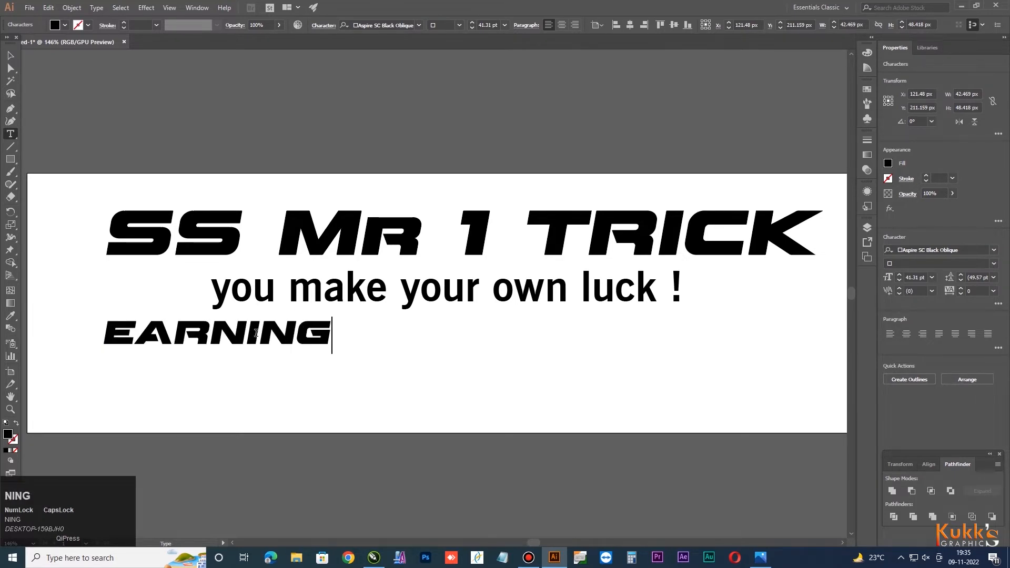
text( APPP)
key(BackSpace)
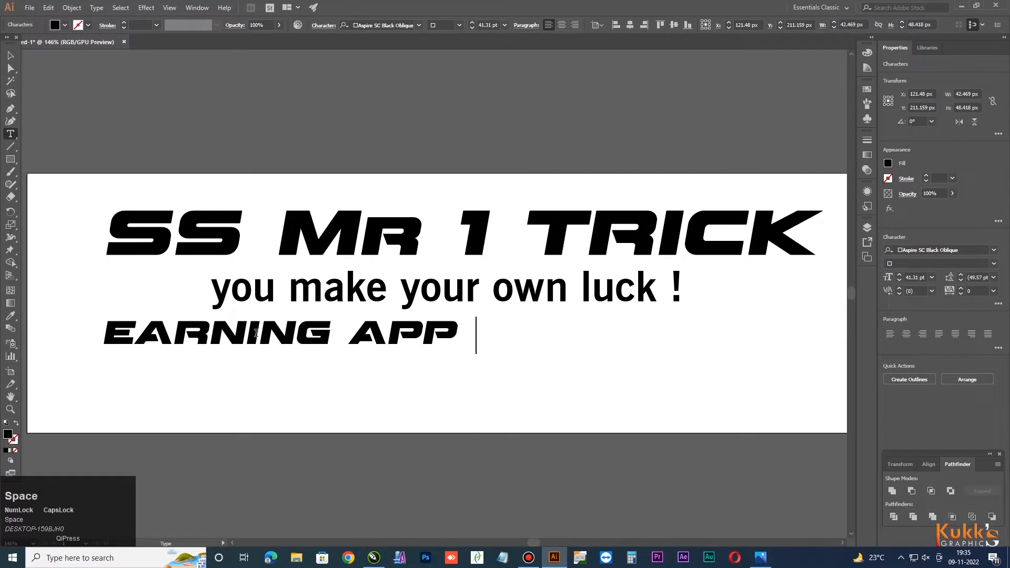
text(?)
key(BackSpace)
key(BackSpace)
text(/)
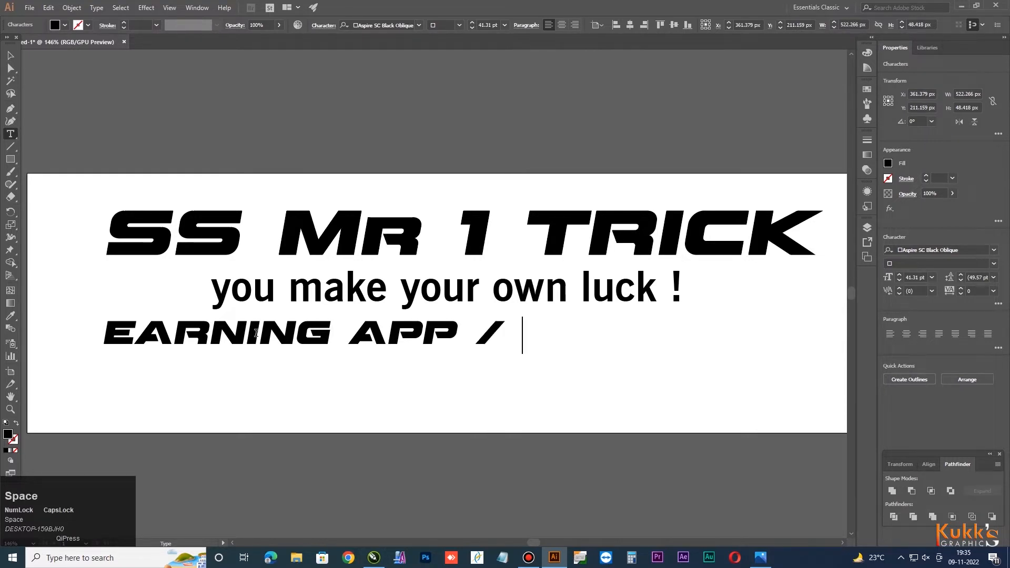
text( HACK)
text( / )
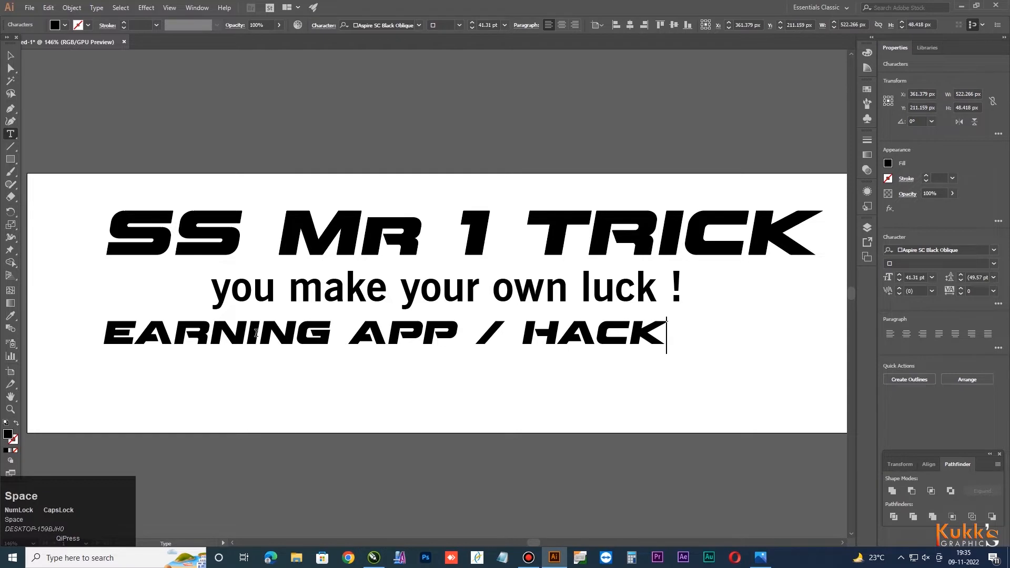
text(TRICK)
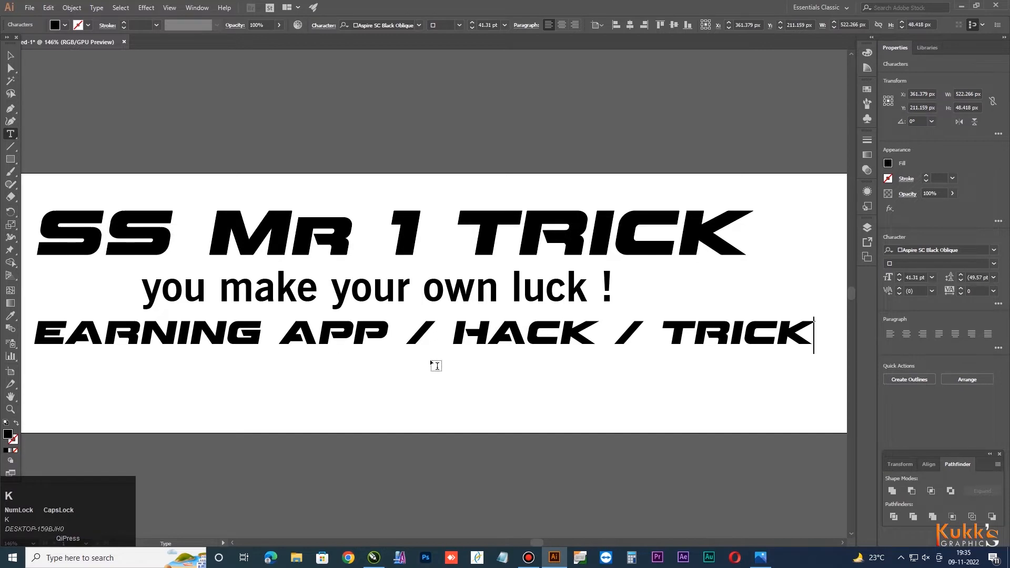
Step: Set the font of the "EARNING APP / HACK / TRICK" line to Aspire SC Black
click(11, 55)
scroll(653, 308, down, 1)
scroll(428, 325, up, 1)
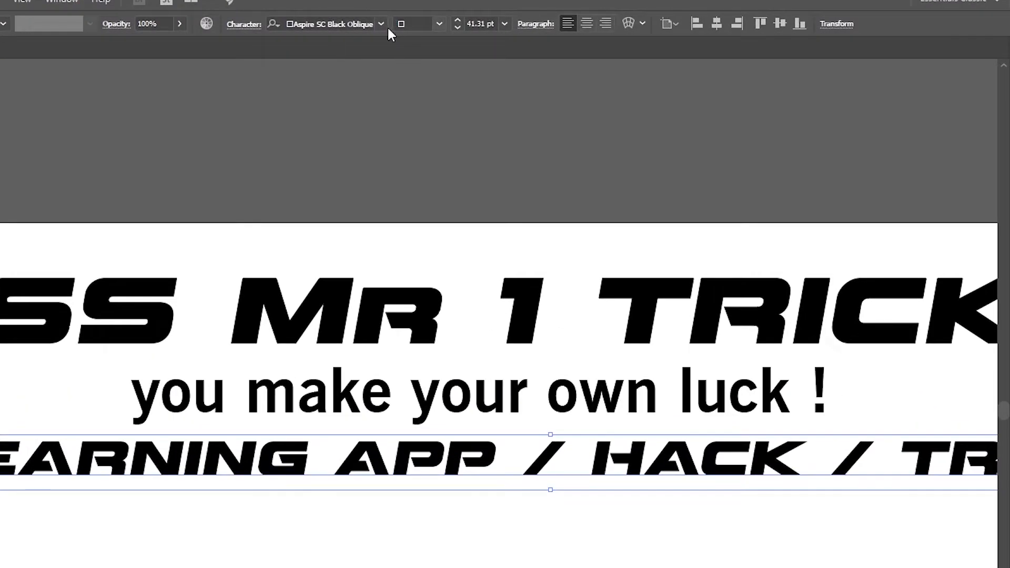
click(382, 25)
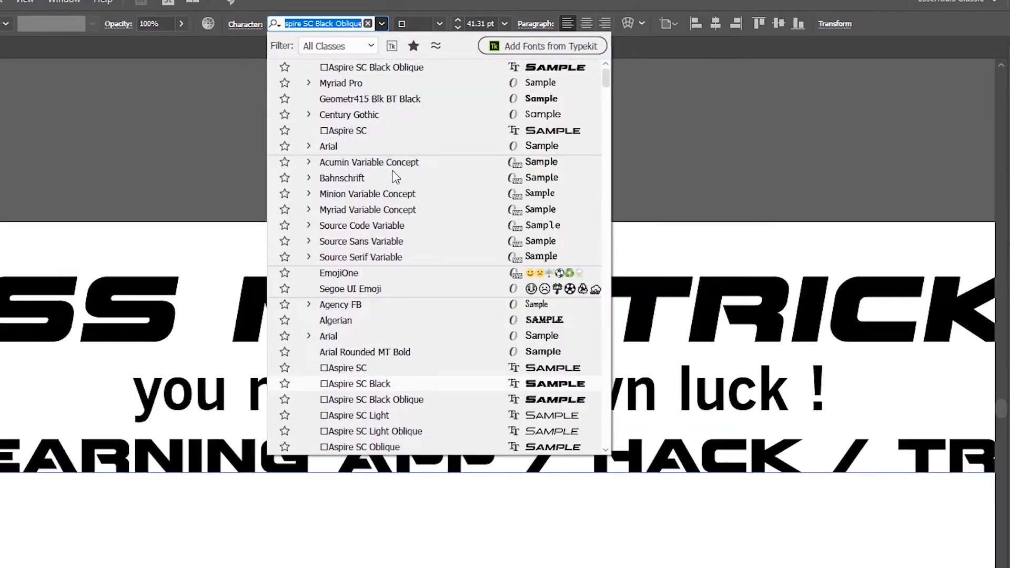
key(Return)
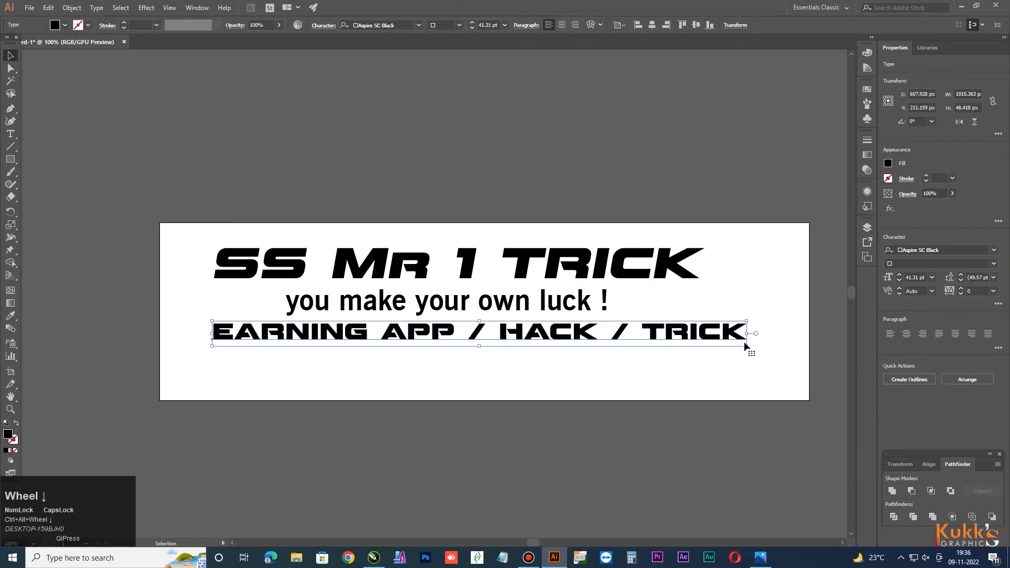
Step: Scale down the "EARNING APP / HACK / TRICK" line and center it beneath the tagline
drag(747, 348, 643, 343)
drag(392, 337, 414, 341)
click(420, 372)
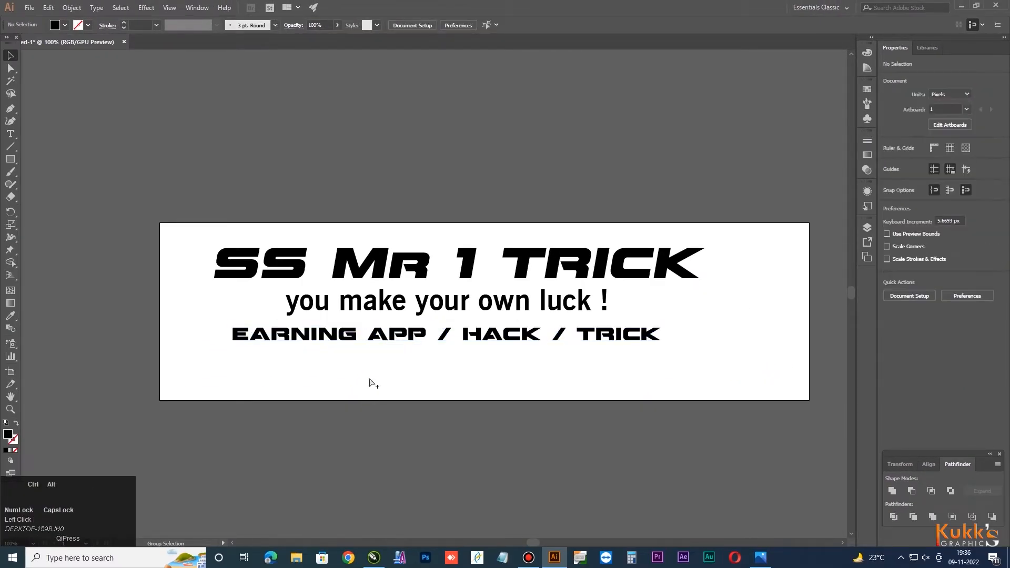
Step: Draw a square about 38 × 38 px below the word "EARNING" and round its corners to about 5.8 px
scroll(342, 372, up, 2)
scroll(395, 339, down, 1)
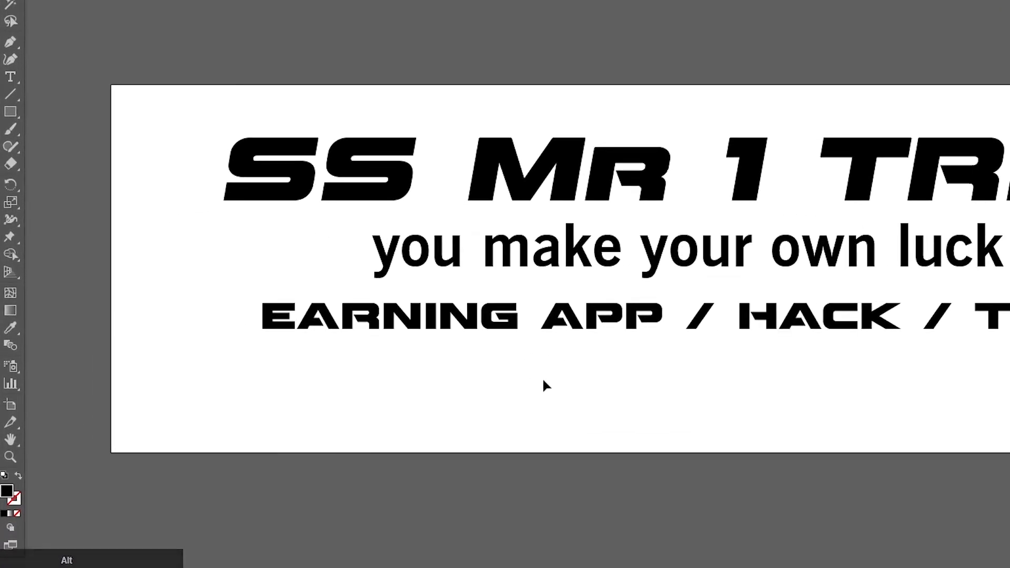
click(22, 111)
key(alt)
scroll(254, 418, up, 5)
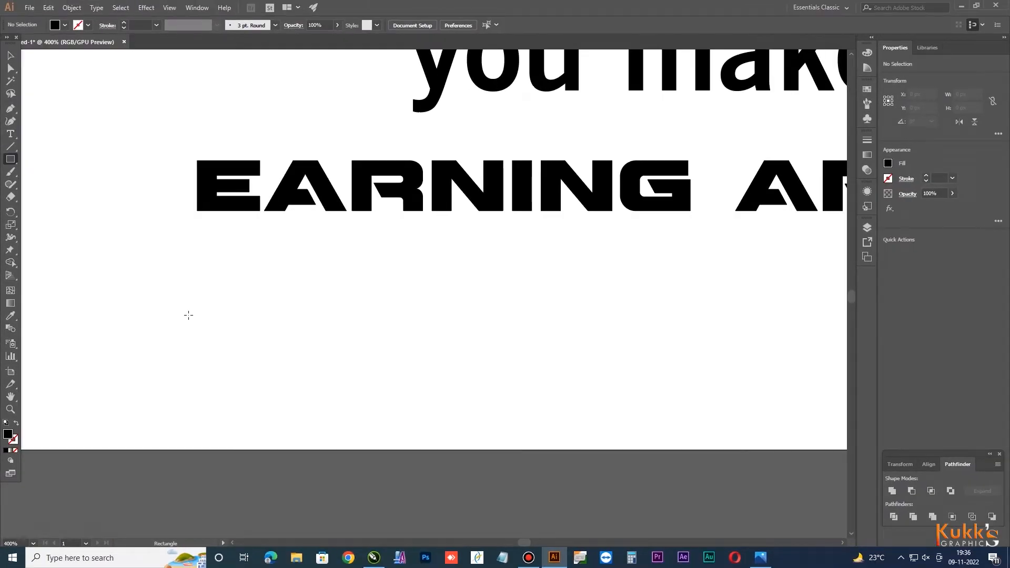
mouse_move(168, 313)
mouse_down()
mouse_move(218, 384)
mouse_move(211, 356)
mouse_up()
scroll(99, 283, up, 3)
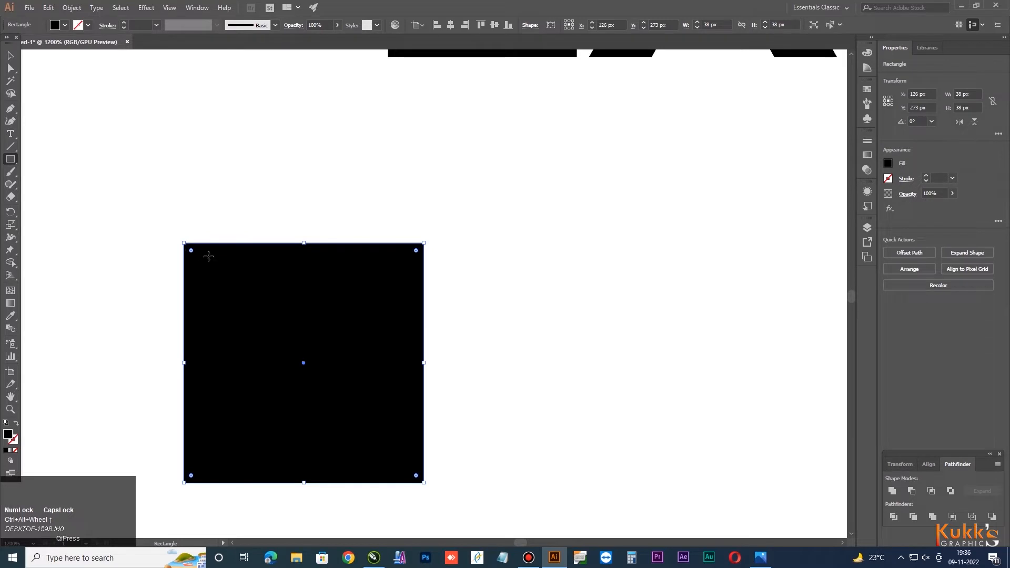
drag(191, 252, 182, 318)
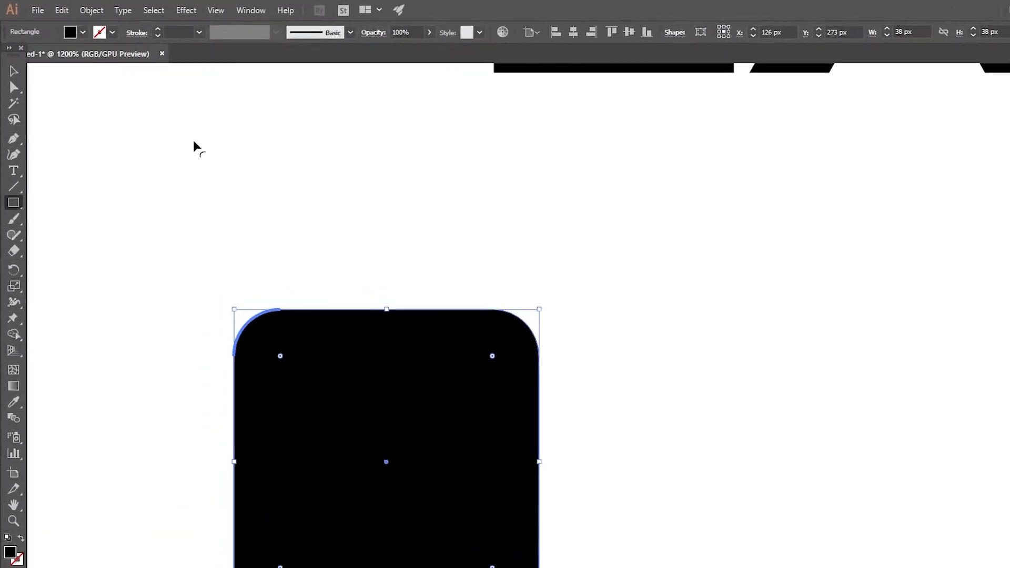
Step: Offset the rounded square's path by 2 px with miter joins
key(v)
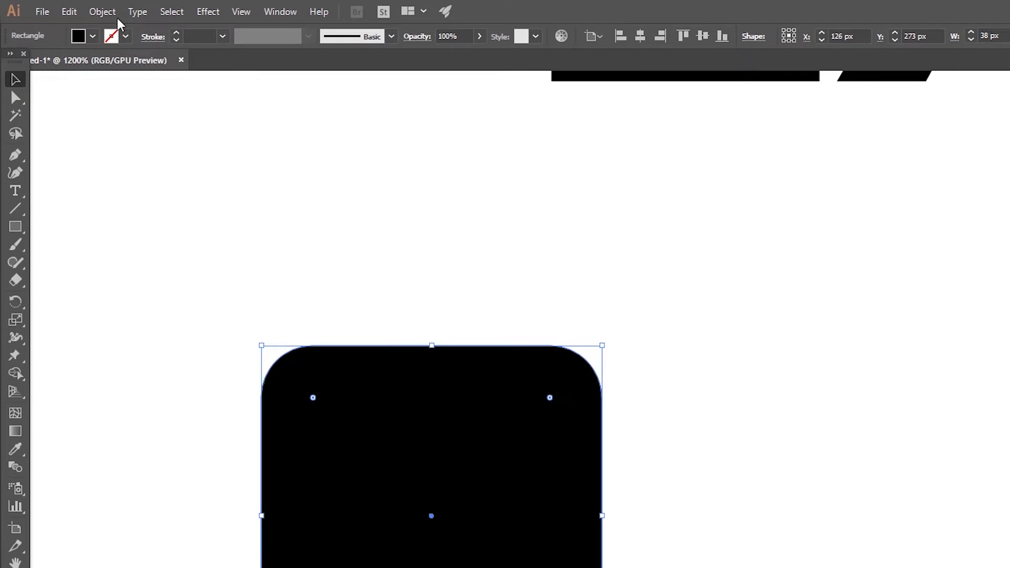
click(116, 14)
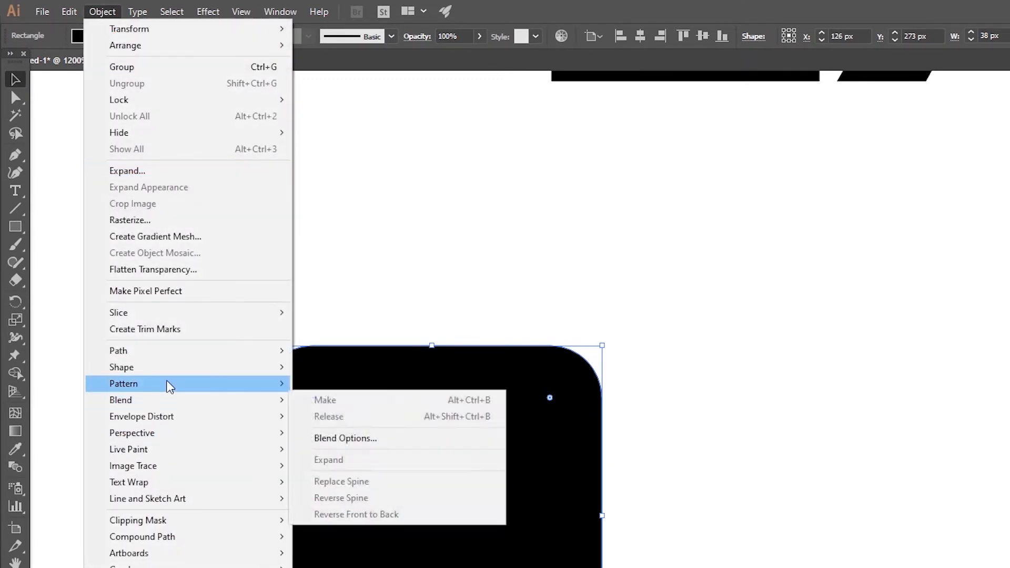
mouse_move(283, 354)
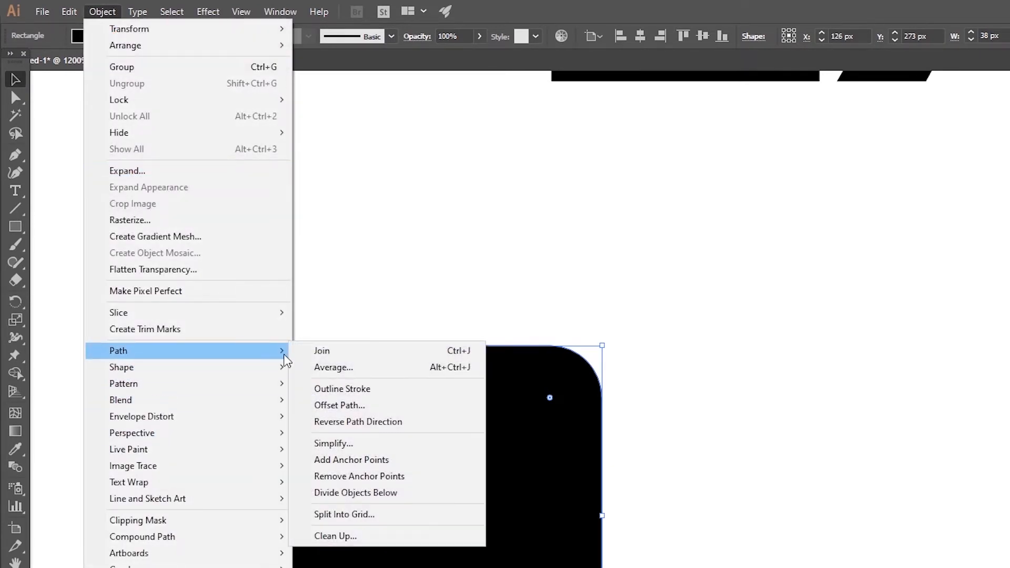
click(340, 405)
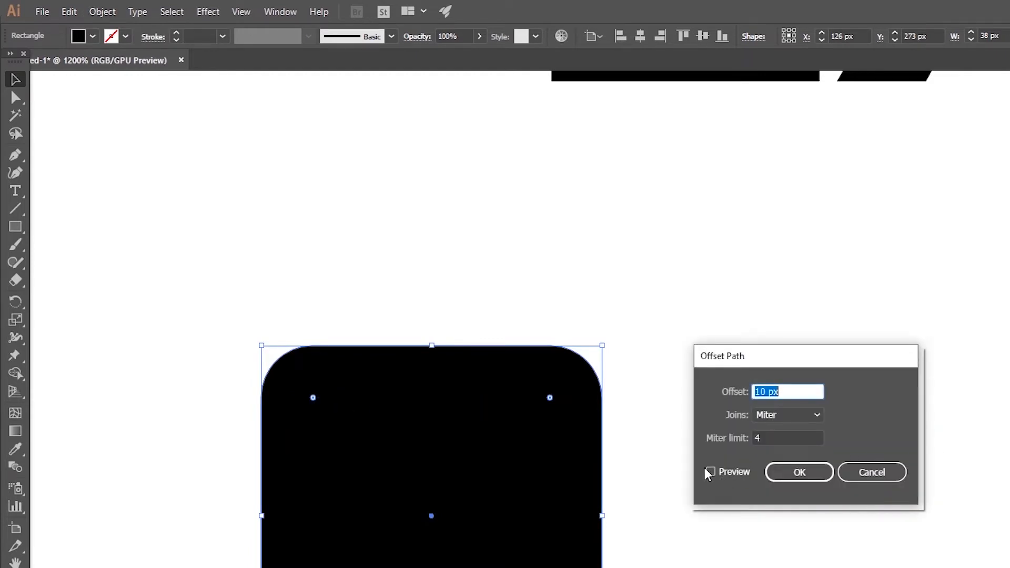
click(711, 471)
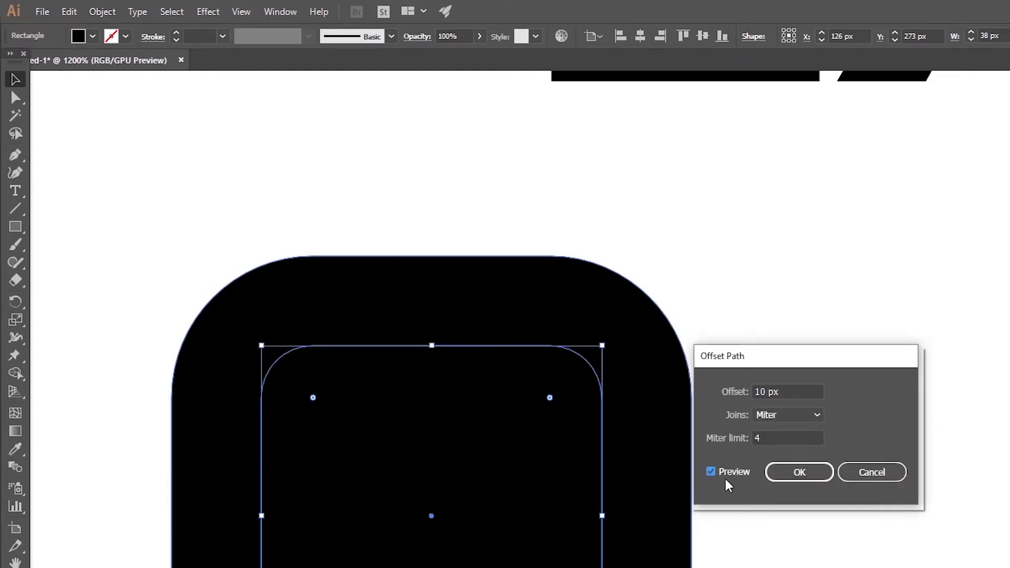
key(alt+o)
text(2)
key(Tab)
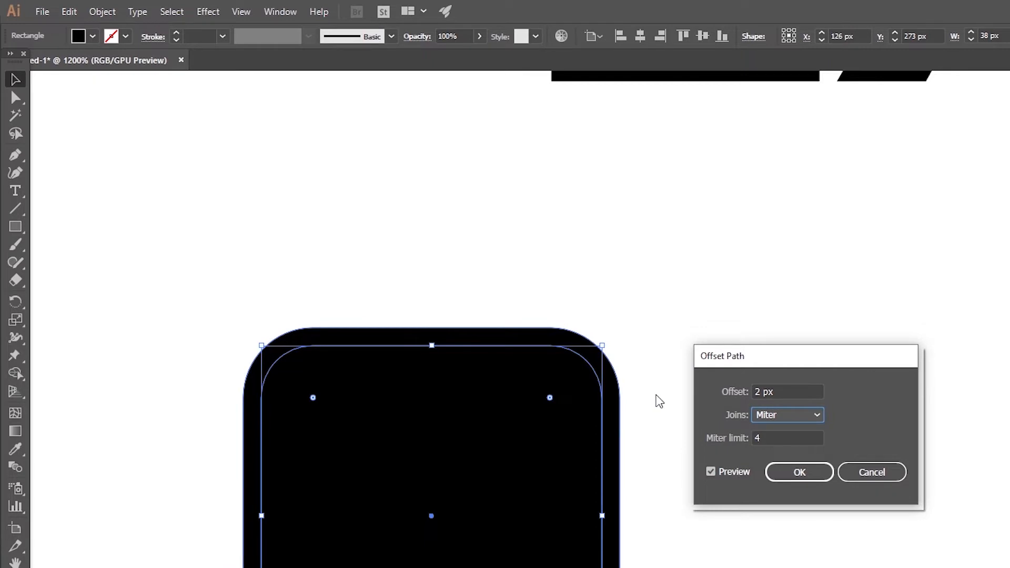
click(799, 472)
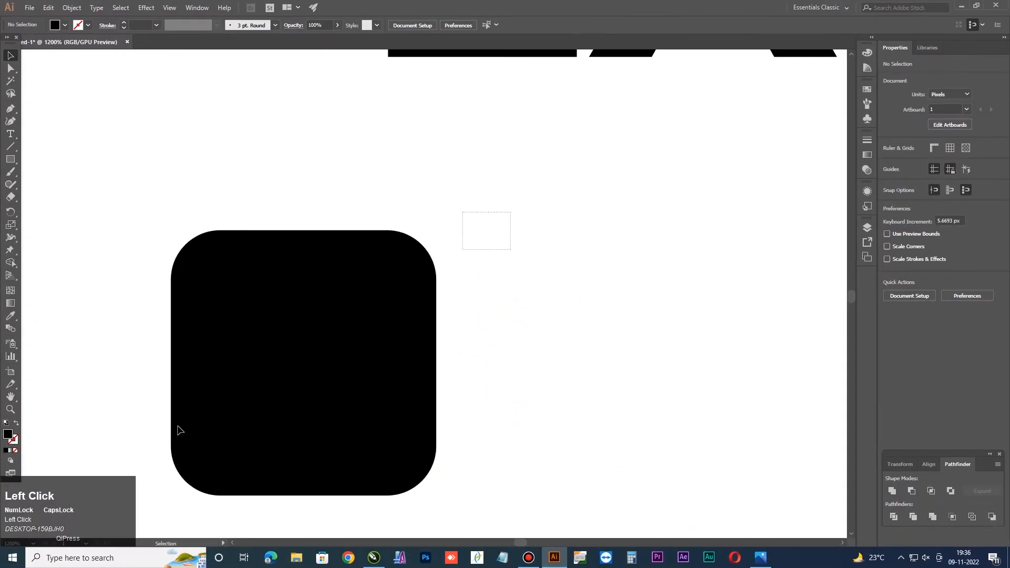
Step: Exclude the inner rounded square from the outer one to form a hollow frame
drag(510, 212, 140, 541)
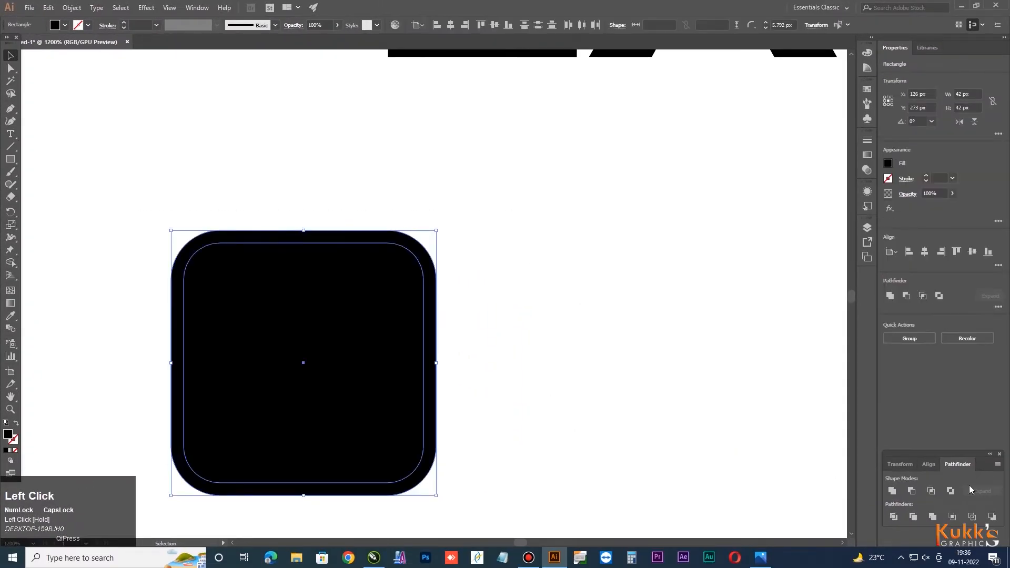
click(951, 490)
click(521, 377)
Step: Draw a circle inside the rounded frame and center it horizontally and vertically in the frame
drag(11, 162, 49, 184)
drag(291, 344, 355, 408)
click(11, 57)
click(929, 465)
click(910, 491)
click(975, 491)
click(646, 411)
Step: Offset the inner circle's path and exclude the two circles from each other to form a lens ring
click(338, 369)
click(71, 8)
click(238, 284)
click(501, 331)
click(563, 332)
click(960, 465)
click(951, 490)
click(550, 357)
Step: Add a small filled dot in the frame's upper-right corner and group the parts of the Instagram icon
click(10, 160)
drag(359, 256, 385, 281)
scroll(442, 260, down, 2)
drag(489, 216, 261, 436)
click(457, 258)
Step: Draw a circle about 58 px in diameter beside the Instagram icon and align the two on their centers
click(10, 160)
drag(127, 217, 311, 400)
click(10, 55)
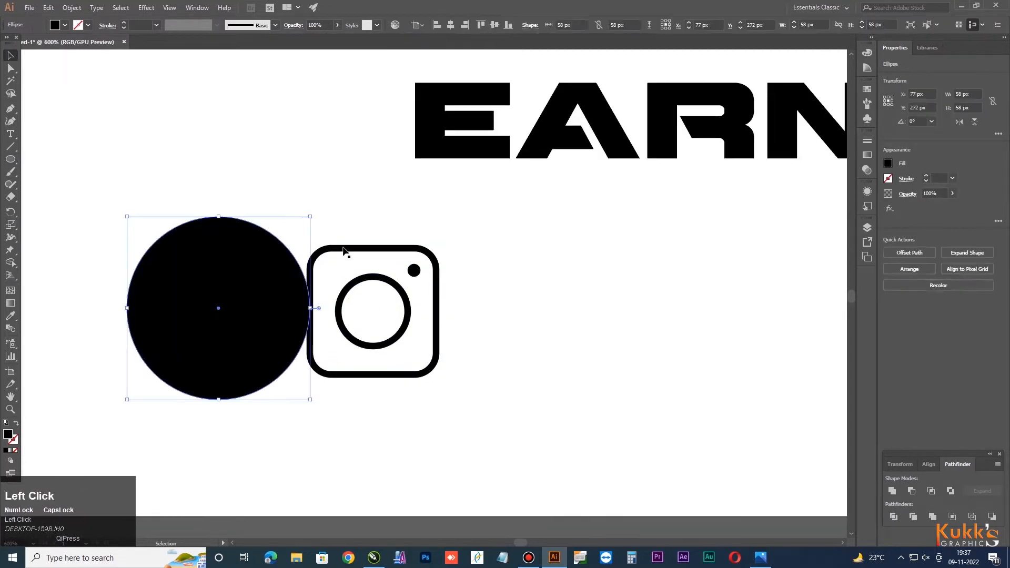
shift+click(344, 249)
click(928, 465)
click(910, 491)
Step: Turn the circle into an unfilled black outline and move the grouped icon to the banner's lower-left area, at about X 104, Y 297 px
click(72, 8)
click(344, 237)
click(16, 423)
drag(503, 245, 263, 378)
scroll(340, 273, down, 3)
drag(351, 285, 327, 309)
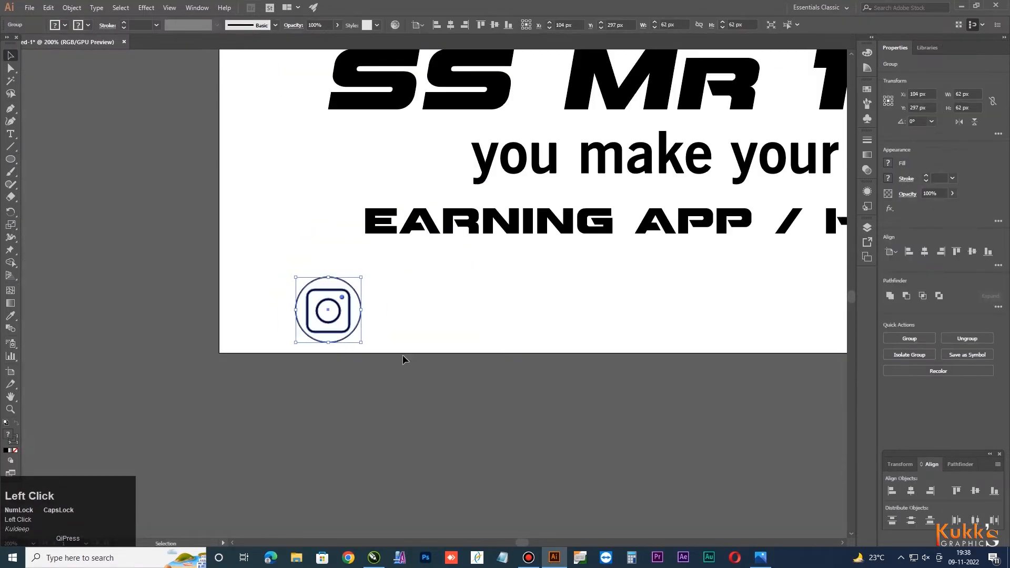
click(402, 355)
Step: Add the text "@ SS_Mr_Trick" to the right of the Instagram icon
scroll(384, 309, up, 2)
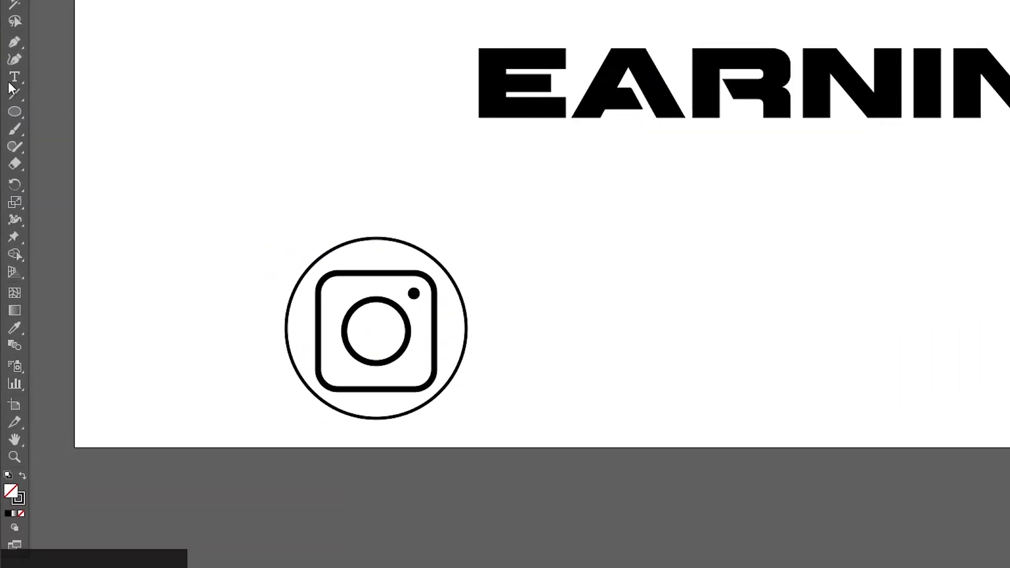
click(14, 77)
click(518, 335)
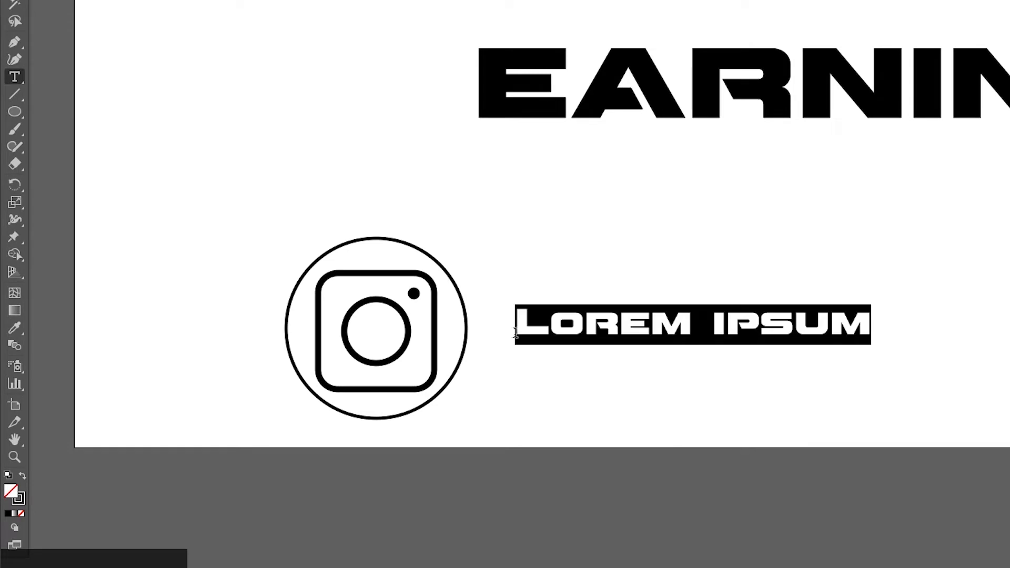
text(@ )
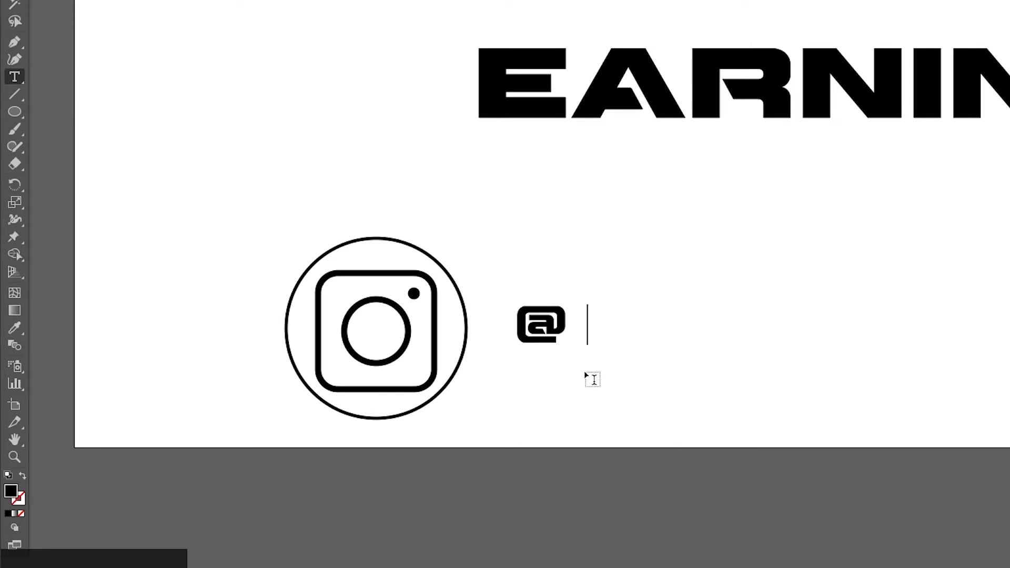
text(ss)
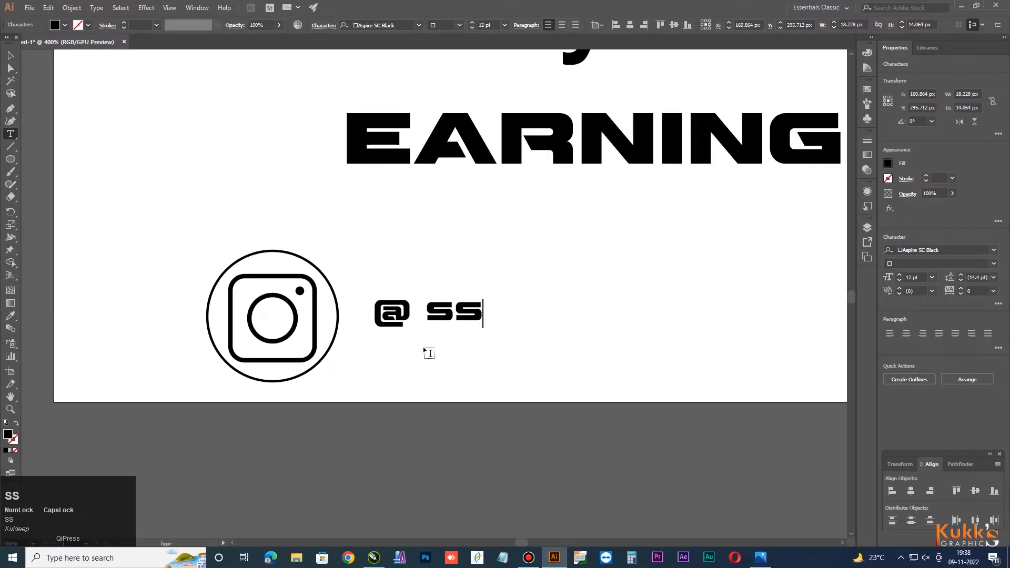
text(_)
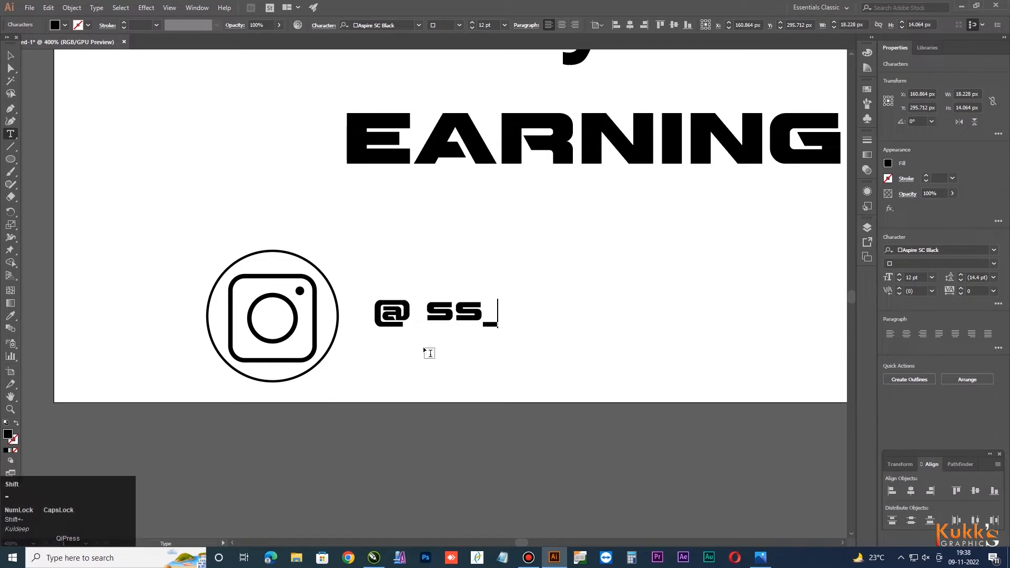
text(MA)
key(BackSpace)
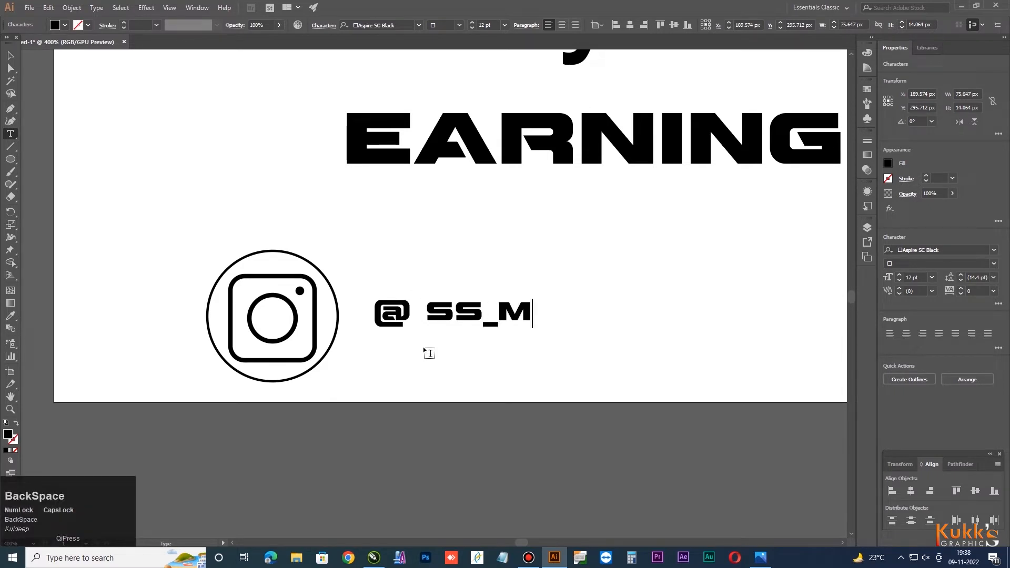
text(R)
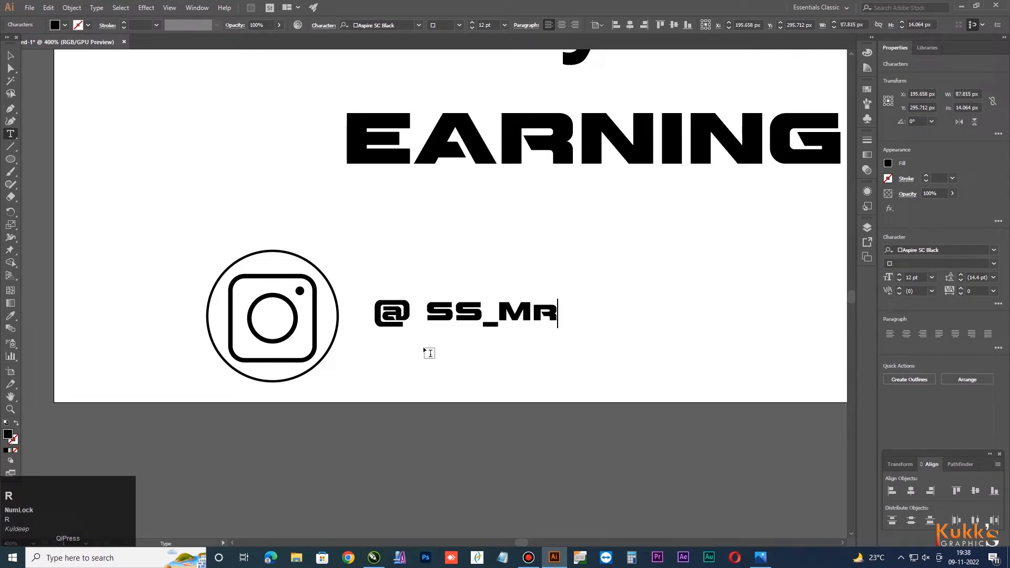
text(_Trick)
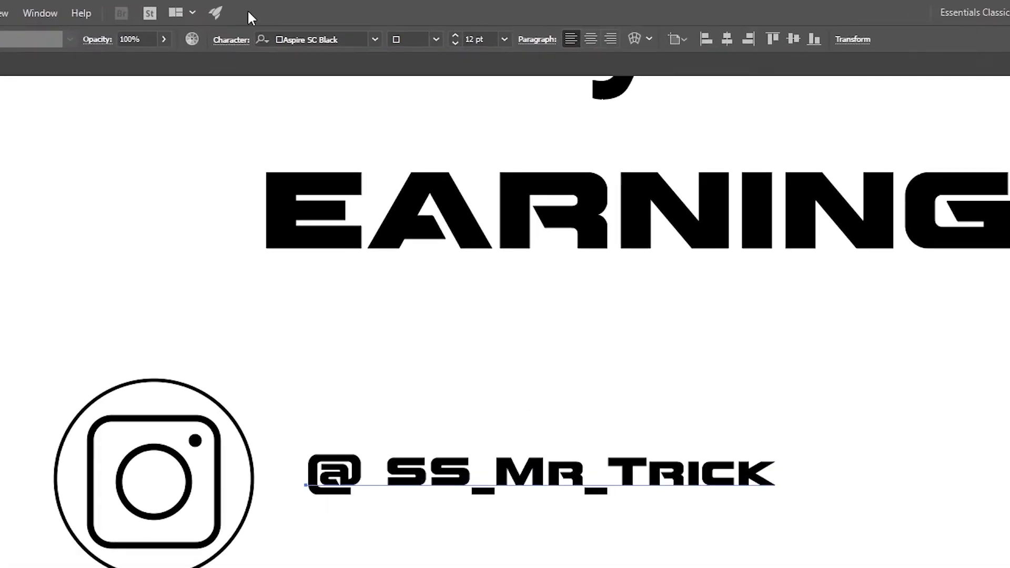
Step: Set the "@ SS_Mr_Trick" text to Arial Narrow Bold and scale it up to about 28.44 pt beside the icon
click(374, 40)
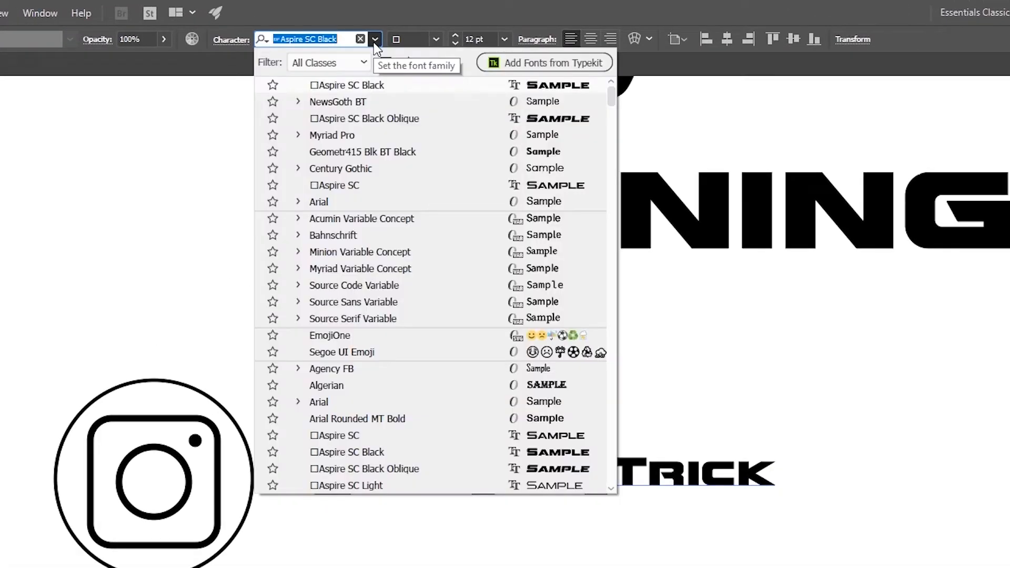
text(arial)
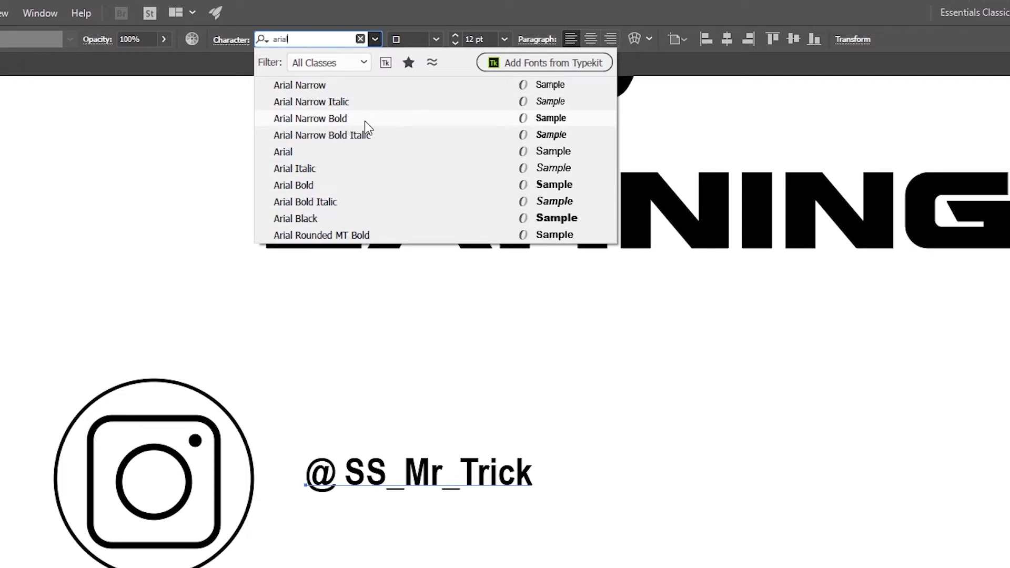
click(365, 120)
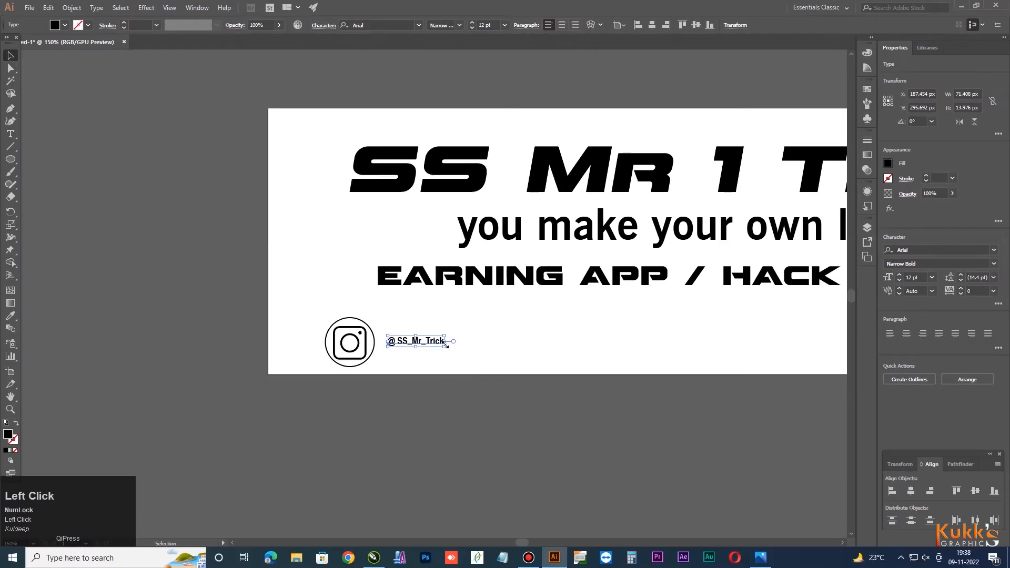
mouse_move(446, 346)
mouse_down()
mouse_move(522, 367)
mouse_move(429, 343)
mouse_up()
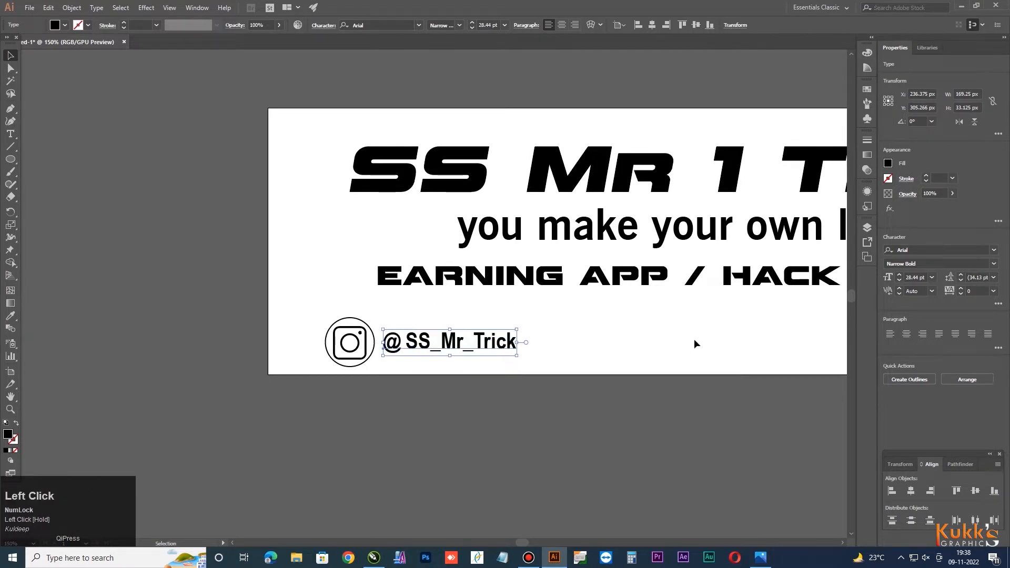
click(287, 388)
Step: Ungroup the Instagram icon and place a copy of its outline circle to the right of the "@ SS_Mr_Trick" text
scroll(408, 388, down, 2)
scroll(240, 338, up, 3)
scroll(240, 339, down, 1)
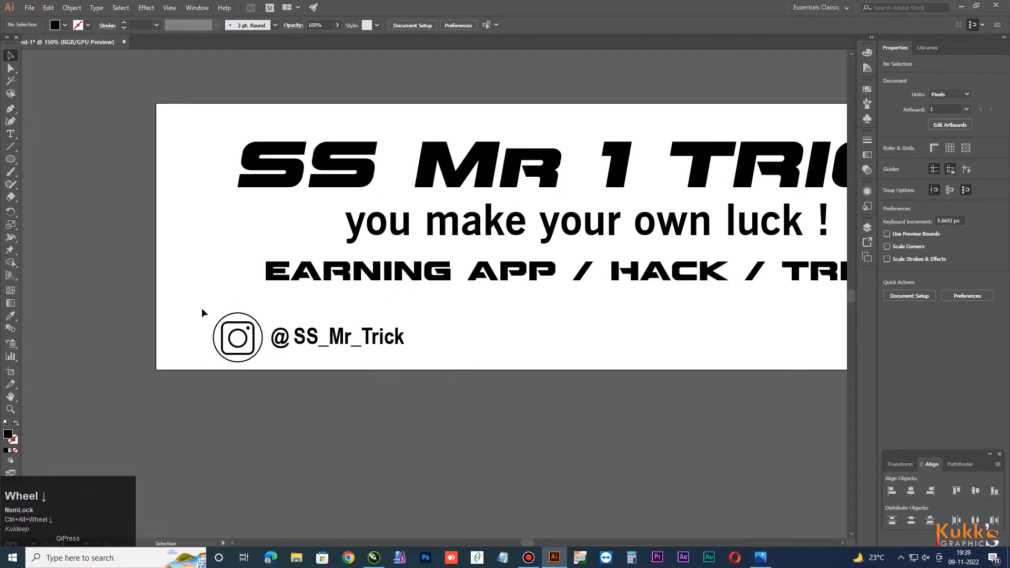
click(240, 341)
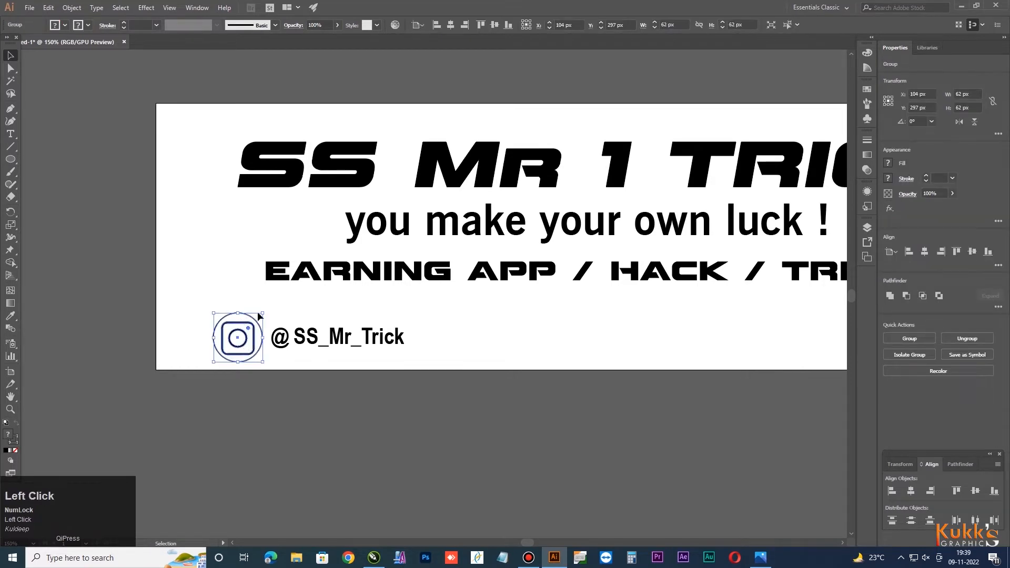
right_click(248, 320)
click(289, 409)
click(279, 364)
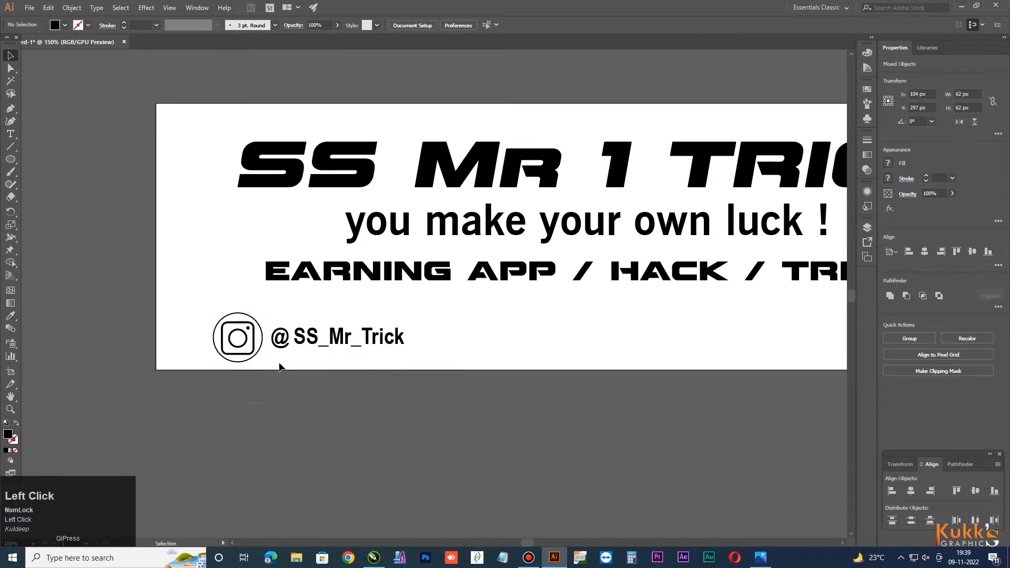
click(242, 343)
drag(256, 342, 519, 348)
click(588, 395)
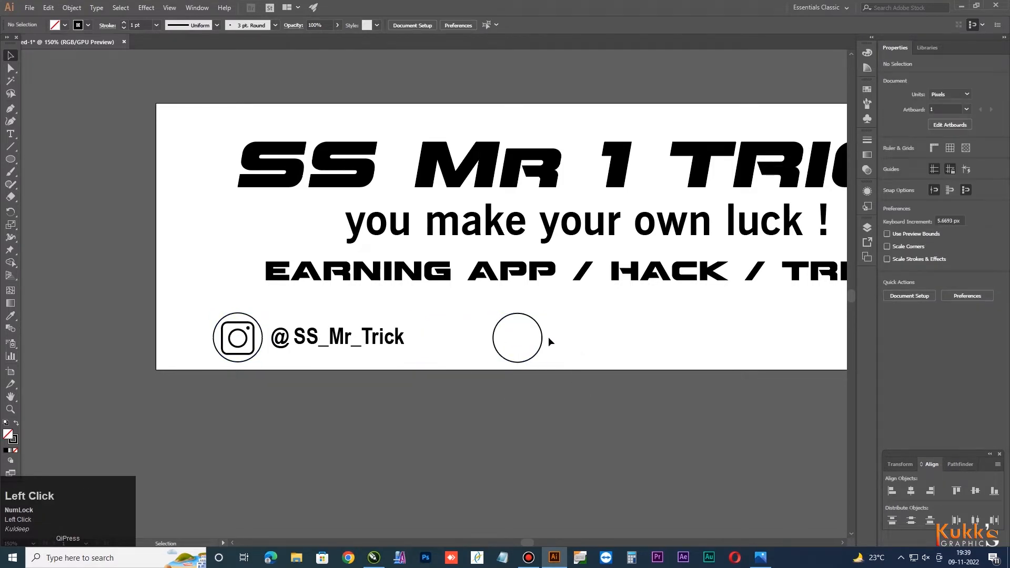
Step: Add the letter "f" inside the copied circle and set it in Arial Bold
scroll(529, 332, up, 2)
click(16, 58)
click(743, 383)
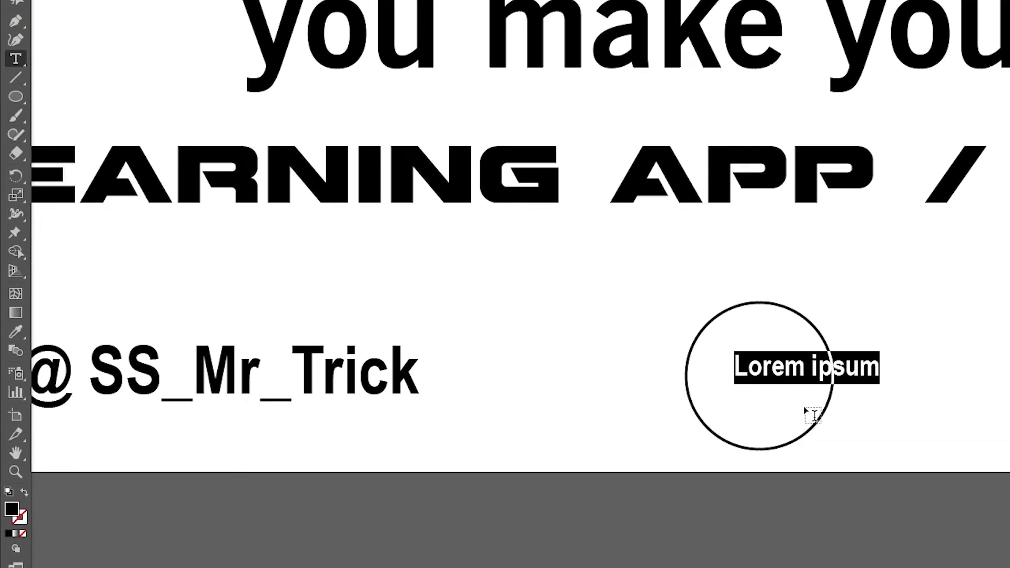
text(f)
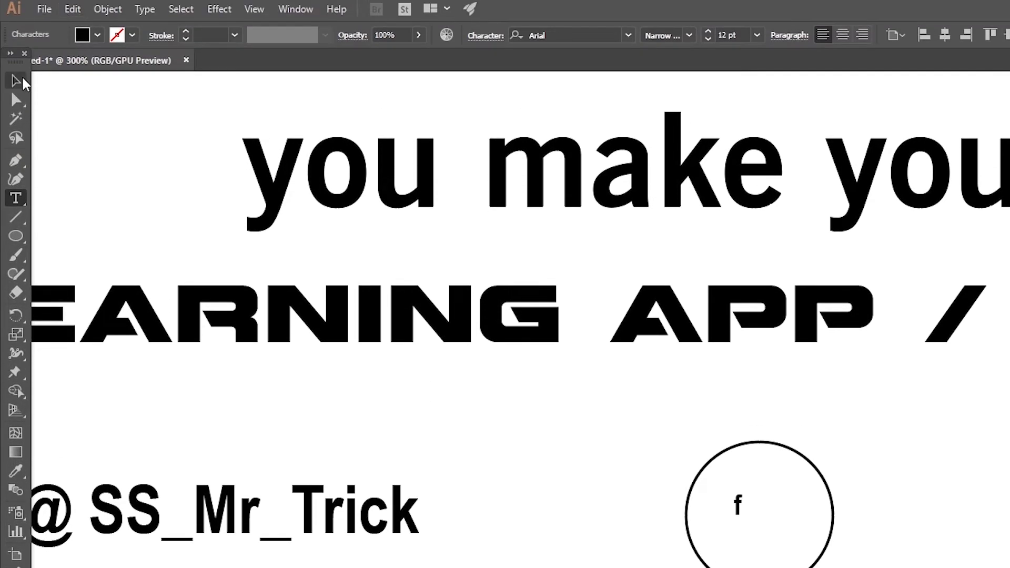
click(23, 80)
click(687, 36)
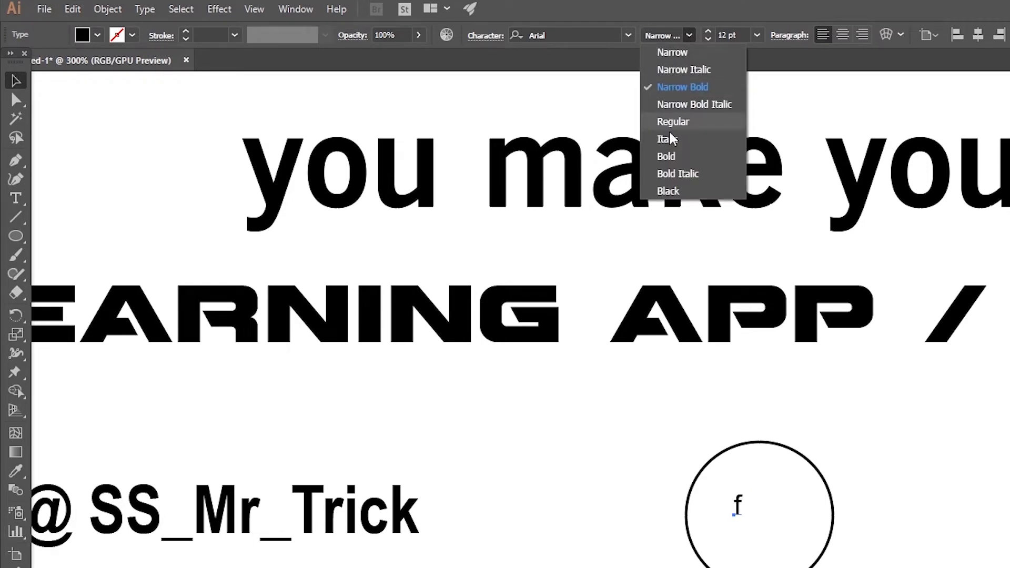
click(670, 154)
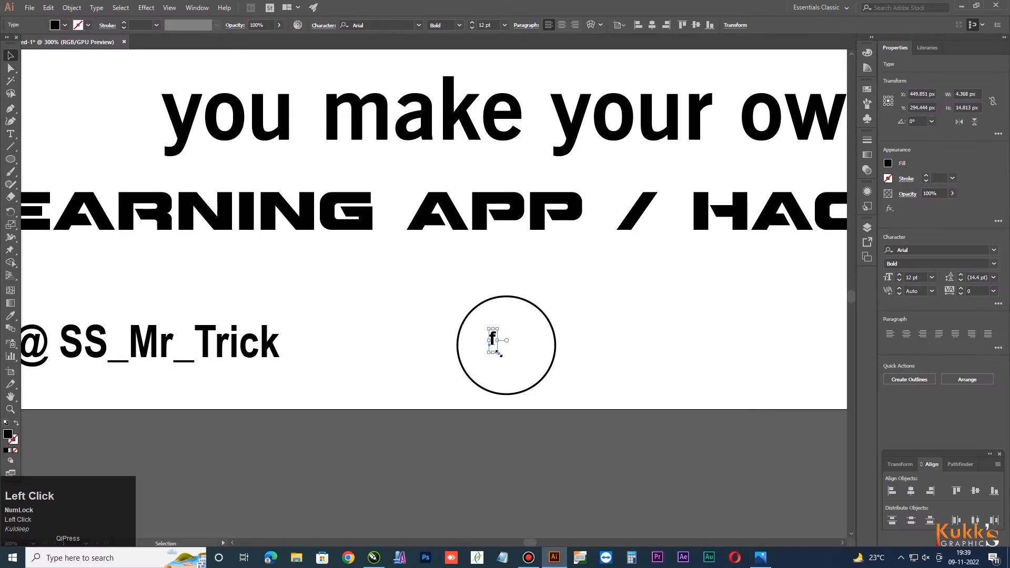
Step: Scale up the letter "f" and align it vertically with the centre of its circle
drag(745, 526, 525, 440)
alt+click(549, 322)
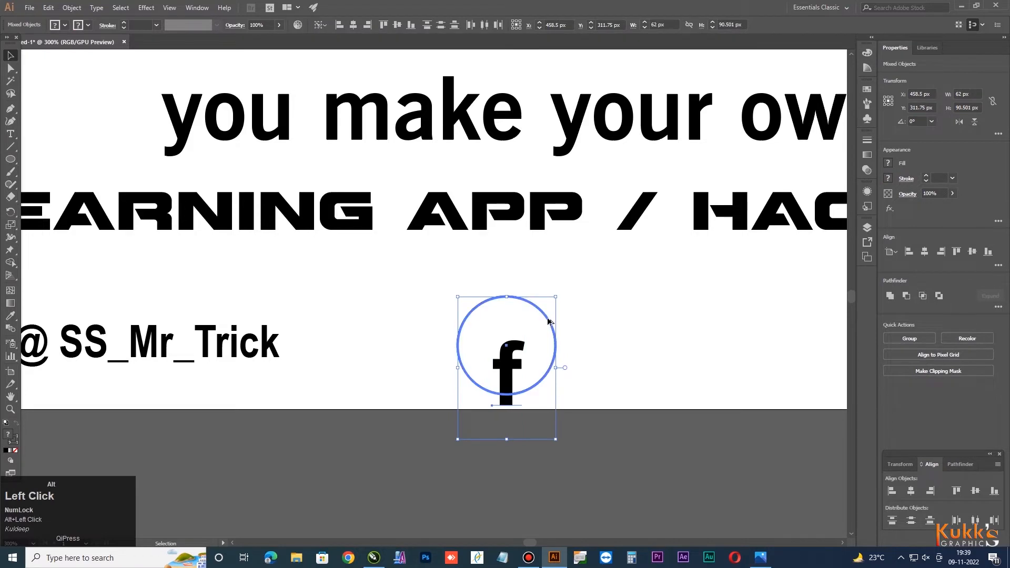
click(974, 491)
click(658, 440)
Step: Convert the letter "f" inside the circle to outlines
click(504, 341)
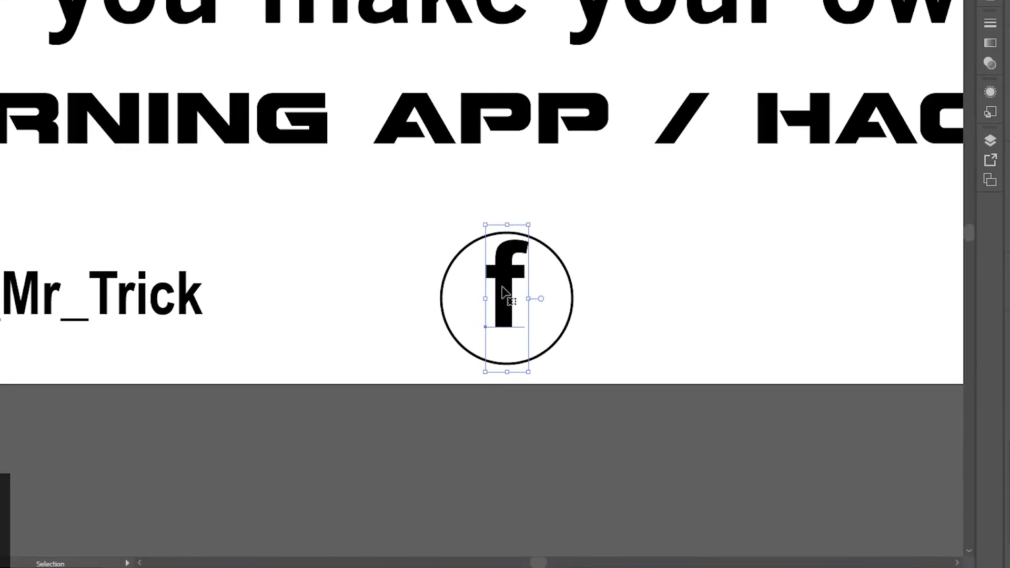
right_click(502, 292)
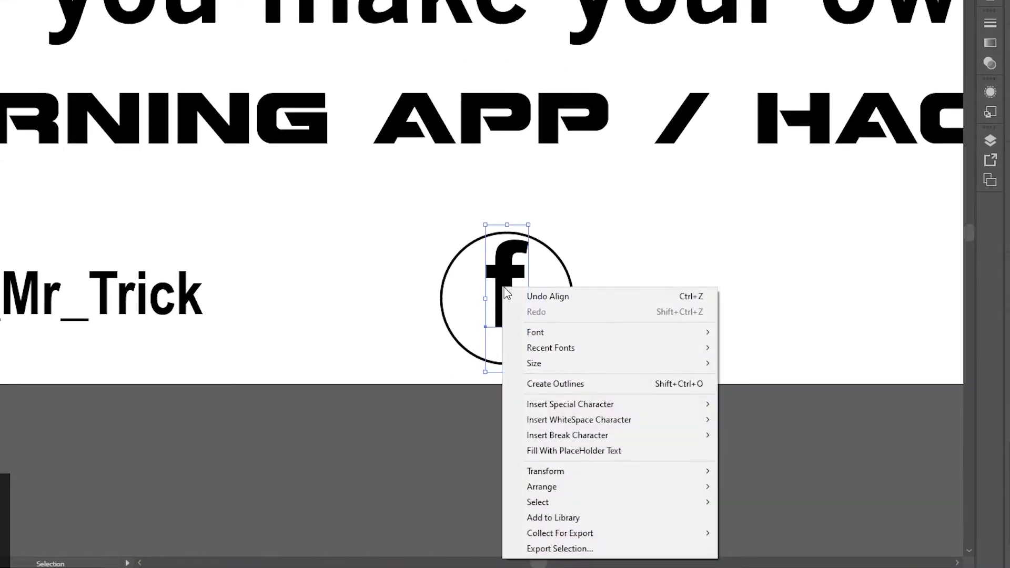
click(547, 384)
click(556, 294)
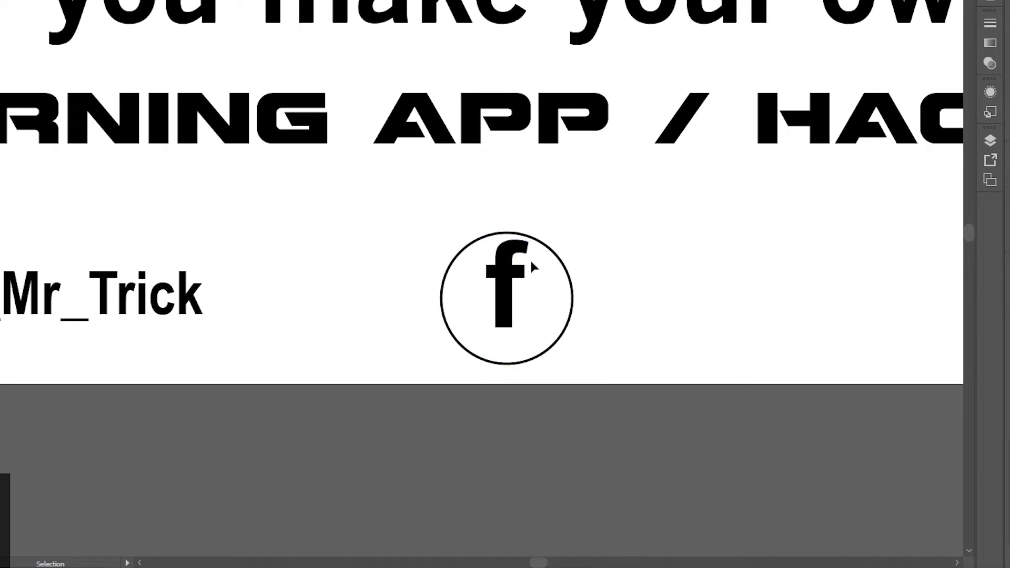
Step: Centre the outlined "f" horizontally and vertically within its circle
click(524, 277)
shift+click(572, 297)
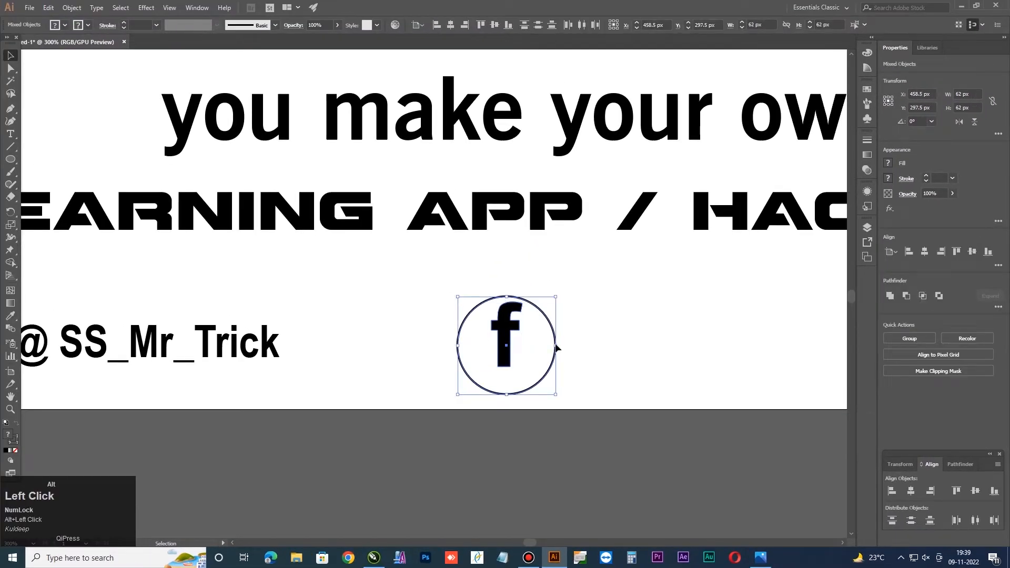
click(554, 362)
click(919, 492)
click(976, 491)
click(531, 425)
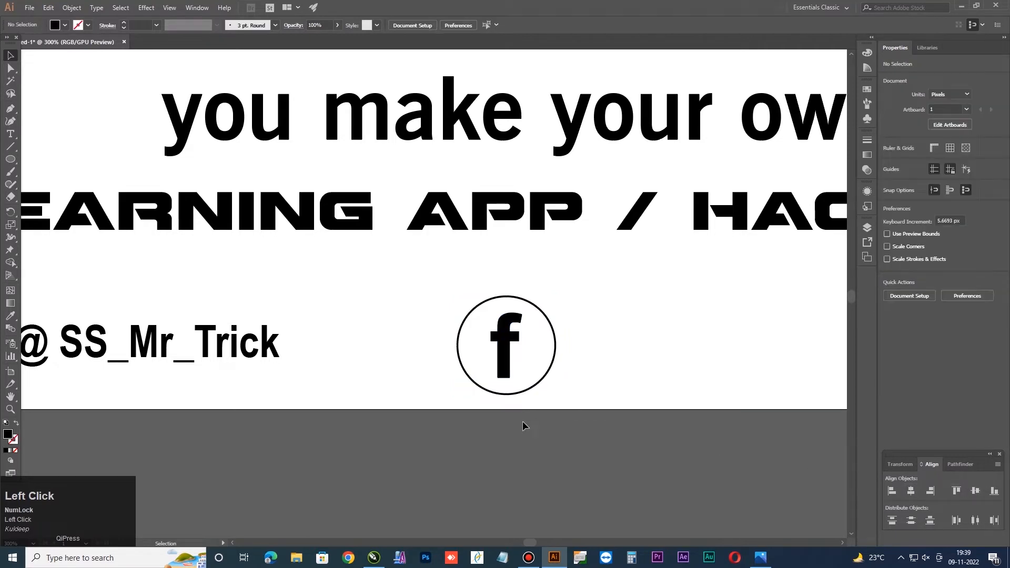
Step: Place a copy of the "@ SS_Mr_Trick" text to the right of the Facebook icon
scroll(352, 315, down, 2)
scroll(234, 326, up, 1)
click(221, 330)
drag(221, 330, 592, 331)
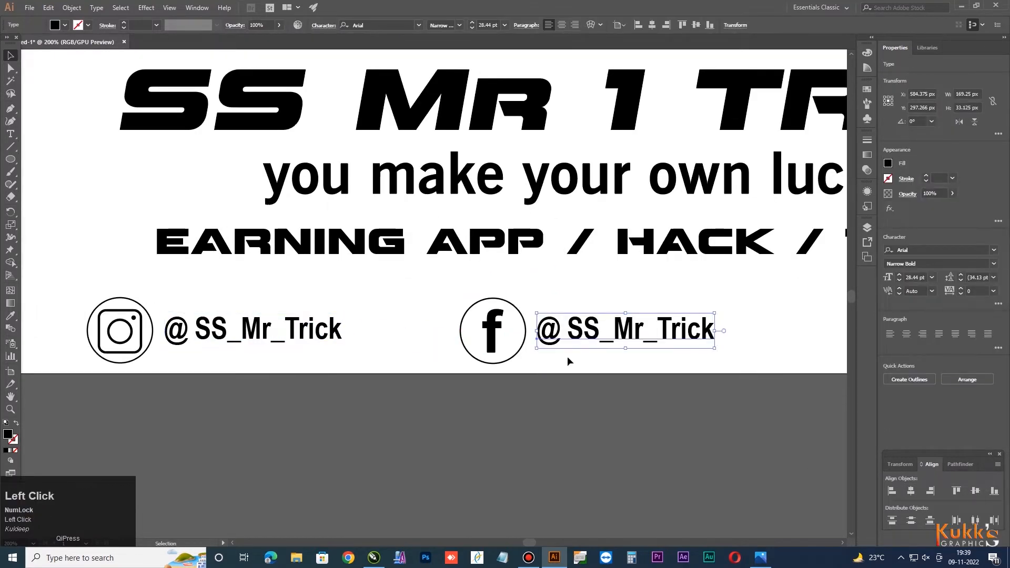
Step: Remove the "@" and its space from the copied handle so it reads "SS_Mr_Trick"
double_click(563, 330)
key(BackSpace)
key(BackSpace)
click(10, 55)
click(247, 287)
scroll(270, 340, down, 1)
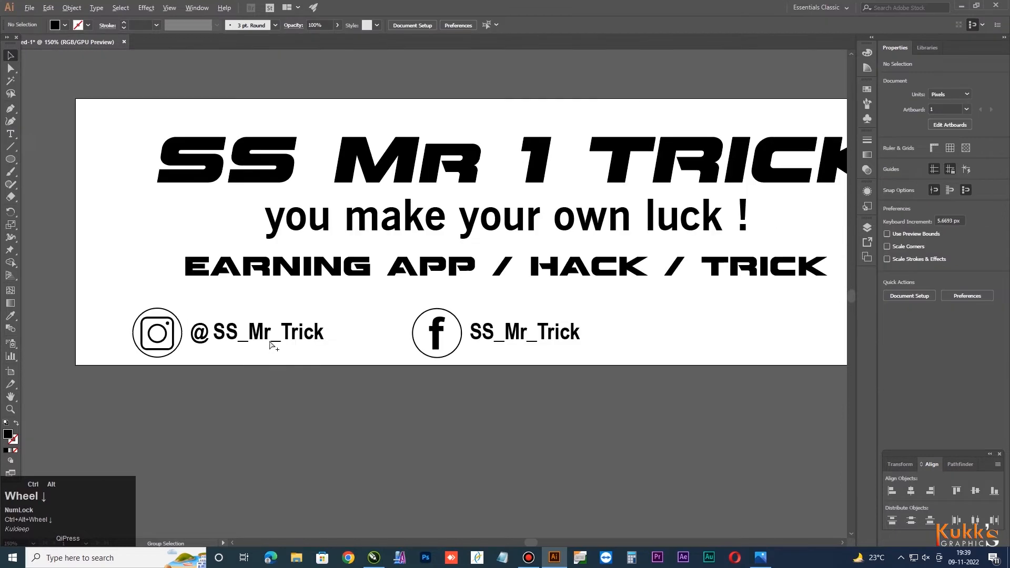
Step: Place a copy of the Facebook icon's outline circle to the right of the "SS_Mr_Trick" text
scroll(356, 324, down, 1)
scroll(307, 334, up, 1)
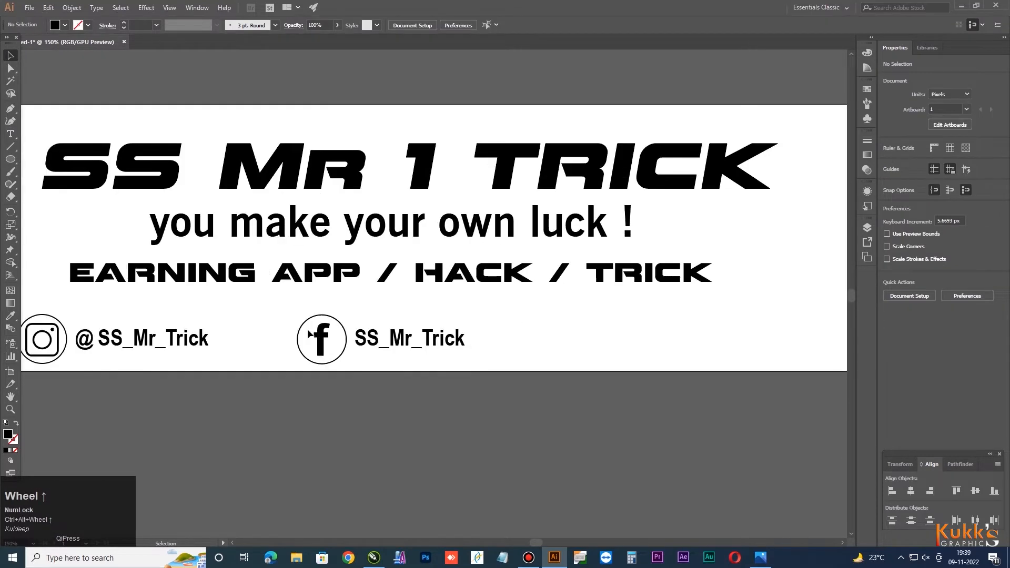
click(346, 335)
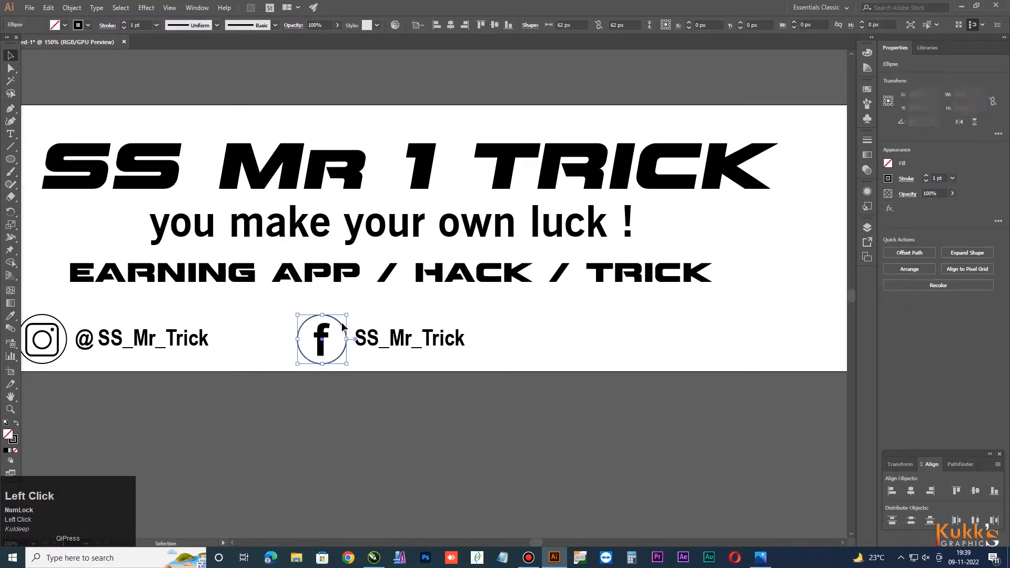
drag(346, 335, 574, 327)
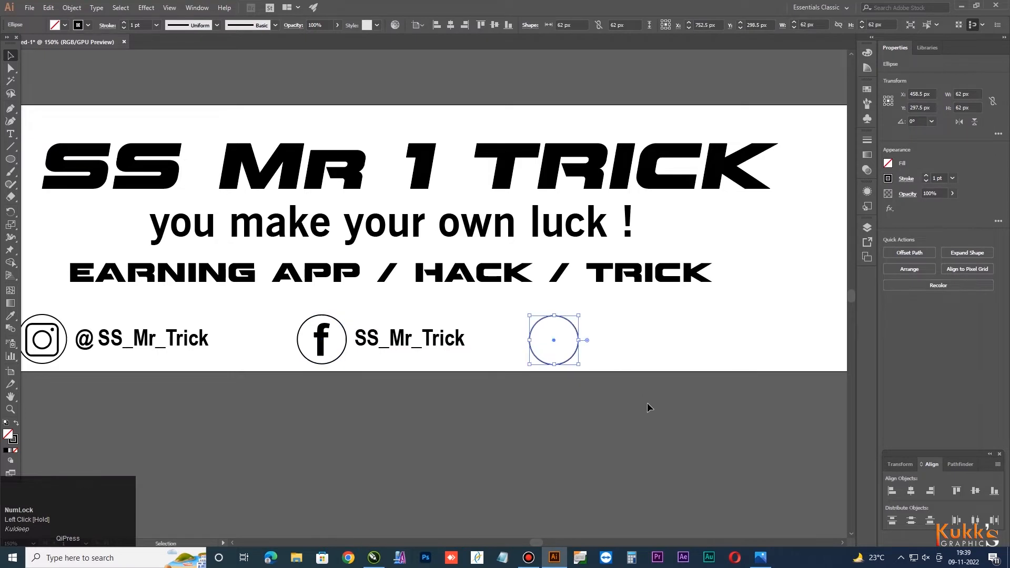
click(647, 406)
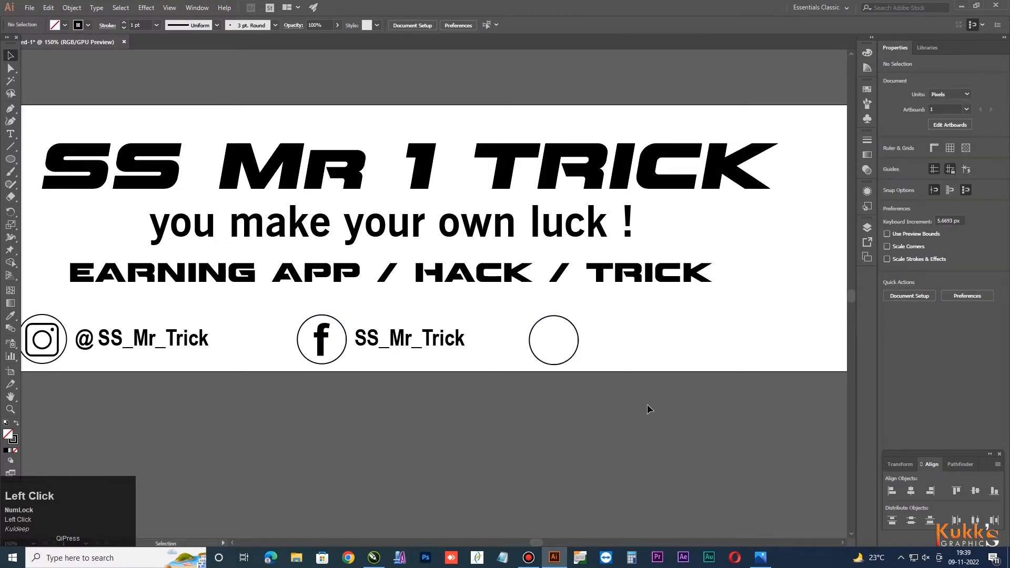
Step: Switch to Chrome and search the web for "twitter logo"
click(348, 561)
click(344, 30)
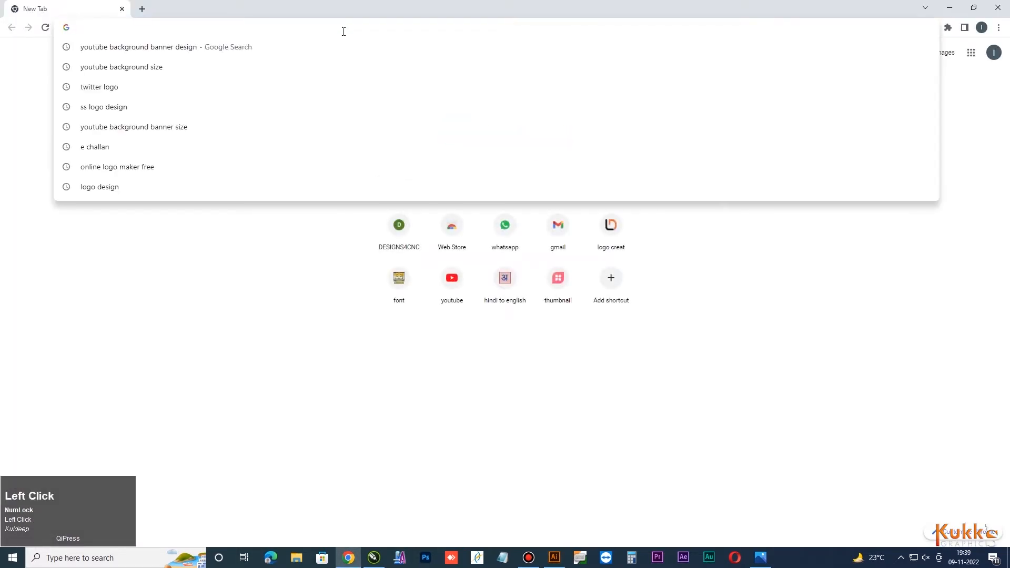
text(twitter logo)
key(Return)
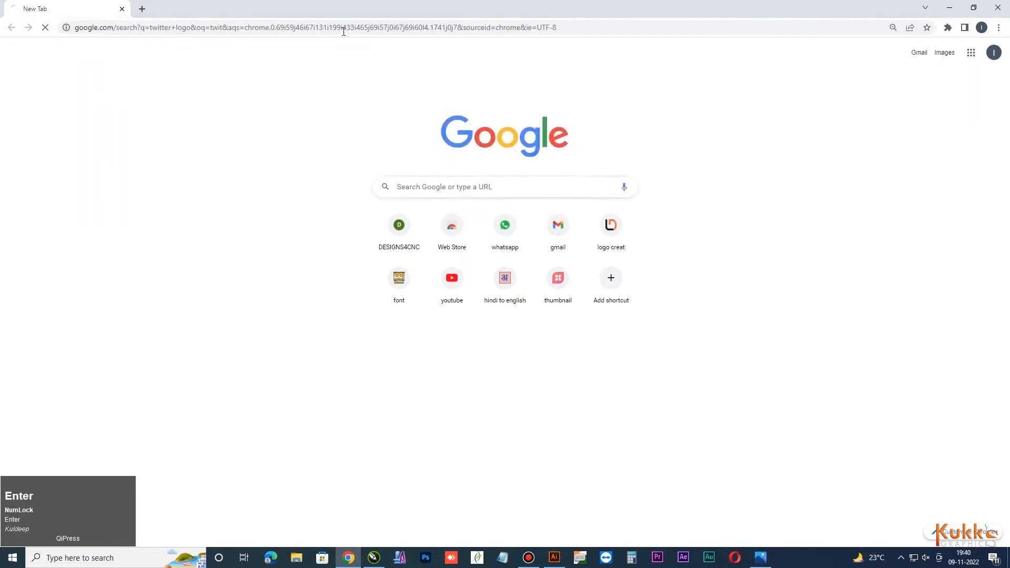
Step: Open the blue Twitter bird image on its own in a new browser tab and copy it
click(221, 213)
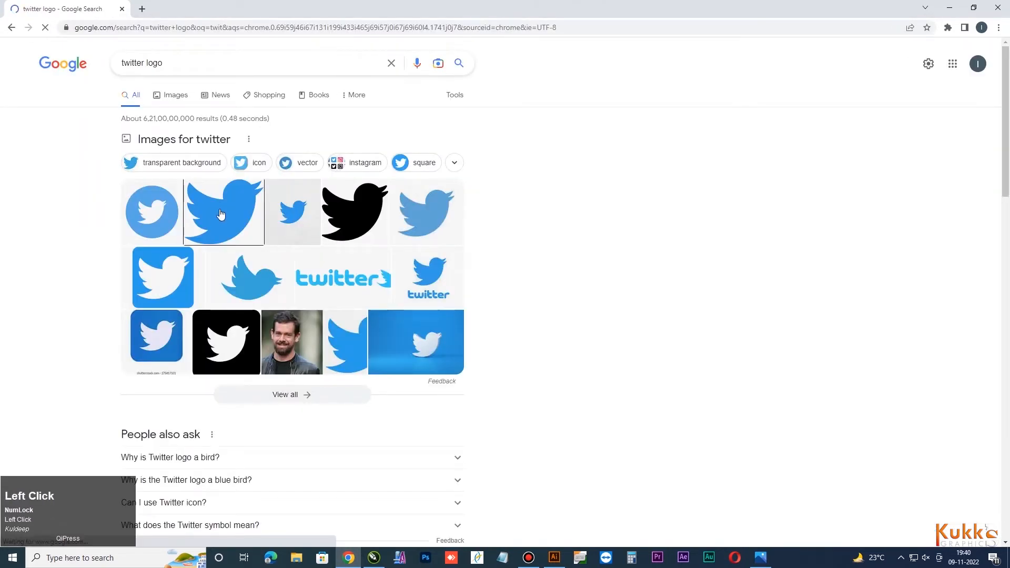
right_click(669, 201)
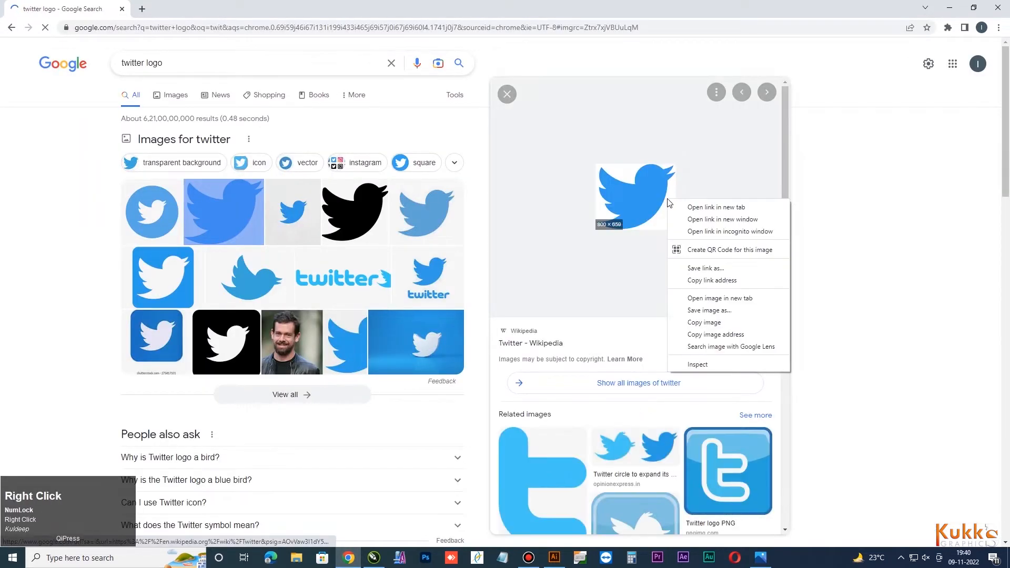
click(720, 298)
click(173, 9)
right_click(517, 280)
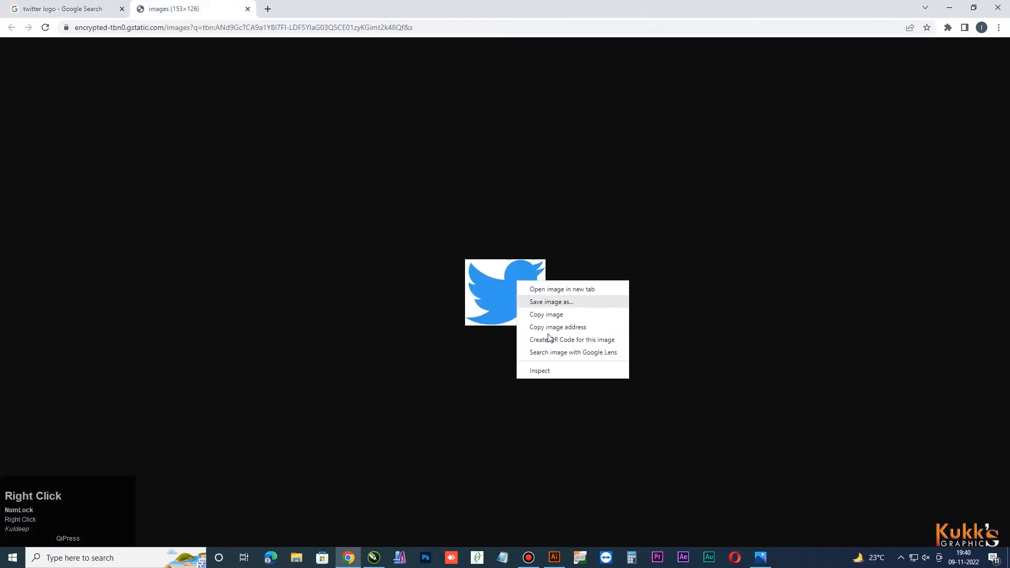
click(545, 315)
Step: Switch back to Illustrator, paste the Twitter bird image and place it below the artboard near the empty circle
key(alt+Tab)
click(557, 419)
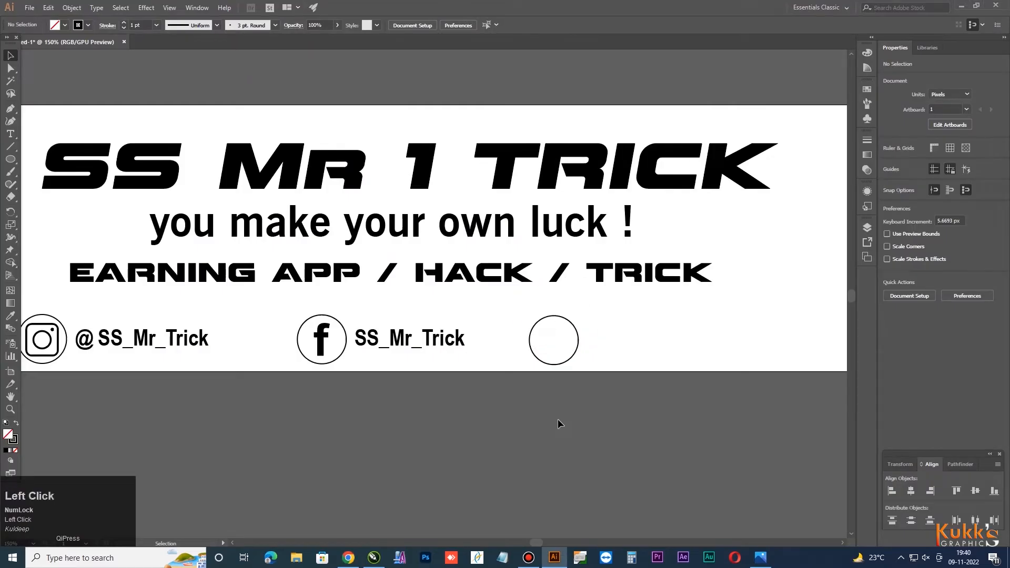
key(ctrl+v)
drag(428, 281, 602, 438)
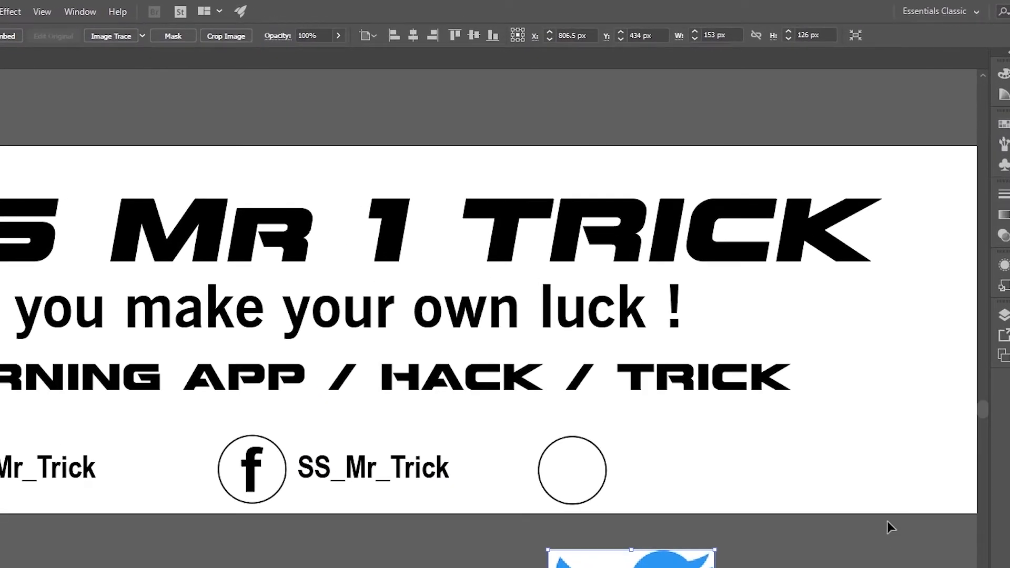
Step: Trace the Twitter bird image with Image Trace in Color mode with the preview on
click(82, 12)
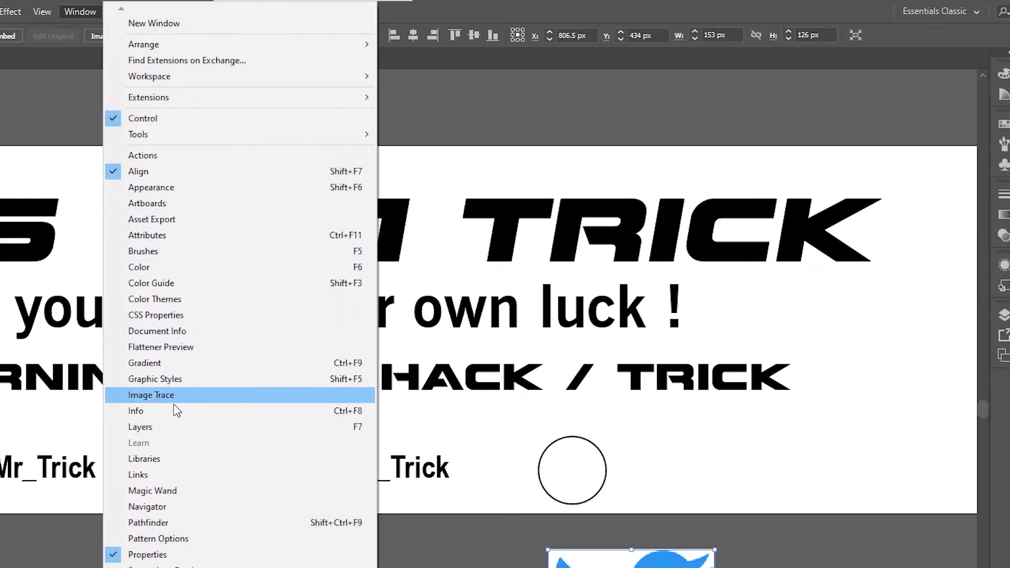
click(181, 397)
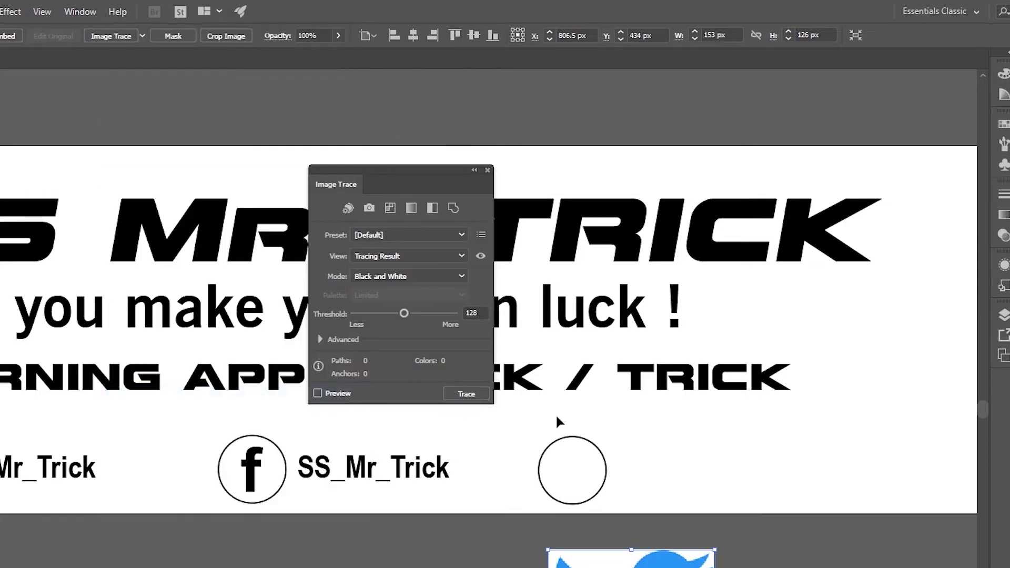
click(318, 394)
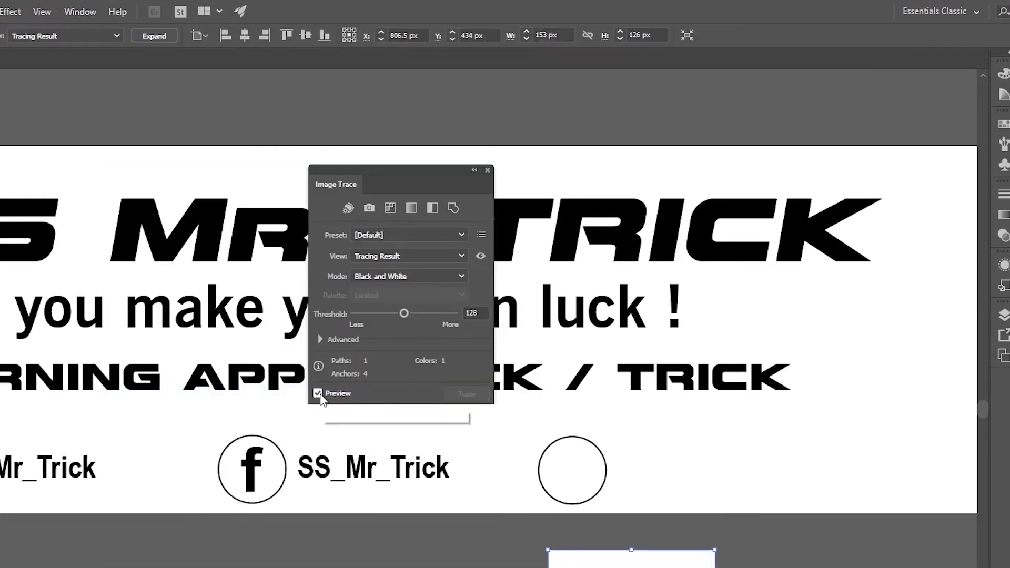
click(402, 277)
click(415, 296)
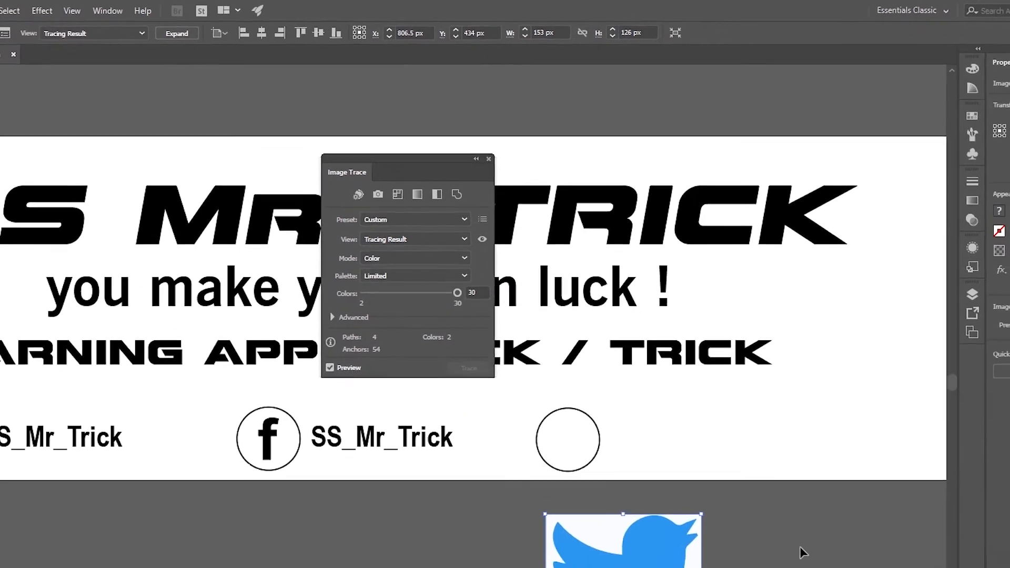
click(820, 565)
click(607, 566)
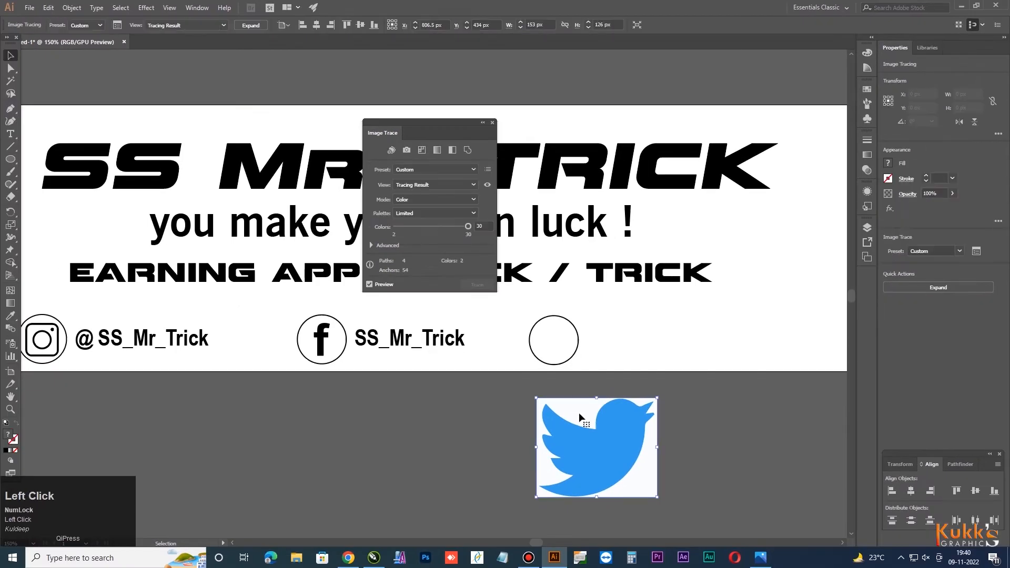
Step: Close the Image Trace settings, expand the traced bird into vector paths and move it further right below the artboard
click(493, 123)
right_click(590, 443)
click(704, 492)
click(596, 440)
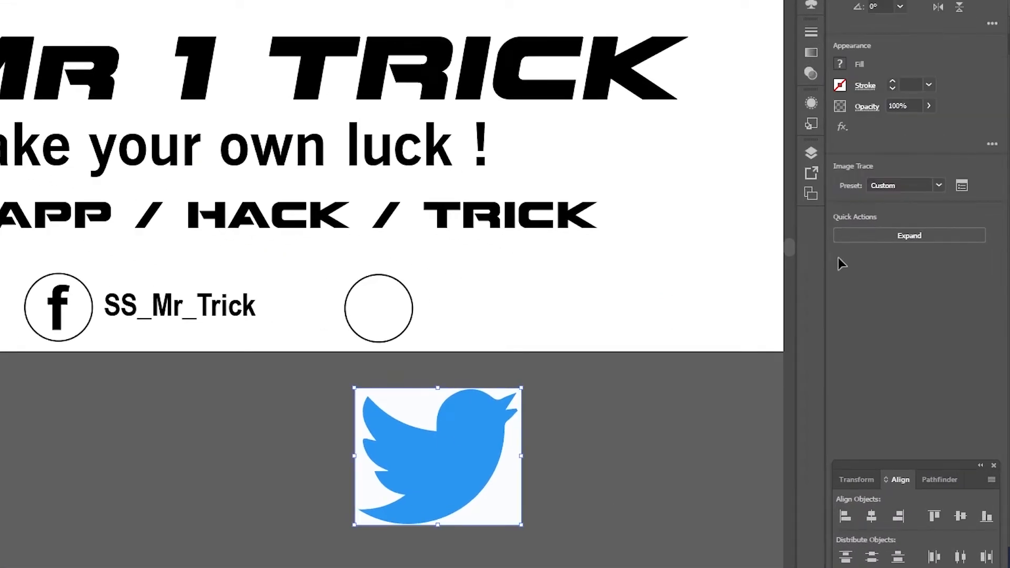
click(888, 237)
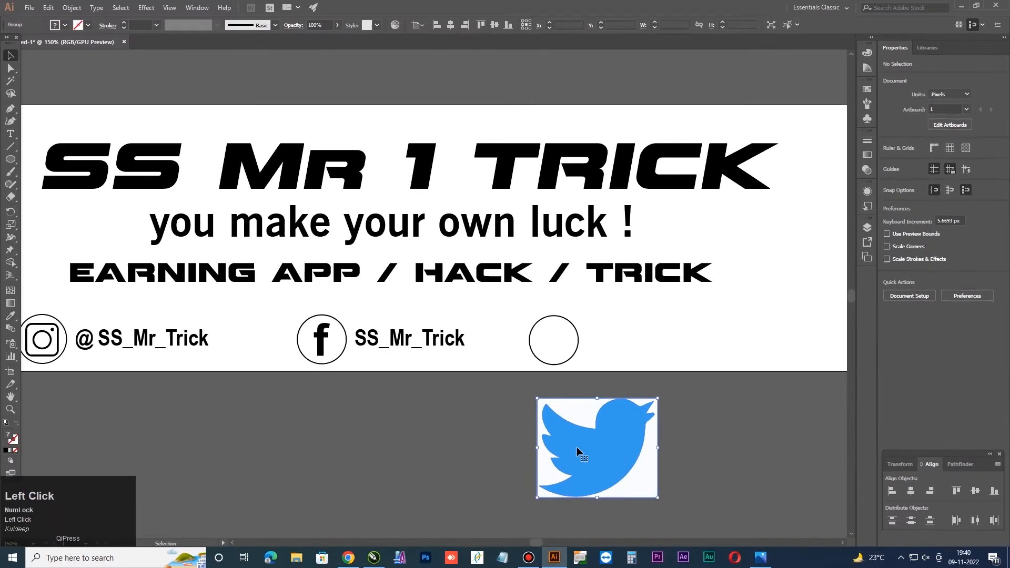
drag(411, 456, 532, 446)
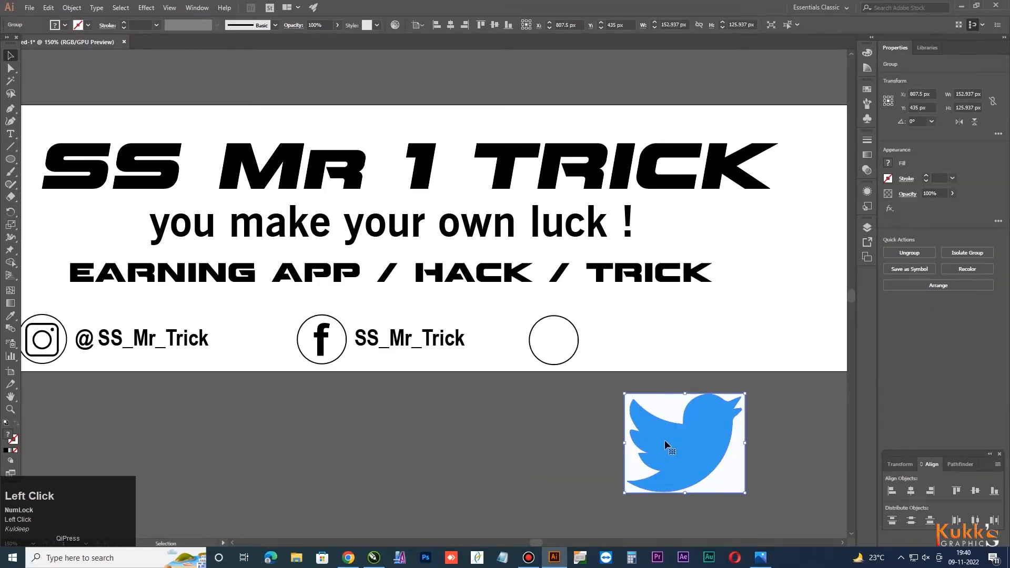
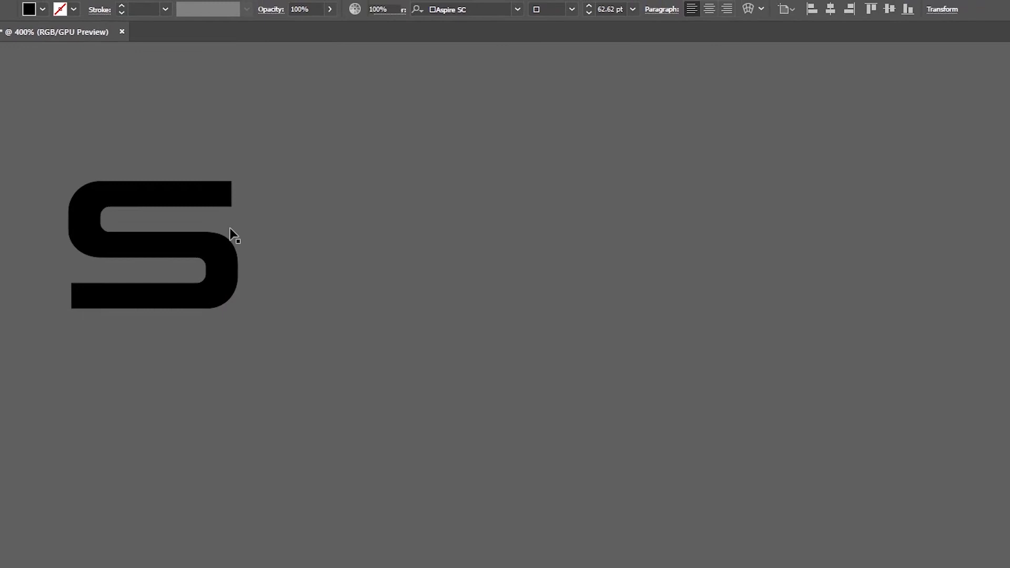
Step: Convert the Aspire SC letter "S" to outlines
scroll(80, 265, up, 2)
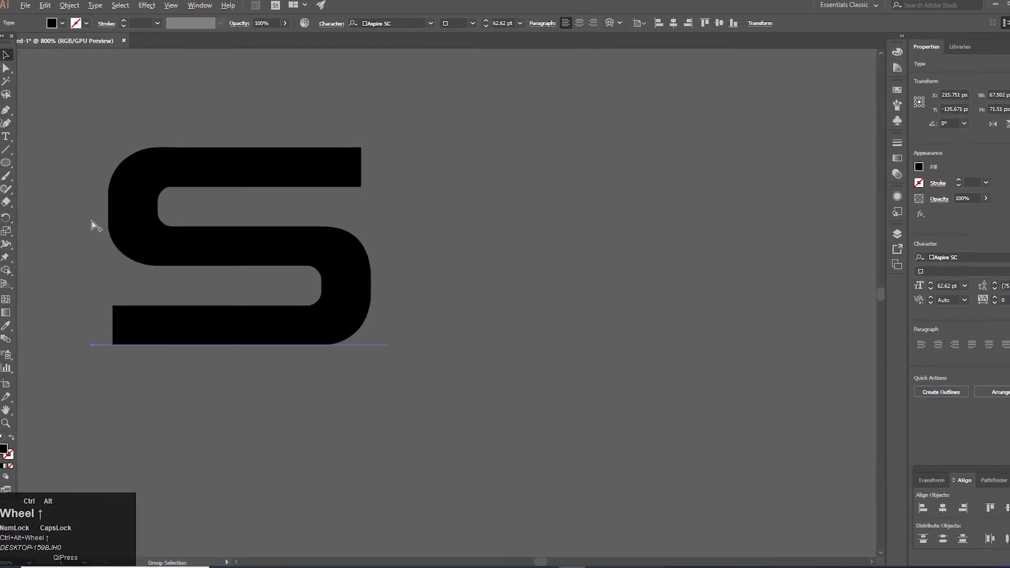
scroll(96, 226, up, 1)
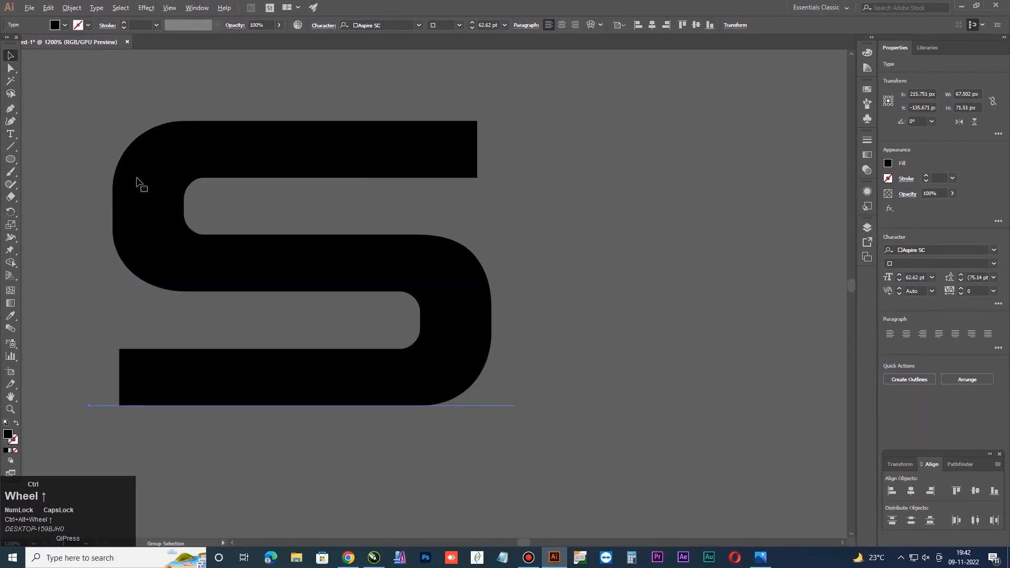
right_click(402, 151)
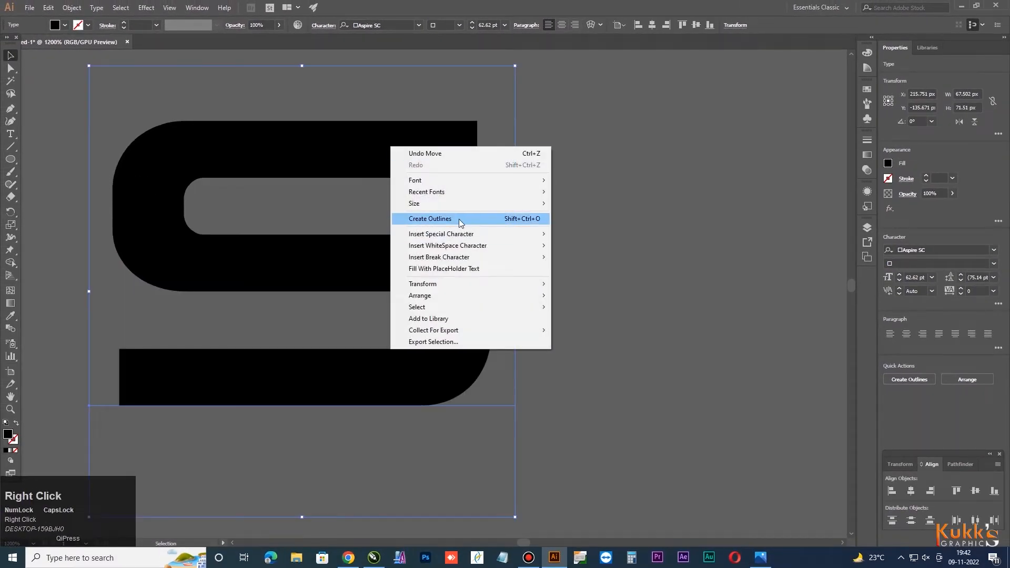
click(459, 220)
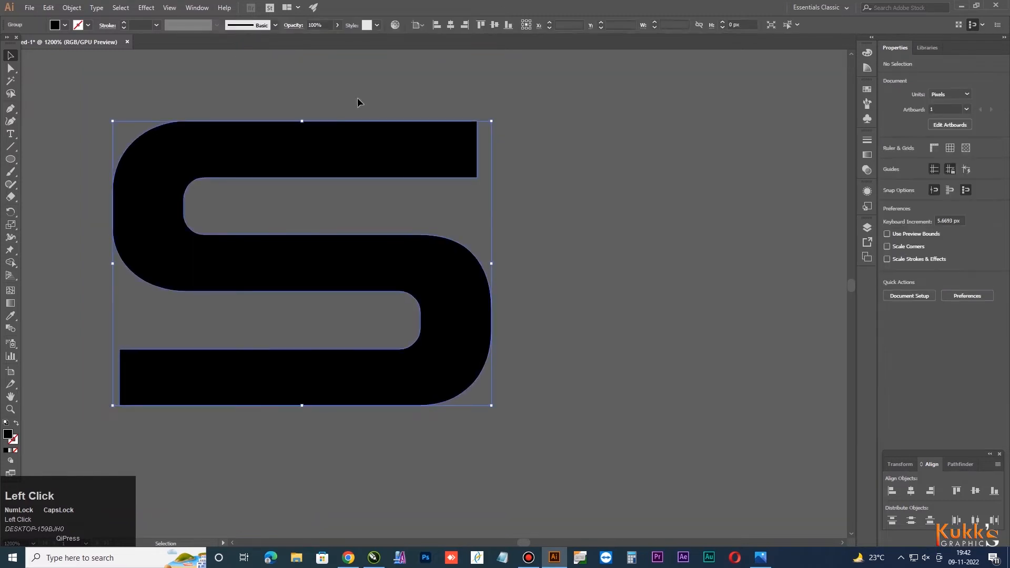
Step: Slant both open ends of the outlined "S" by moving the lower corner of its top arm and the upper corner of its bottom arm inward
click(9, 68)
click(477, 178)
drag(479, 179, 446, 180)
click(121, 351)
drag(121, 350, 153, 352)
click(10, 55)
click(317, 180)
scroll(569, 268, down, 2)
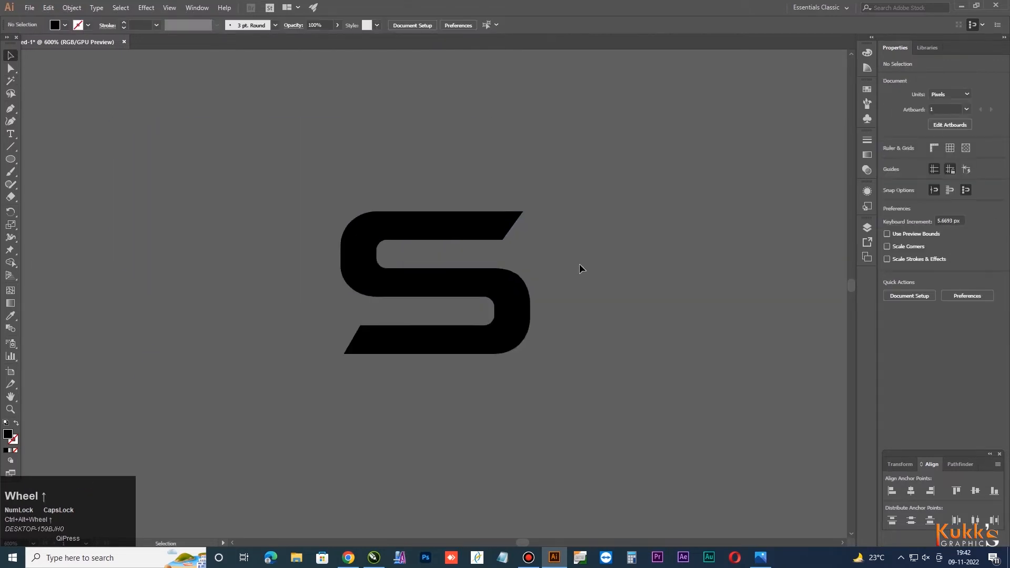
Step: Draw a circle about 58 px in diameter overlapping the "S"
click(11, 159)
click(237, 261)
click(478, 296)
click(11, 55)
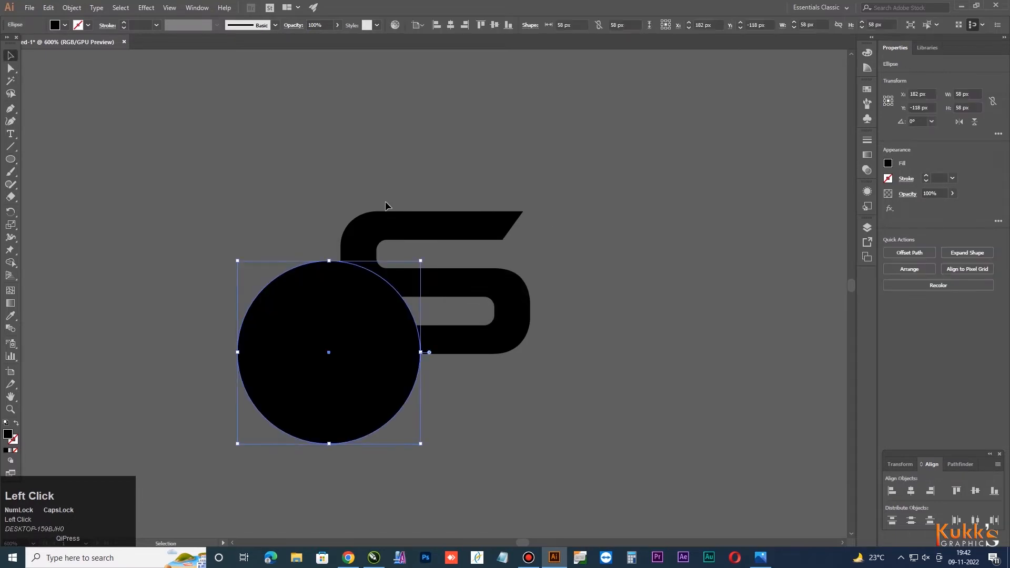
Step: Align the circle and the "S" on their horizontal and vertical centres
shift+click(410, 227)
alt+click(411, 226)
click(911, 490)
click(975, 491)
click(605, 284)
Step: Enlarge the circle until it surrounds the "S" and swap its fill and stroke to make it a black outline
click(473, 248)
mouse_move(528, 191)
mouse_down()
mouse_move(606, 131)
mouse_move(561, 165)
mouse_up()
key(ctrl+z)
key(shift+x)
click(153, 343)
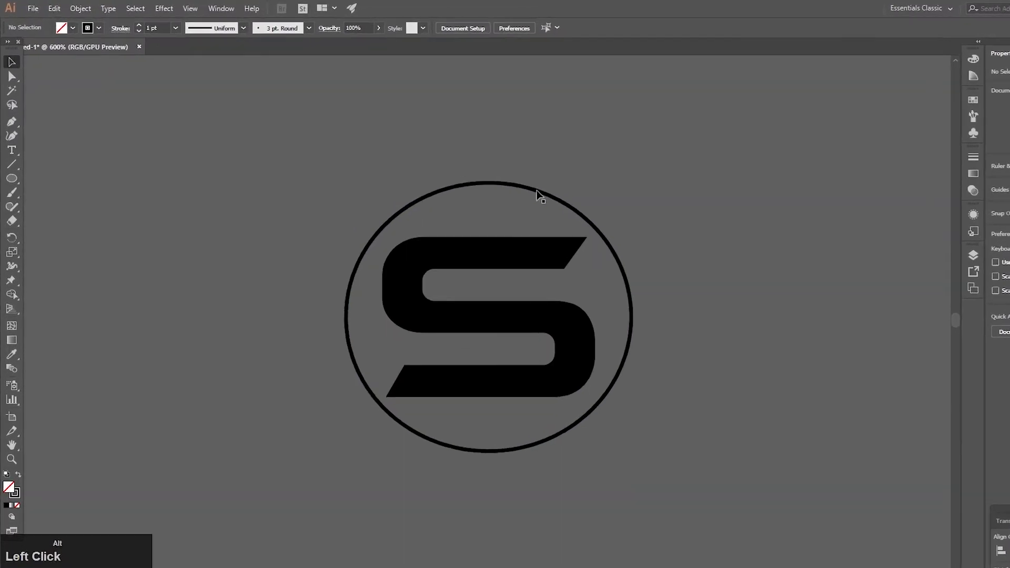
Step: Offset the circle's path outward by 5 px with miter joins to add a second, concentric circle around the "S"
click(540, 196)
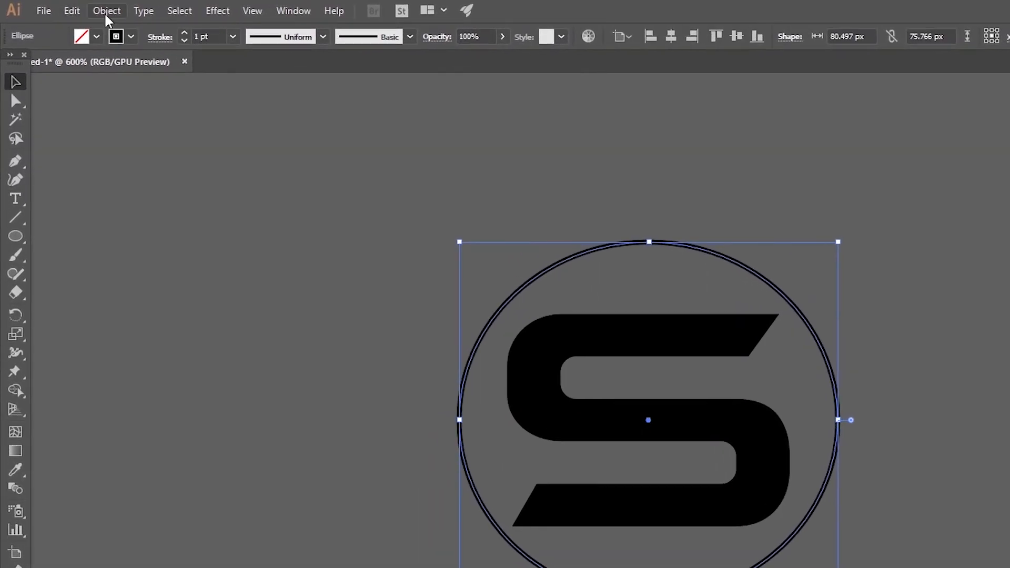
click(108, 12)
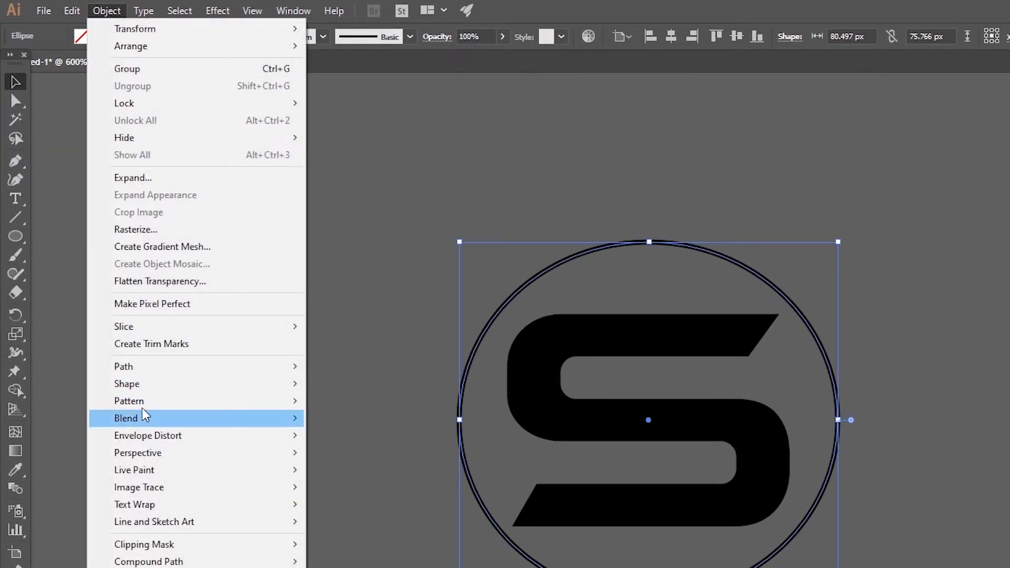
mouse_move(244, 372)
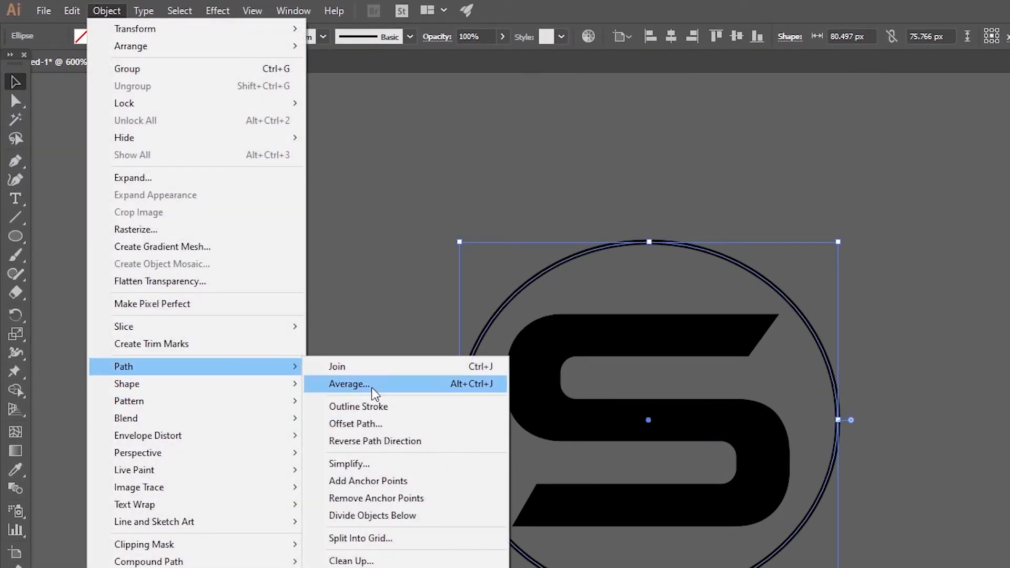
click(394, 424)
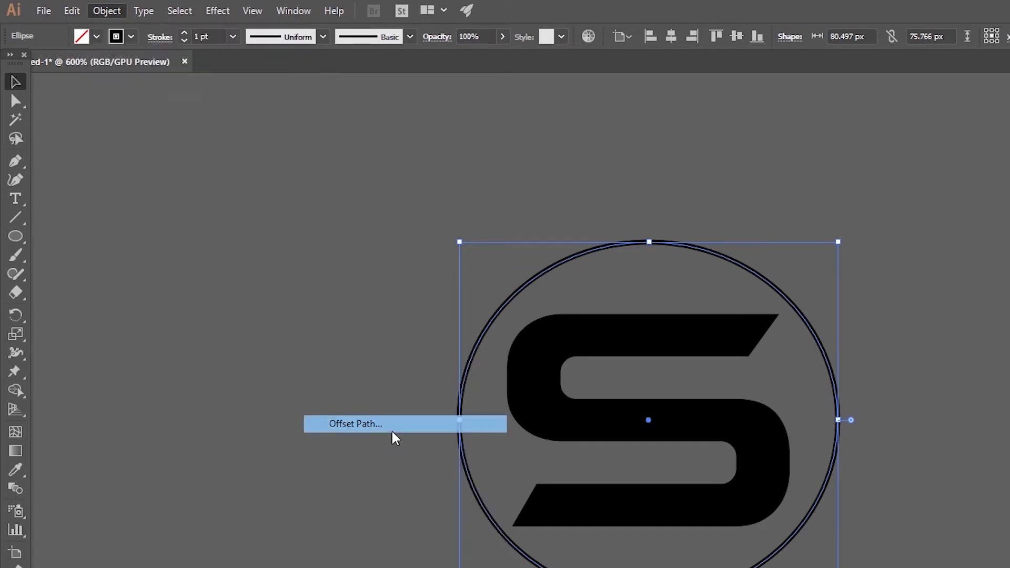
click(745, 494)
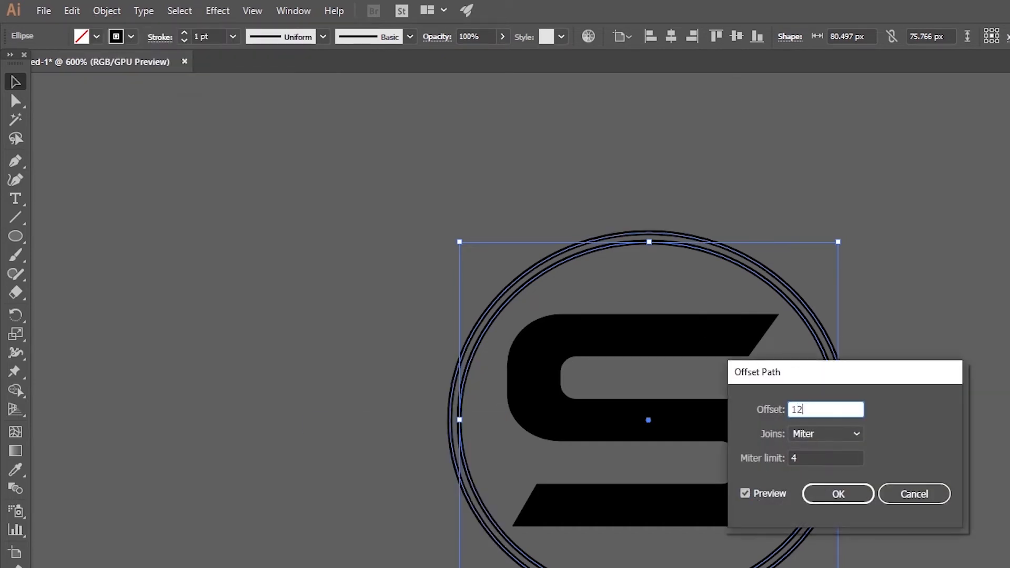
key(Tab)
drag(820, 411, 614, 422)
text(5)
key(Tab)
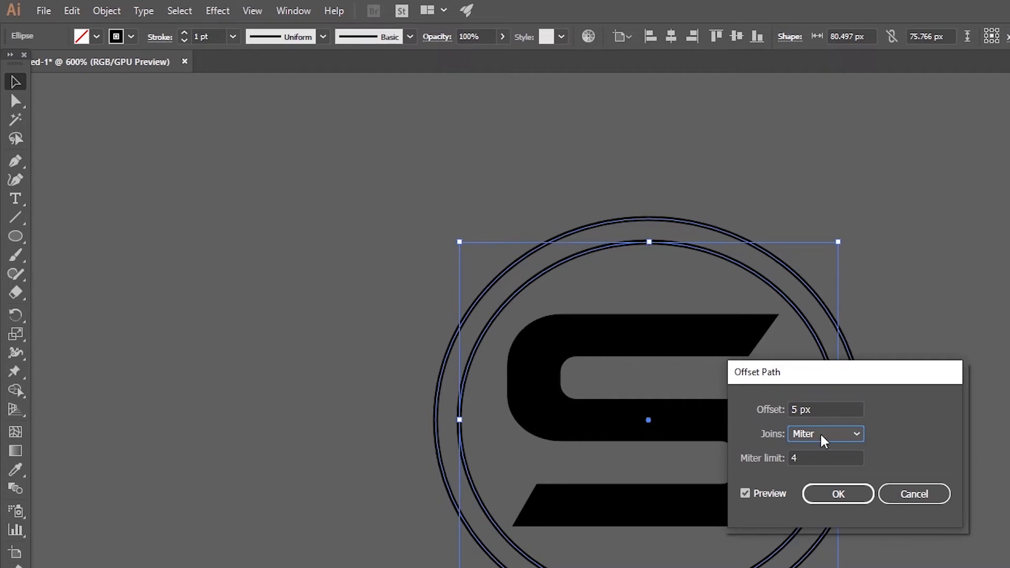
drag(821, 410, 663, 415)
text(4)
key(Tab)
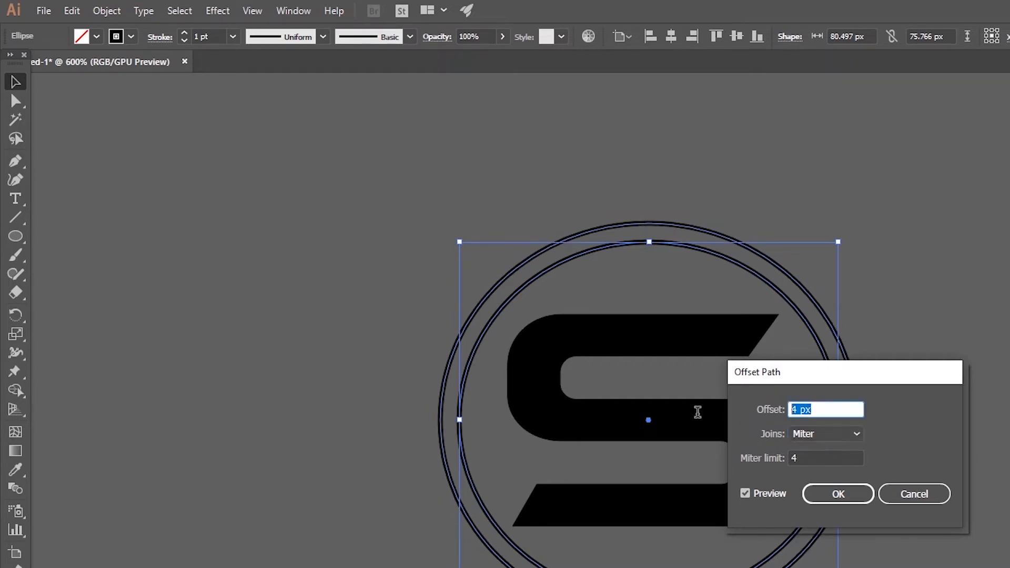
drag(819, 407, 684, 407)
key(Return)
click(813, 339)
click(807, 318)
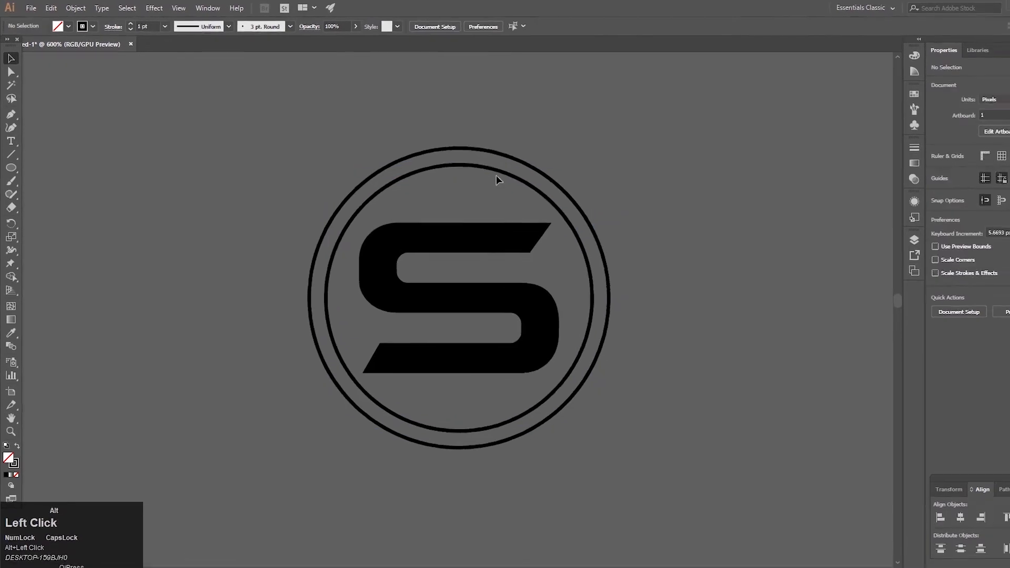
Step: Subtract the inner circle from the outer one with Minus Front to form an outlined ring
drag(497, 175, 526, 129)
click(958, 464)
click(912, 491)
click(645, 314)
Step: Rotate the "S" clockwise by about 2.7° inside the ring
click(504, 226)
drag(536, 206, 539, 211)
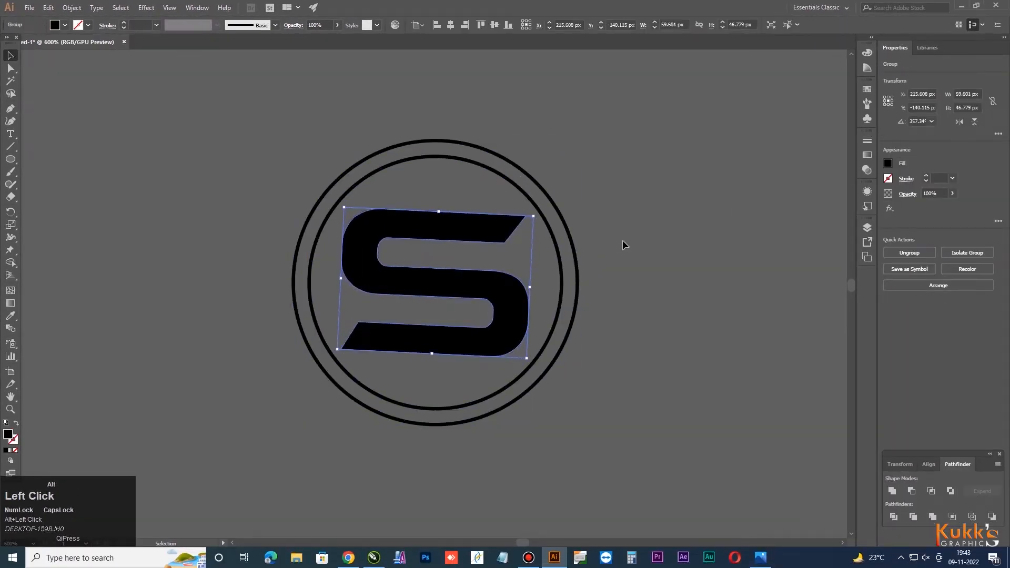
click(611, 242)
Step: Draw a narrow vertical bar about 3 px wide and 105 px high through the centre of the "S" and the ring
drag(10, 159, 58, 161)
drag(437, 282, 442, 447)
alt+click(468, 226)
click(530, 296)
Step: Align the vertical bar and the "S" on their horizontal and vertical centres
click(11, 56)
shift+click(474, 224)
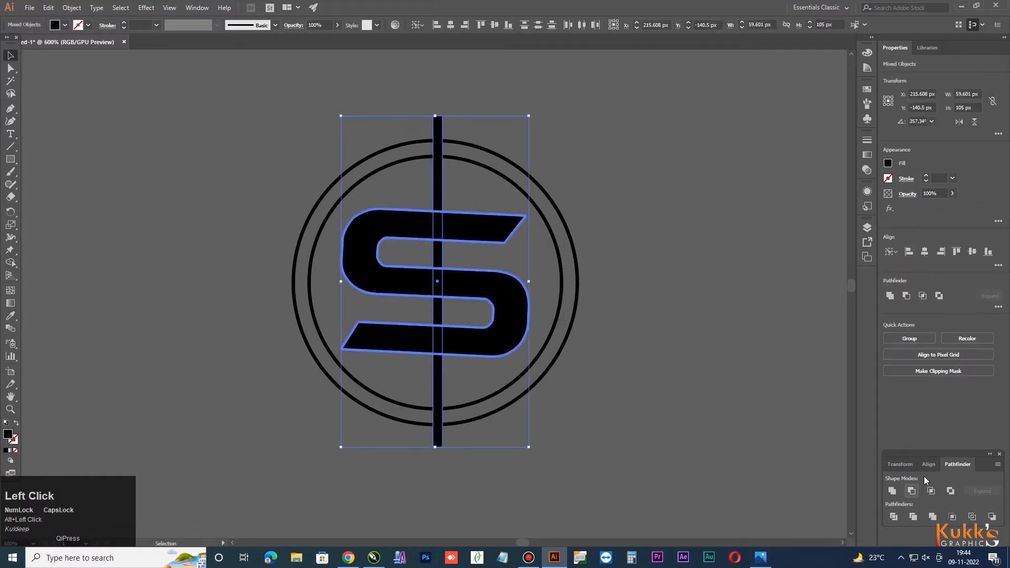
click(928, 465)
click(911, 491)
click(976, 491)
click(658, 295)
Step: Set the vertical bar's height to 100 px and its width to 2 px
click(436, 179)
drag(611, 25, 709, 105)
text(100)
key(Return)
drag(578, 25, 531, 34)
text(2)
key(Return)
Step: Place a copy of the bar on each side of the original and delete the middle bar, leaving a parallel pair
click(466, 142)
click(467, 121)
scroll(444, 135, up, 5)
click(398, 107)
drag(392, 100, 340, 130)
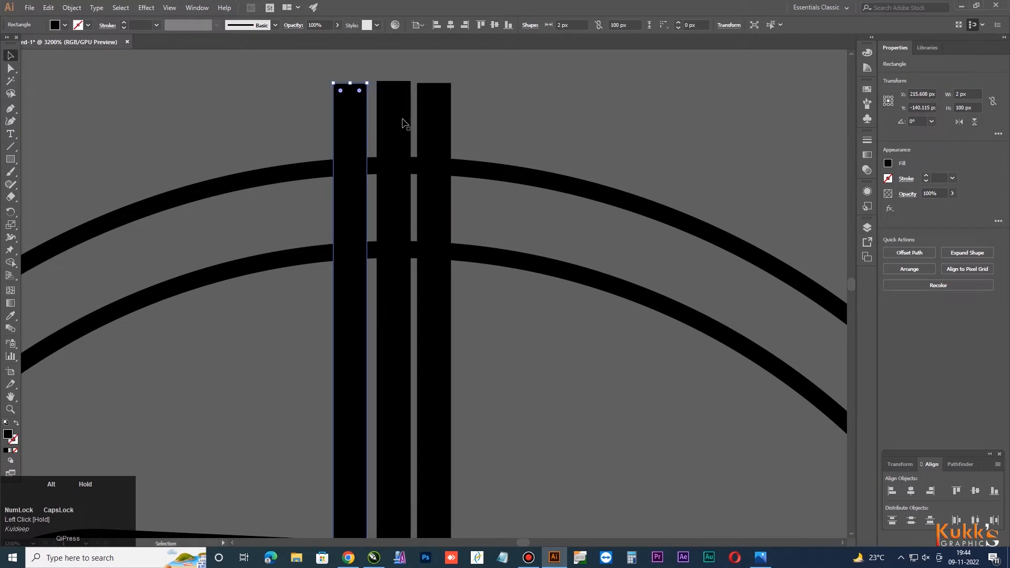
click(403, 116)
key(Delete)
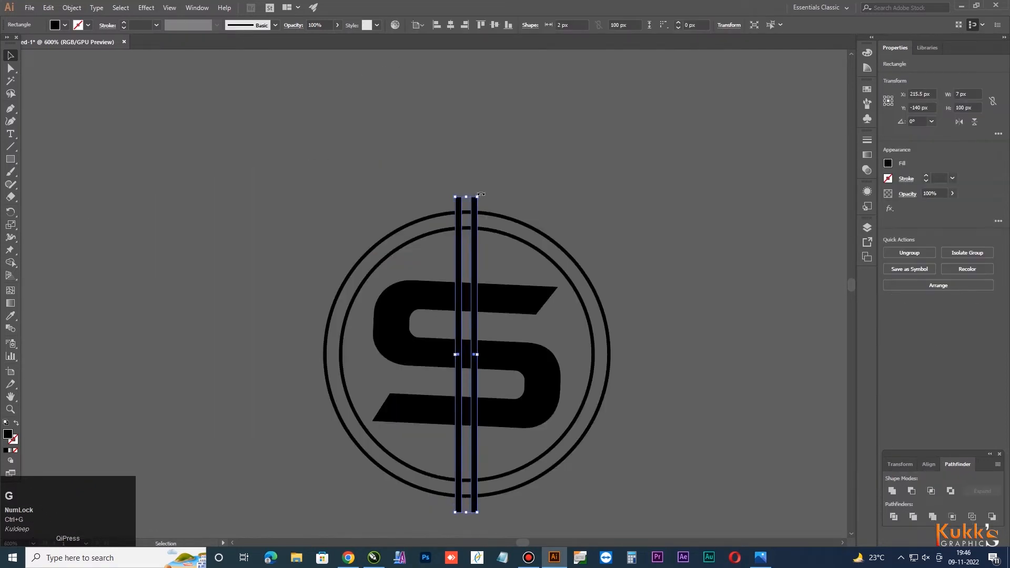
Step: Rotate the pair of bars about 10° clockwise so they cross the "S" and the ring diagonally
drag(479, 195, 505, 205)
click(629, 478)
drag(628, 479, 363, 221)
click(684, 382)
Step: Remove the parts of the "S" and the ring that lie between the two slanted bars with Shape Builder
click(11, 263)
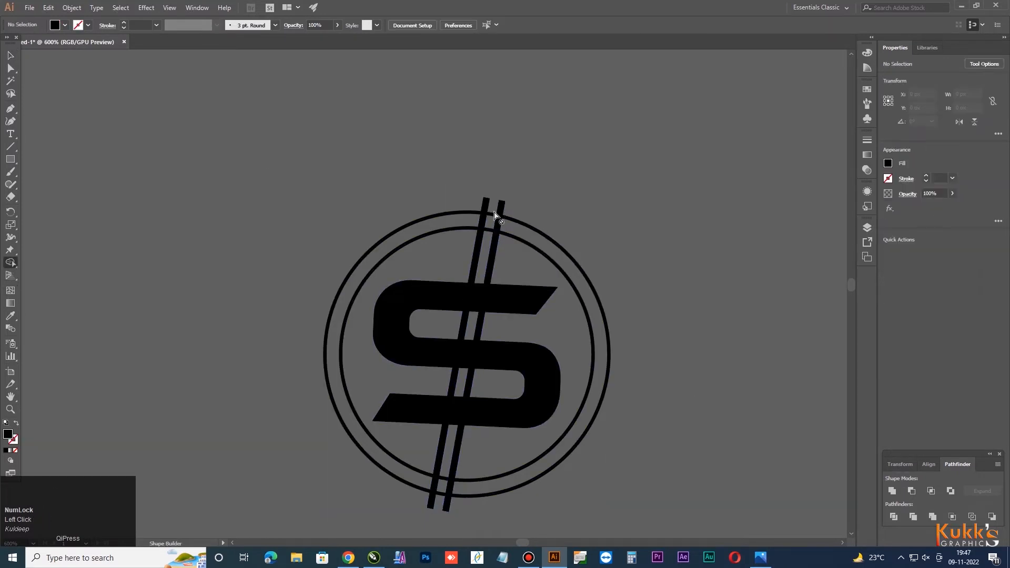
drag(215, 166, 642, 464)
click(11, 56)
drag(193, 180, 675, 532)
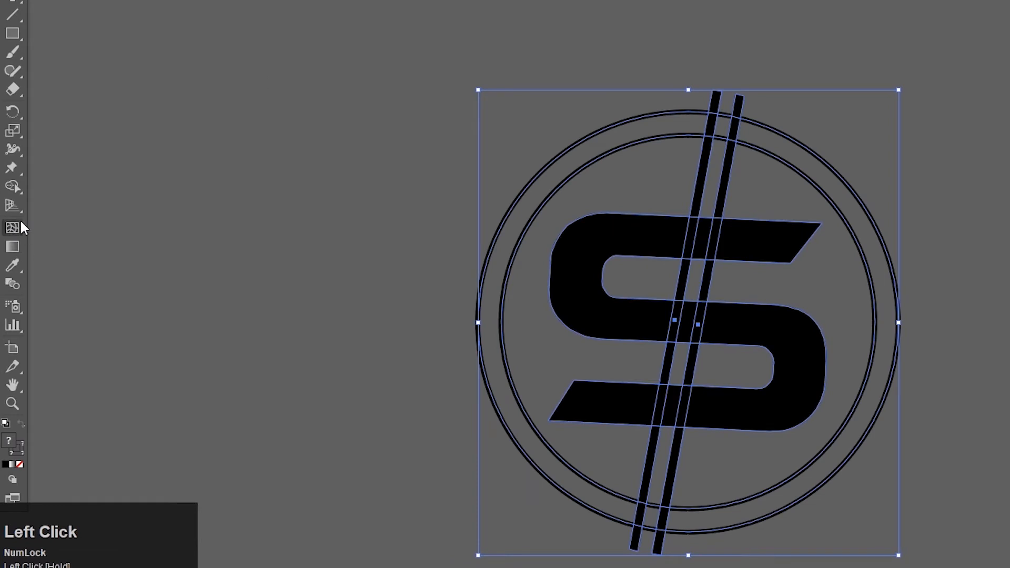
click(13, 186)
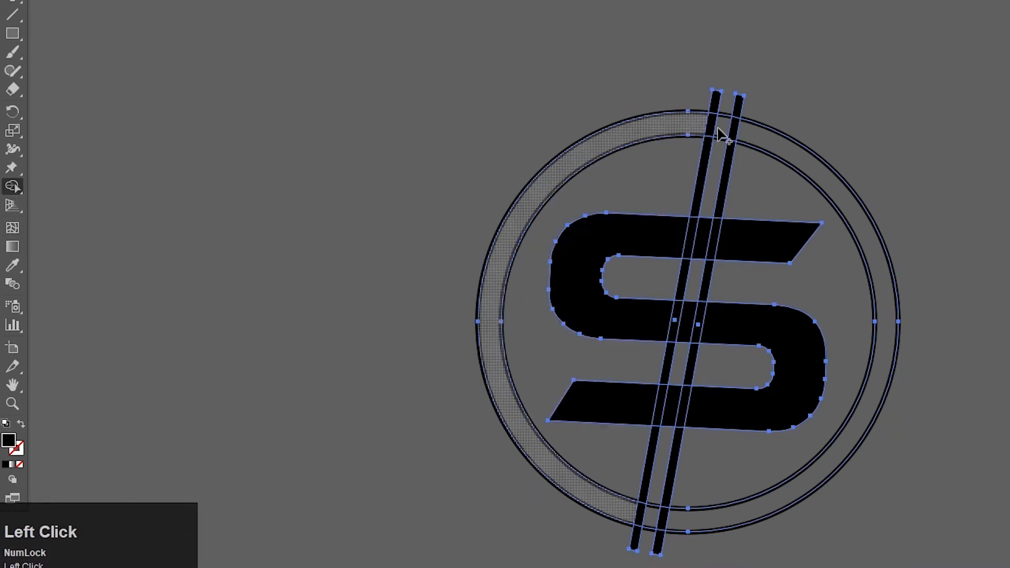
mouse_move(726, 139)
mouse_down()
mouse_move(671, 448)
mouse_move(667, 441)
mouse_up()
key(ctrl+z)
drag(679, 376, 668, 412)
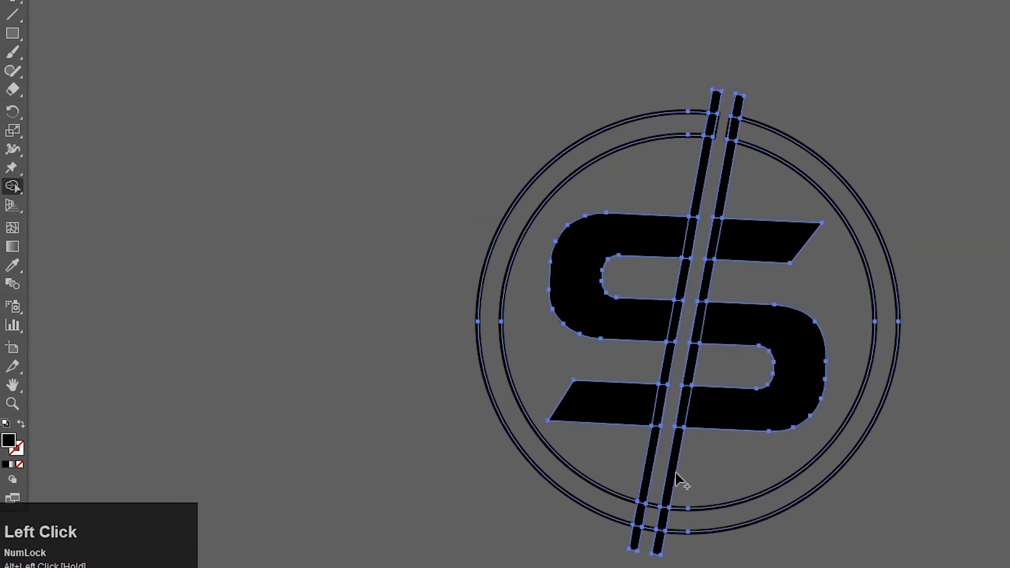
alt+click(656, 516)
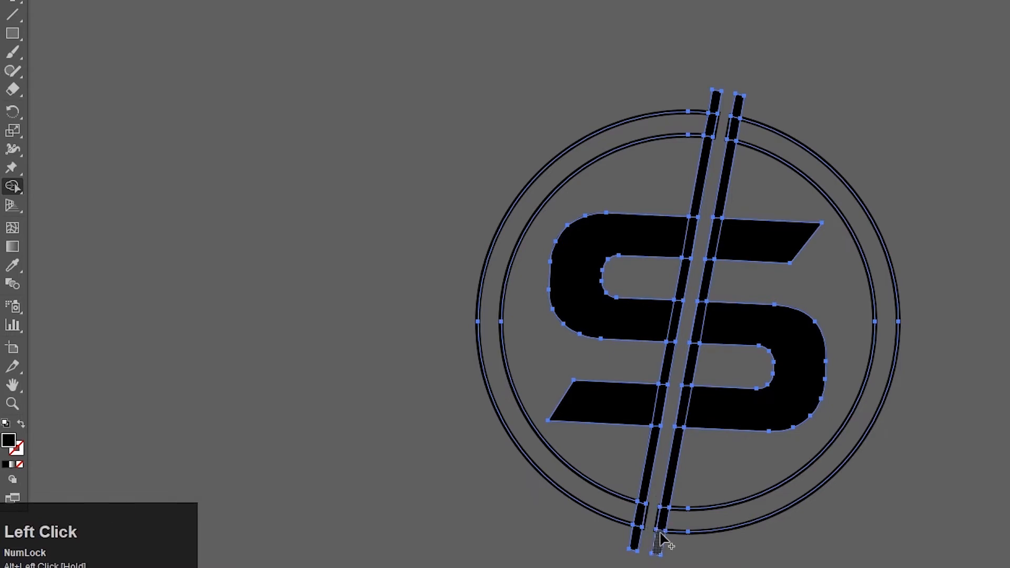
Step: Select all logo parts and unite the ring, the bars and the "S" with Pathfinder
click(10, 55)
drag(405, 23, 941, 491)
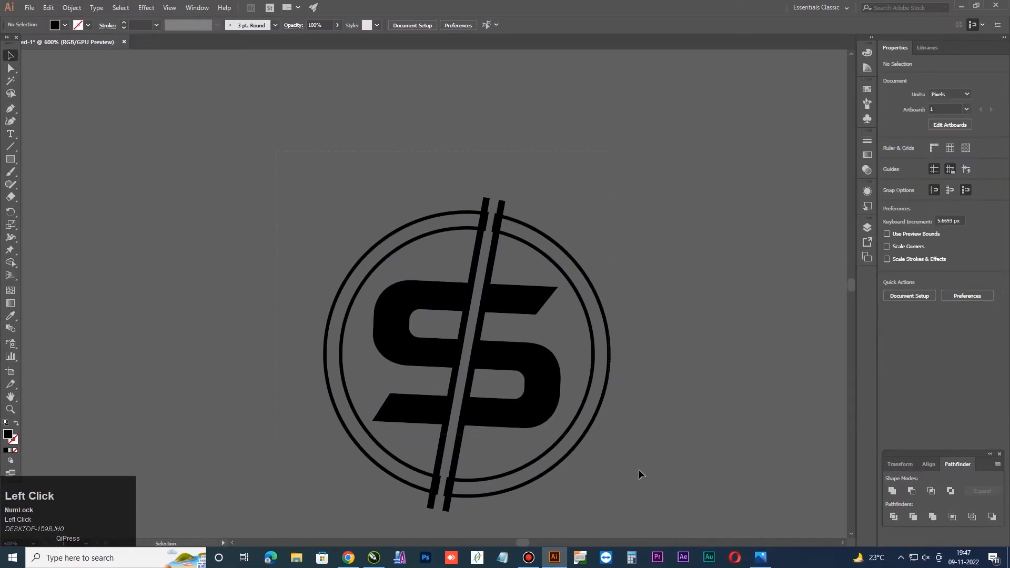
key(ctrl+a)
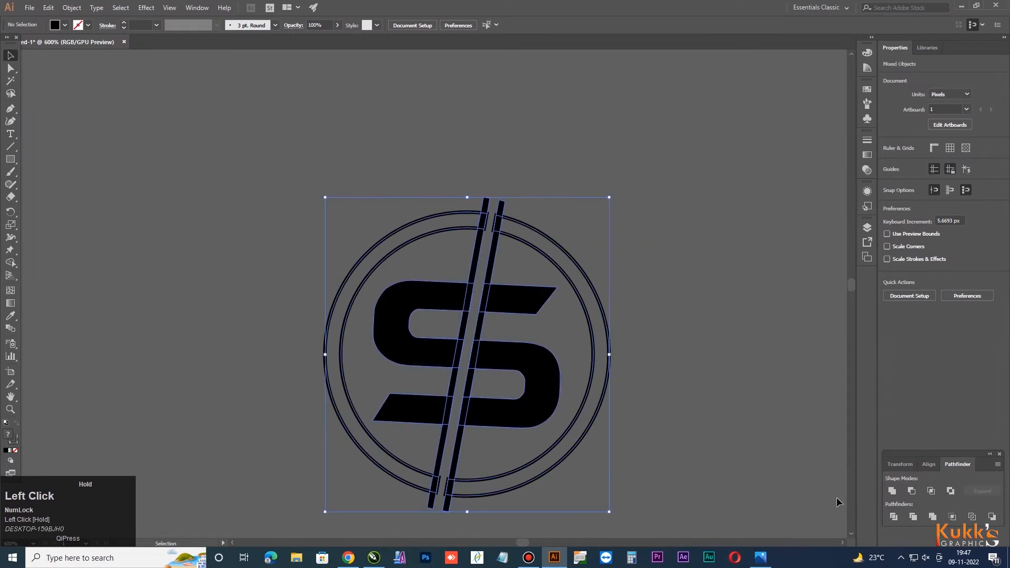
click(892, 491)
click(679, 324)
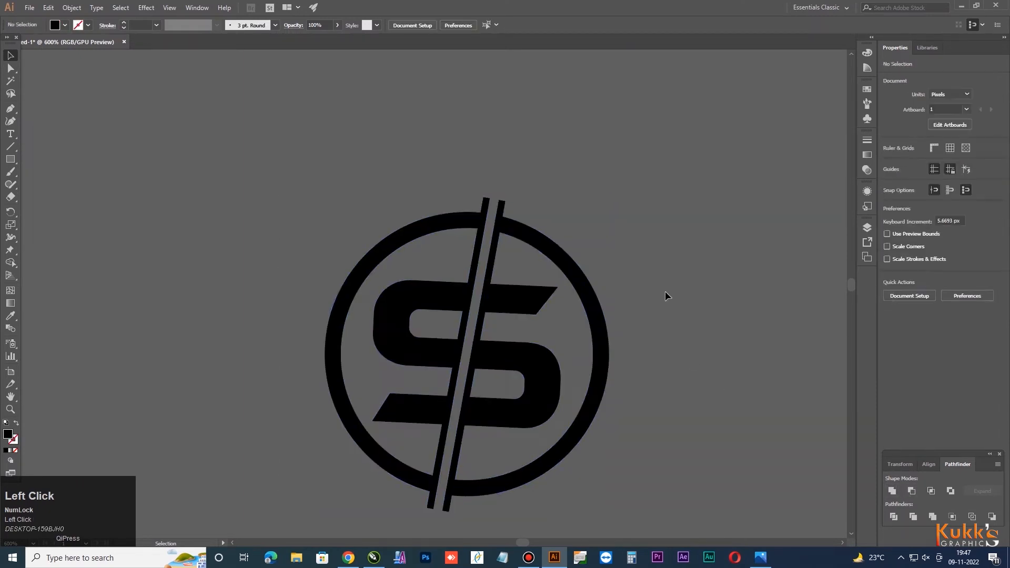
Step: Rotate the united logo clockwise by about 2.4°
click(509, 226)
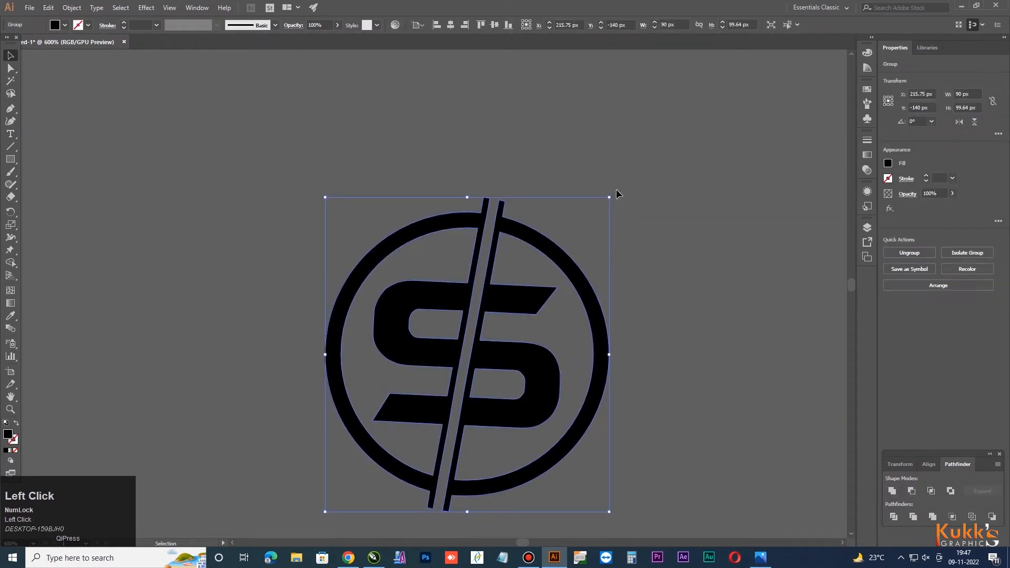
drag(613, 194, 619, 204)
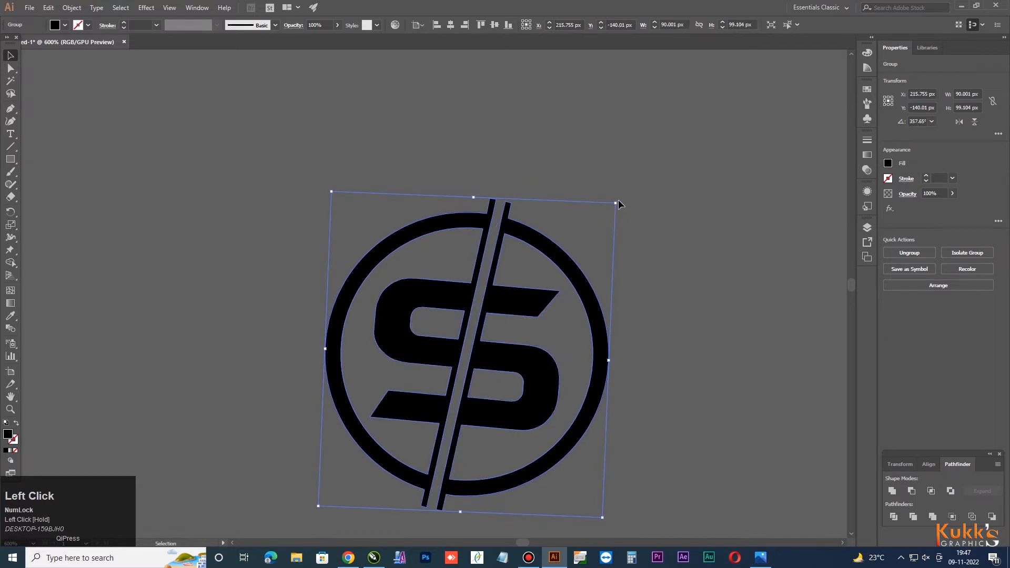
click(555, 209)
Step: Draw a solid black circle smaller than the ring beside the logo and centre it on the logo
scroll(439, 230, down, 2)
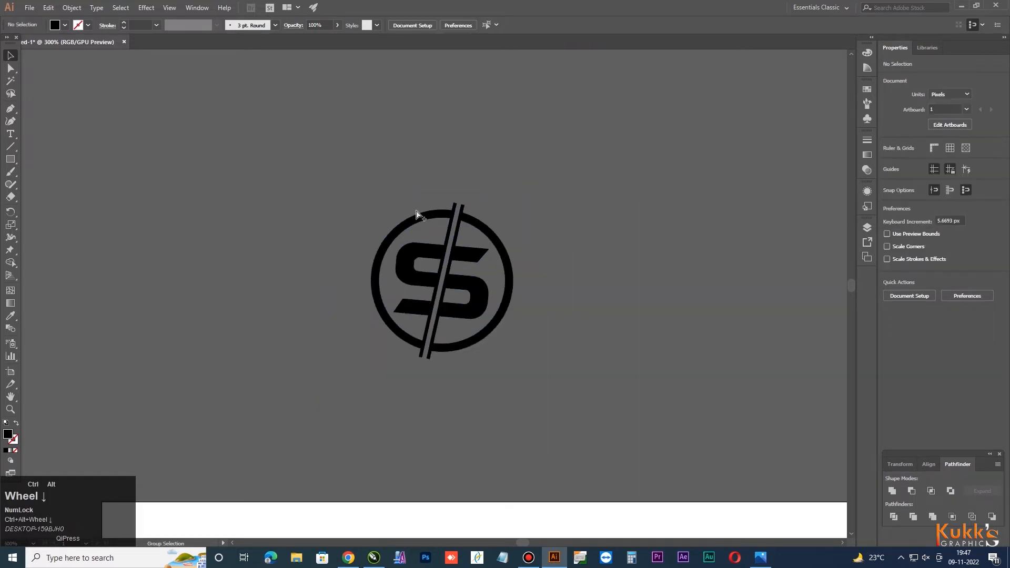
scroll(439, 230, up, 1)
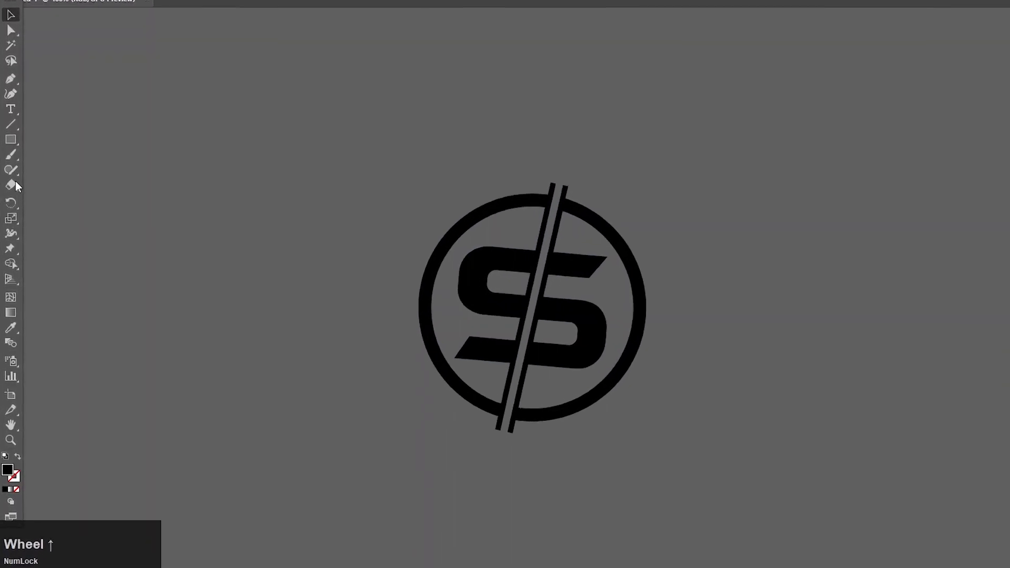
drag(11, 130, 79, 149)
click(494, 294)
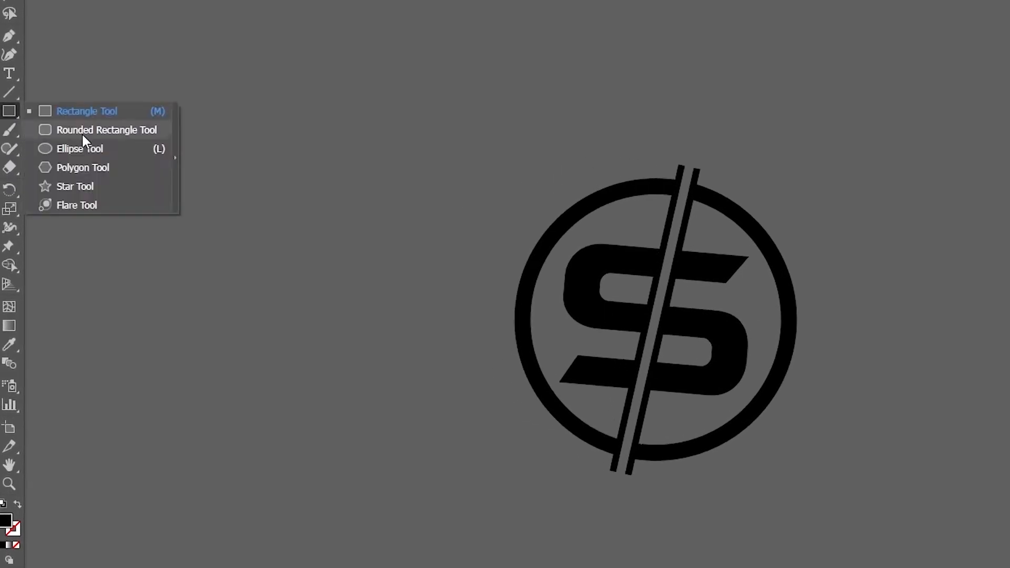
click(707, 316)
key(v)
shift+click(609, 268)
click(609, 269)
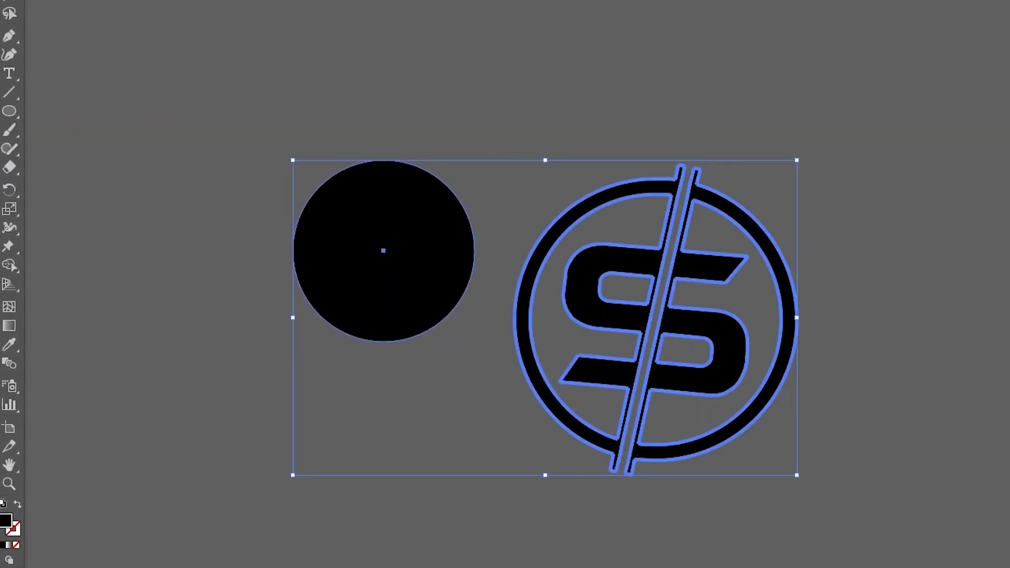
click(728, 272)
Step: Enlarge the centred circle to the ring's outer edge and swap its fill and stroke to leave only an outline
mouse_move(747, 229)
mouse_down()
mouse_move(839, 160)
mouse_move(826, 181)
mouse_up()
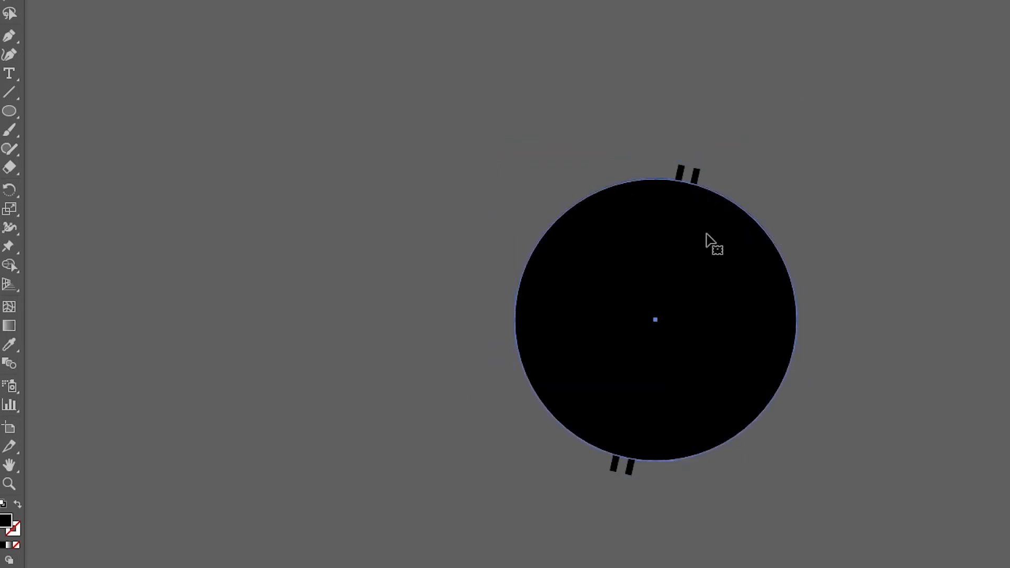
key(shift+x)
click(954, 320)
click(685, 185)
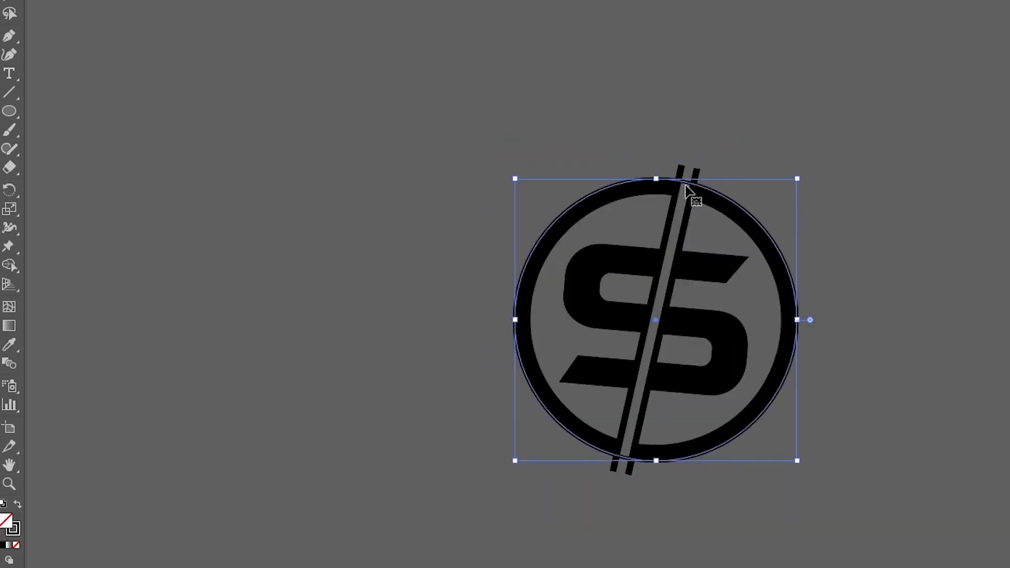
click(559, 119)
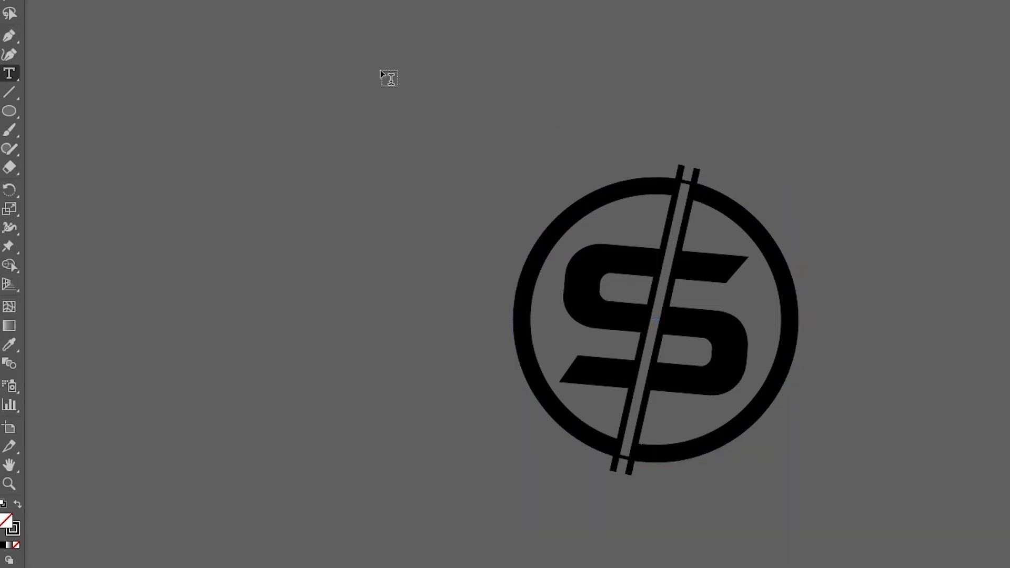
Step: Place path text reading "SS Mr1 Trick" around the outline circle with the Type on a Path tool
click(18, 79)
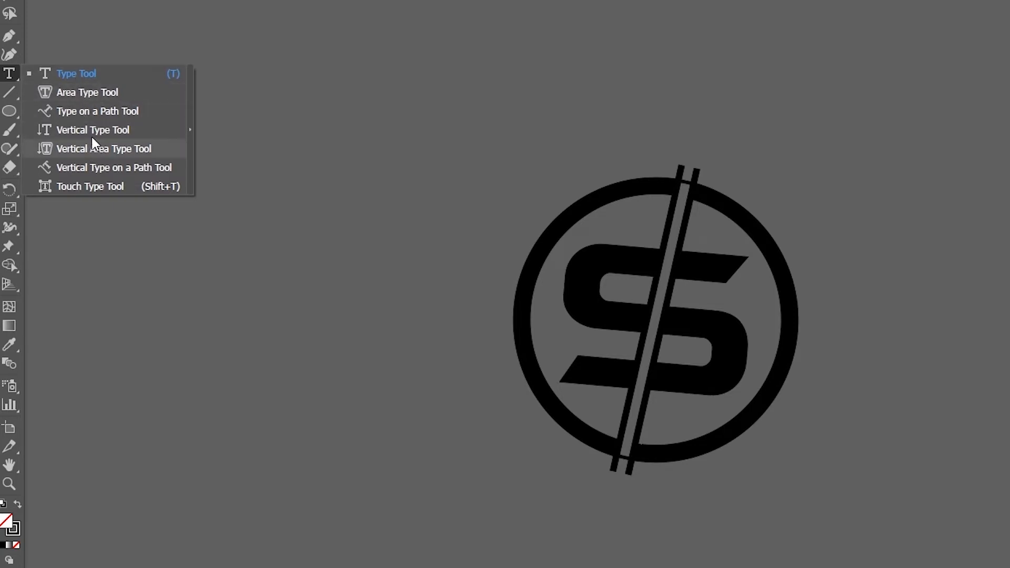
click(115, 112)
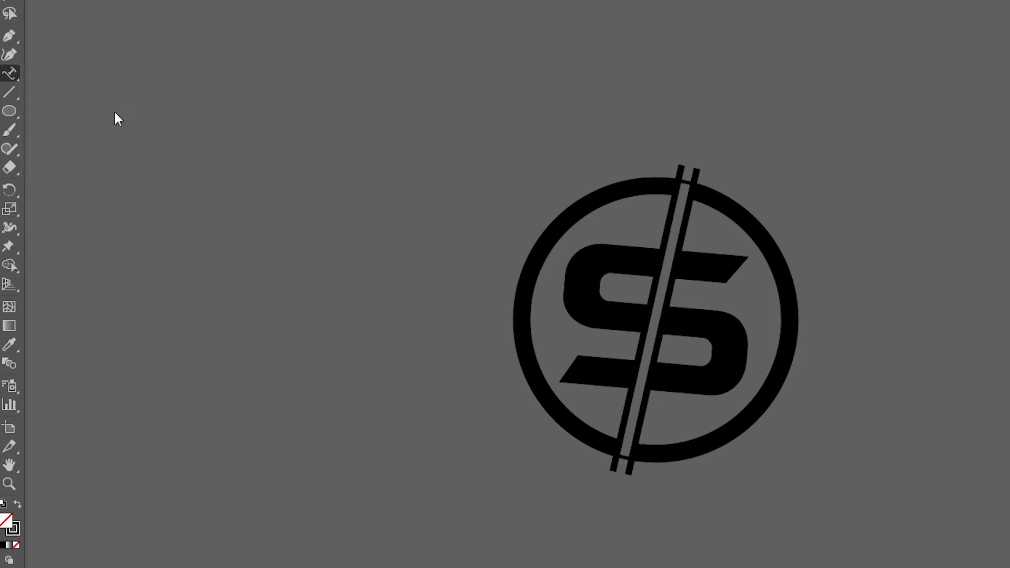
click(658, 176)
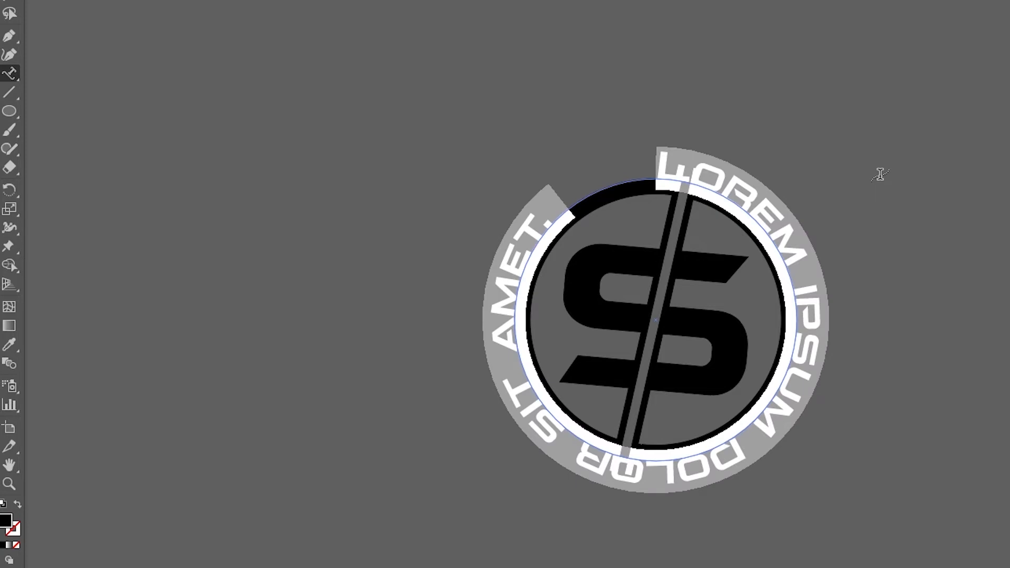
key(BackSpace)
text(S S  )
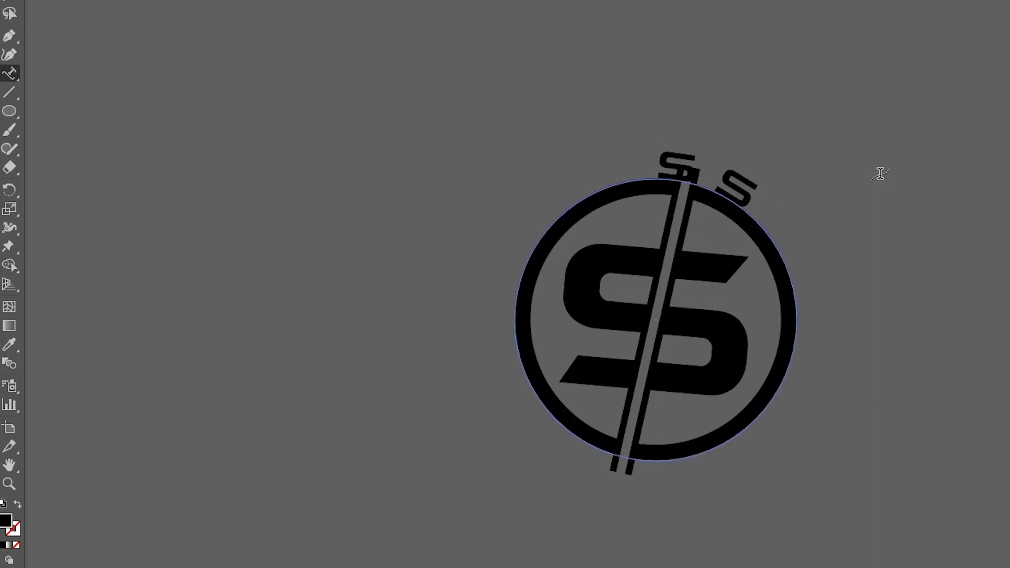
text(MR)
key(BackSpace)
text(R)
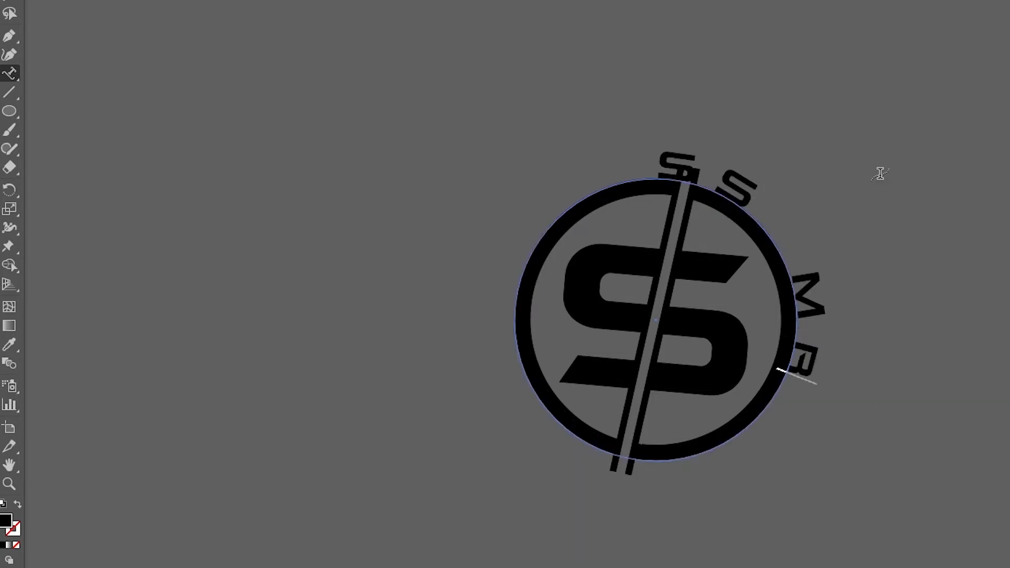
text( I T)
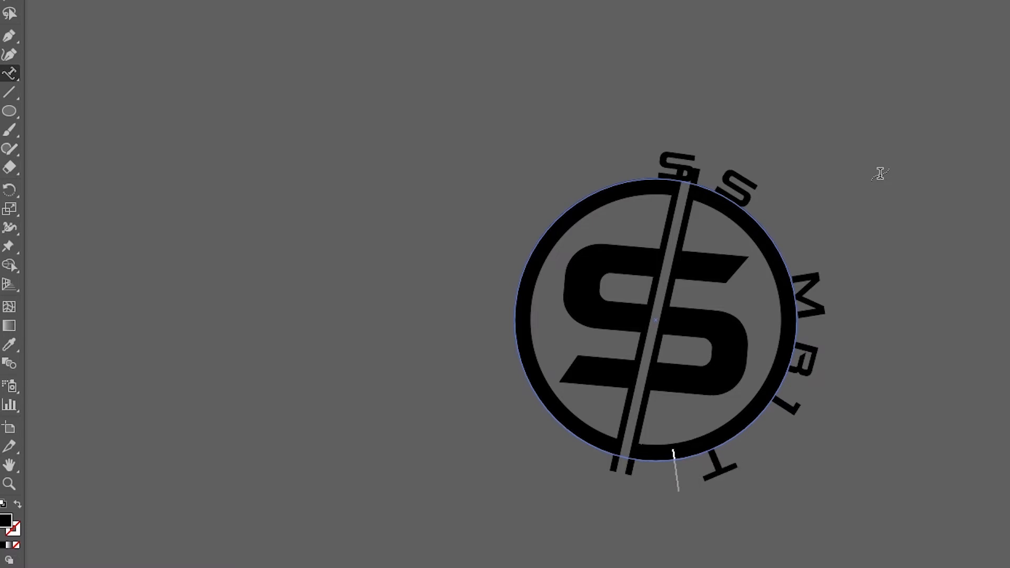
text( R I C K)
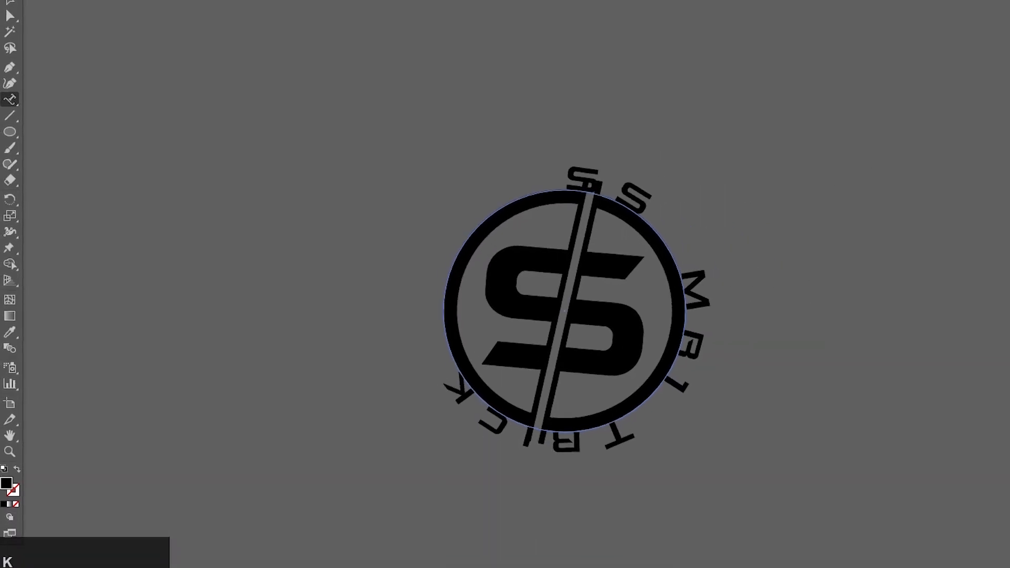
Step: Select the circular text and change its font to Geometr415 Blk BT Black
click(9, 2)
click(547, 46)
click(588, 174)
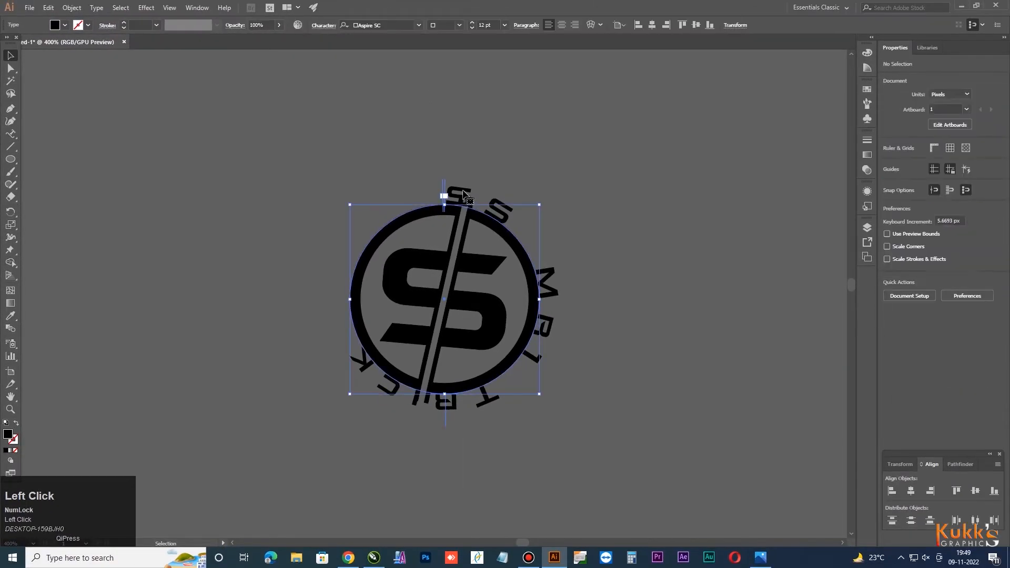
click(420, 26)
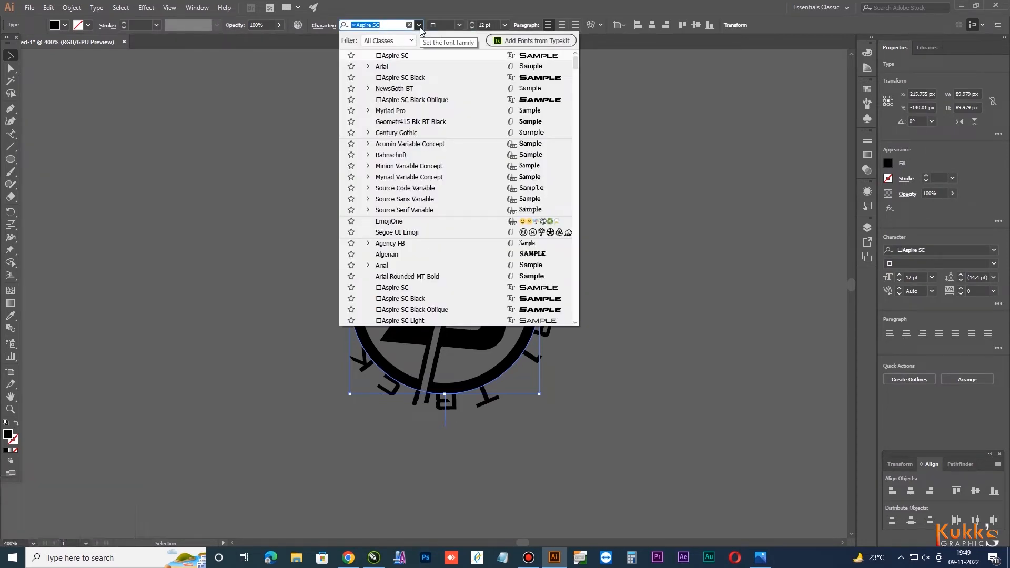
click(429, 122)
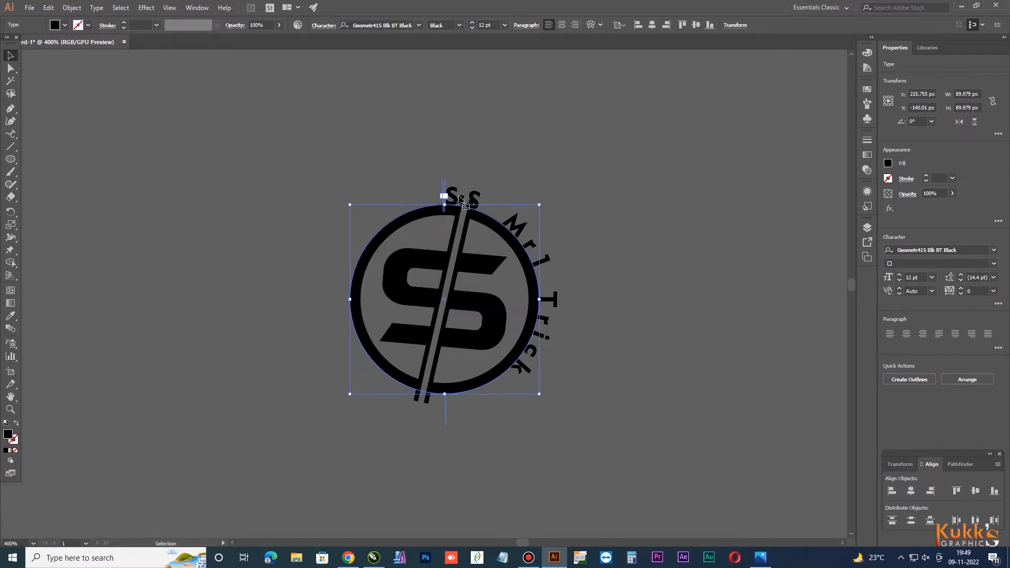
Step: Move the path text's start and end brackets so the lettering begins at the ring's lower left and may run over the top to its lower right
click(11, 69)
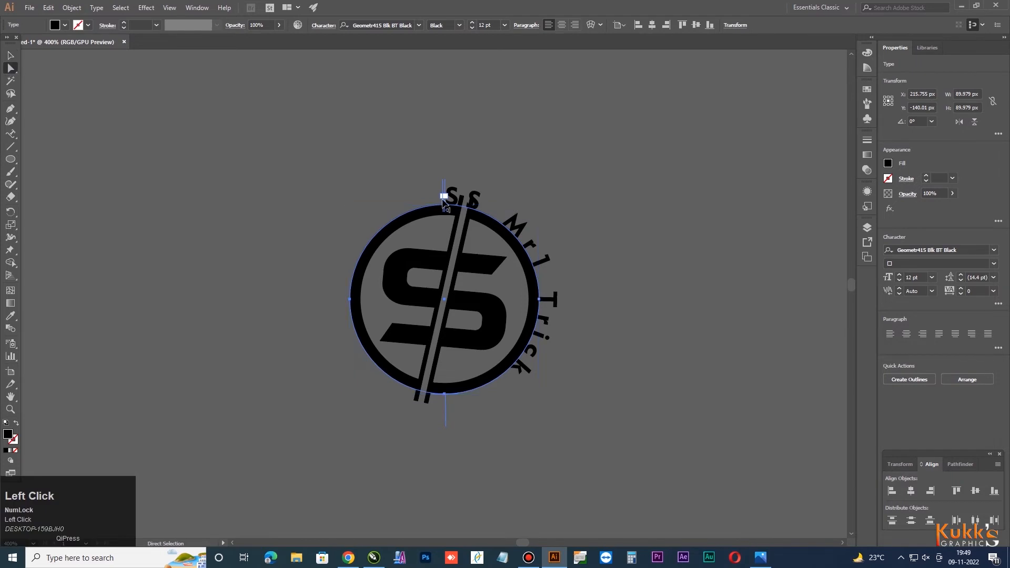
scroll(444, 202, up, 2)
drag(438, 168, 292, 294)
drag(360, 510, 532, 499)
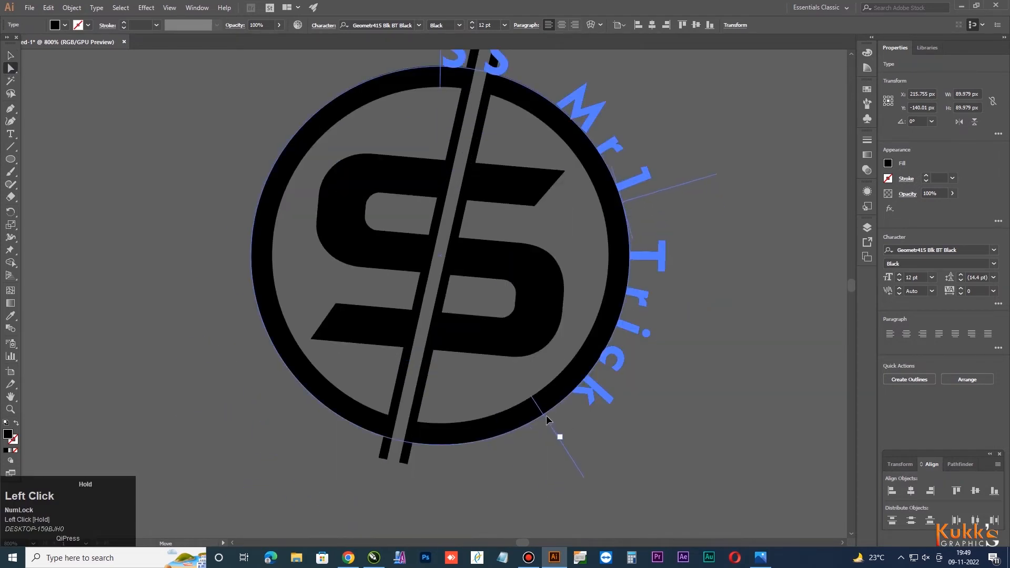
drag(561, 405, 551, 417)
scroll(502, 313, down, 2)
scroll(470, 201, up, 2)
drag(473, 144, 340, 483)
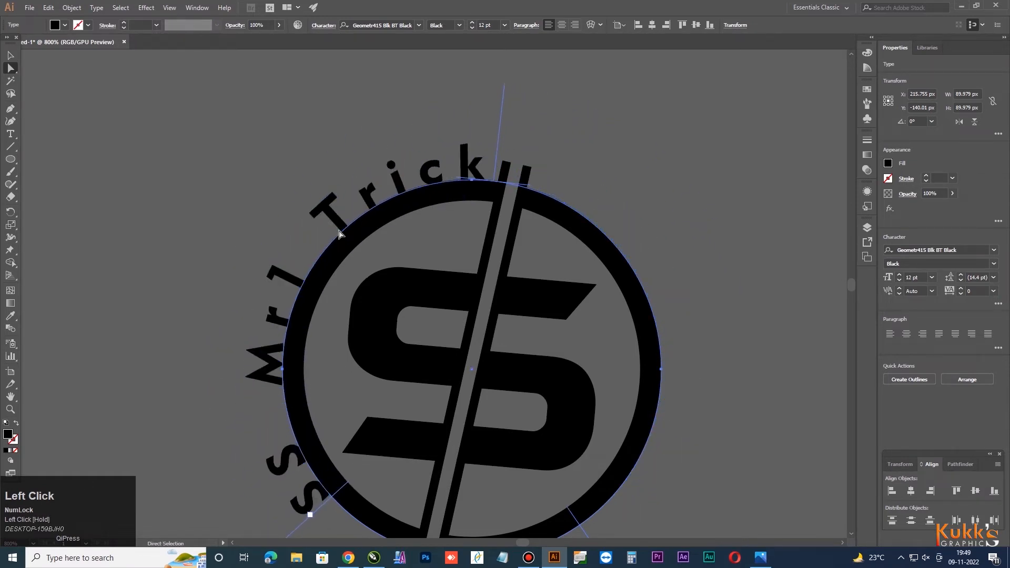
scroll(391, 176, down, 1)
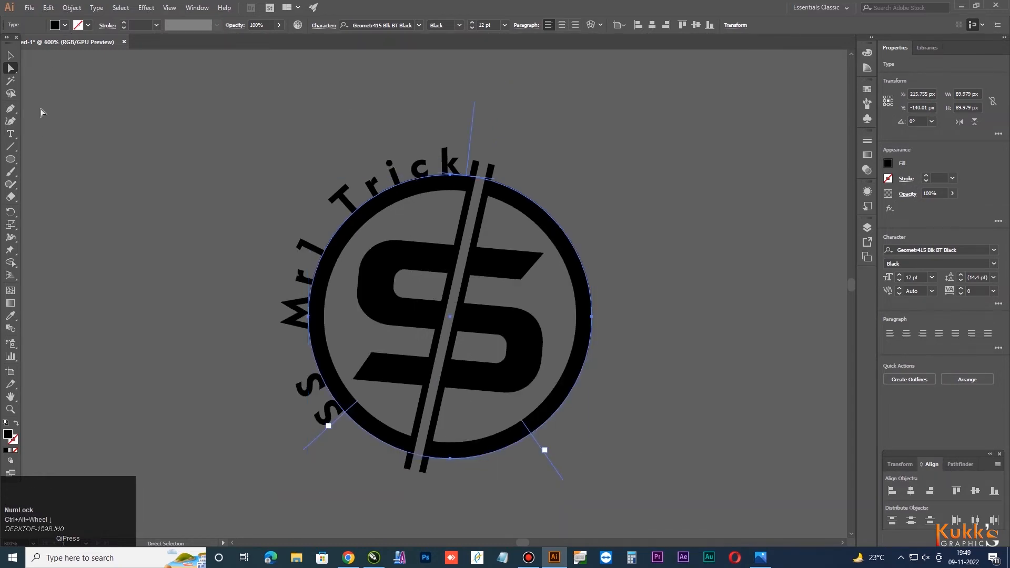
Step: Set the circular text's tracking to 350 in the Character settings
click(193, 7)
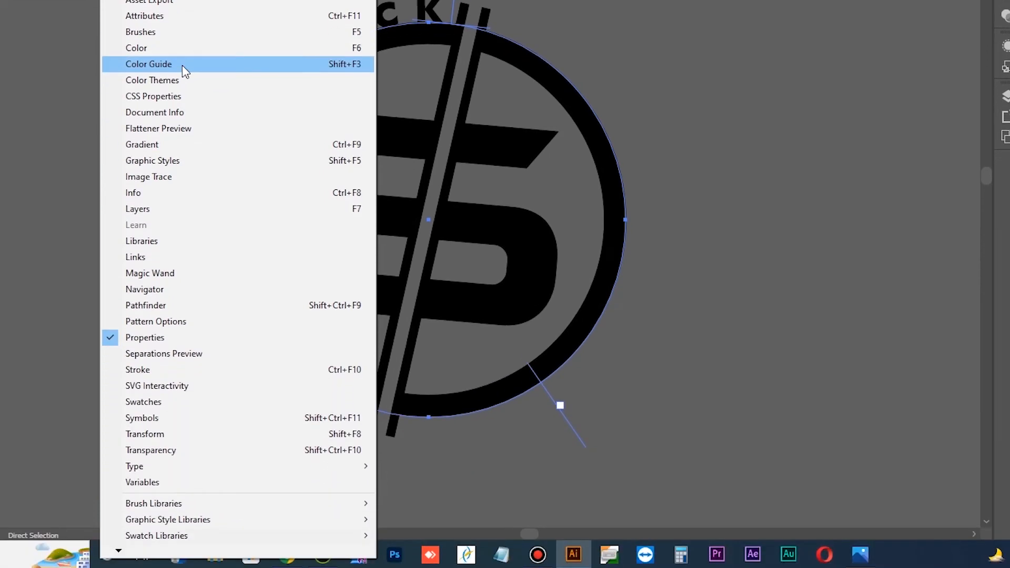
mouse_move(146, 468)
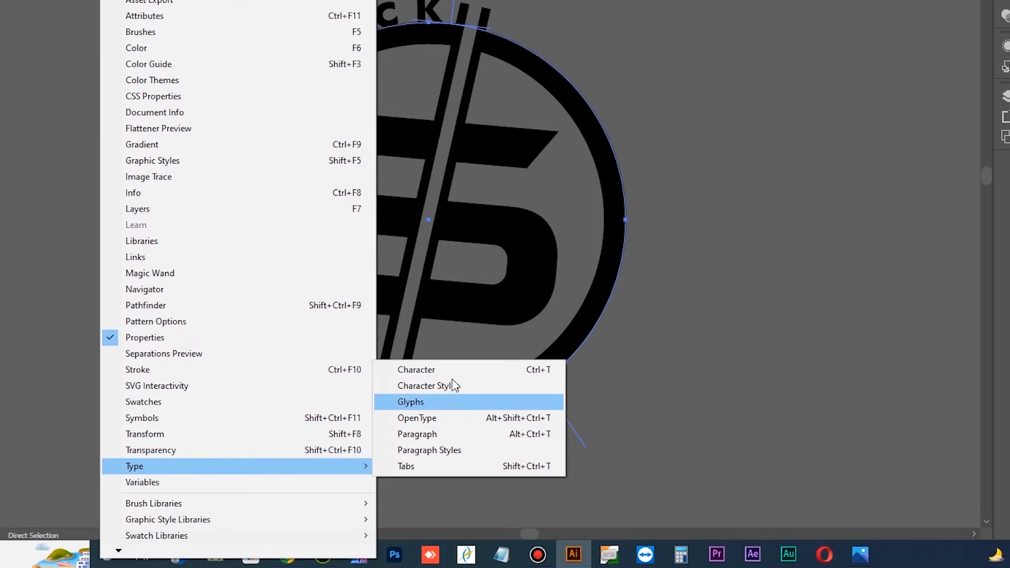
click(416, 370)
click(473, 118)
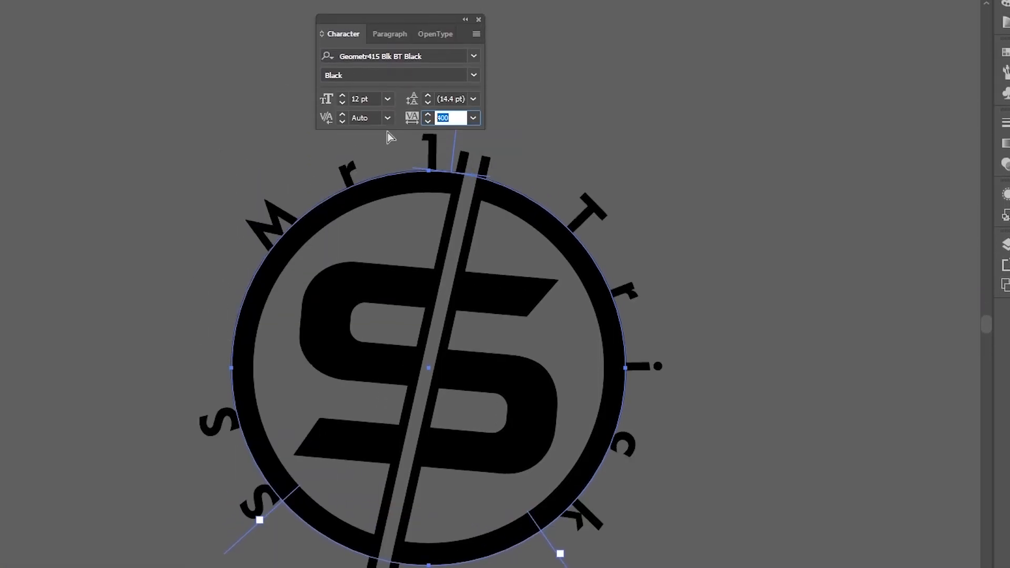
text(350)
key(Return)
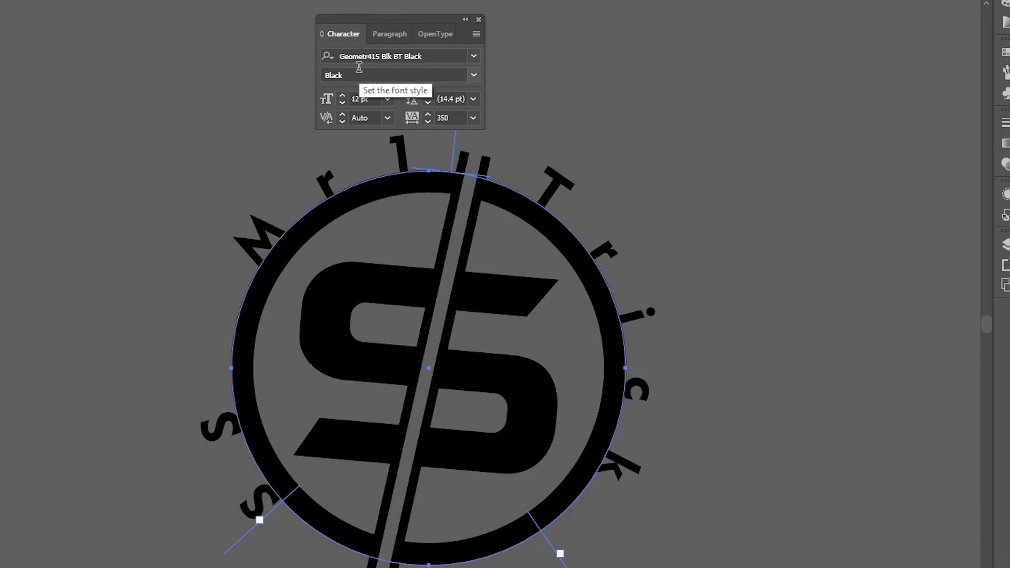
click(479, 20)
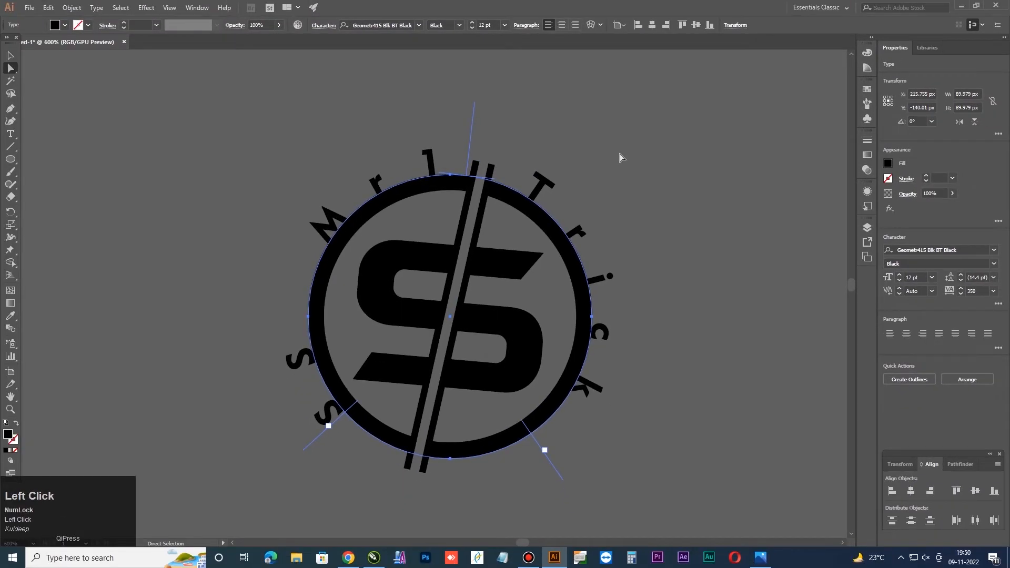
Step: Delete the extra space after "SS" in the circular text
click(622, 161)
double_click(307, 351)
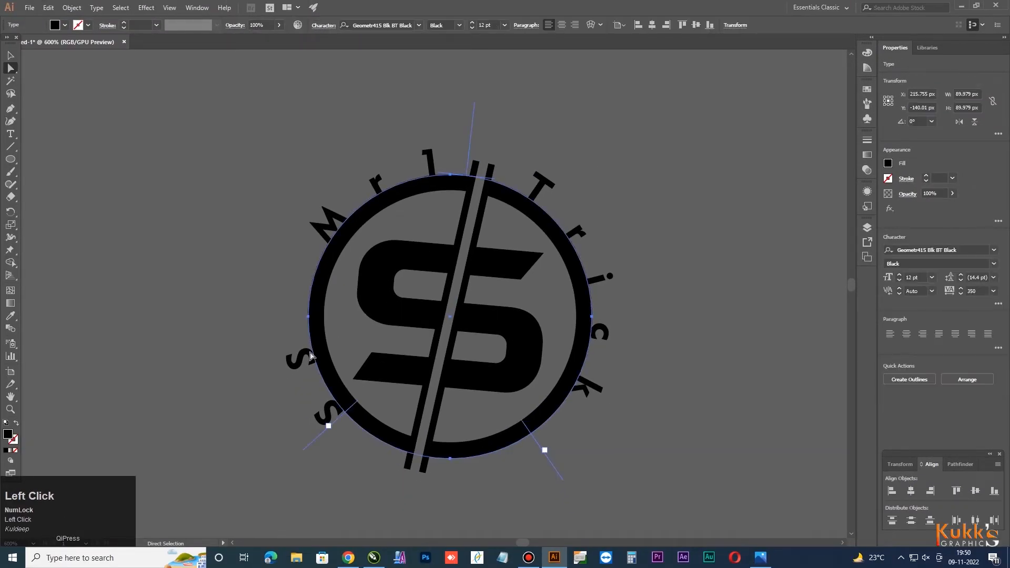
key(Right)
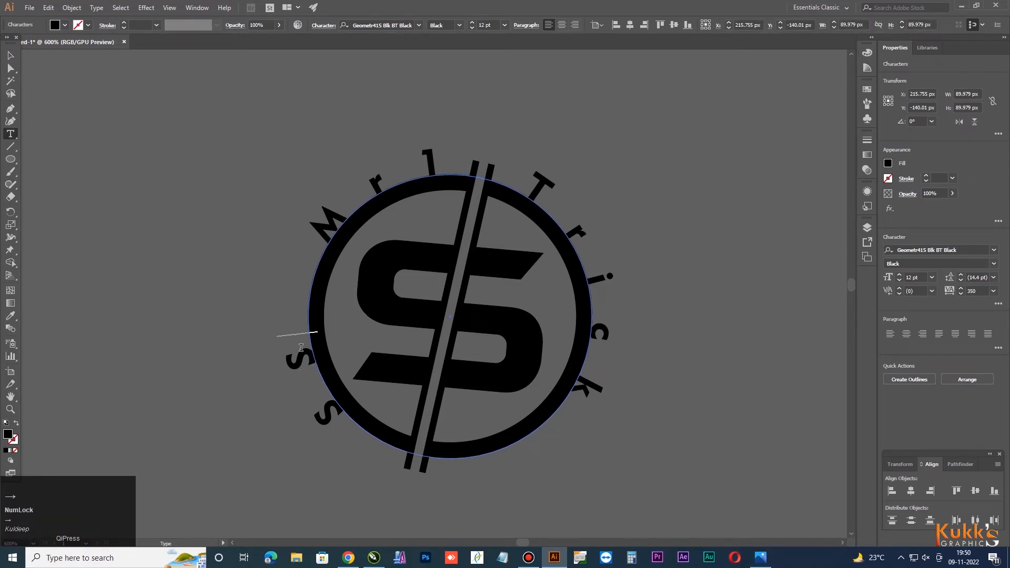
key(BackSpace)
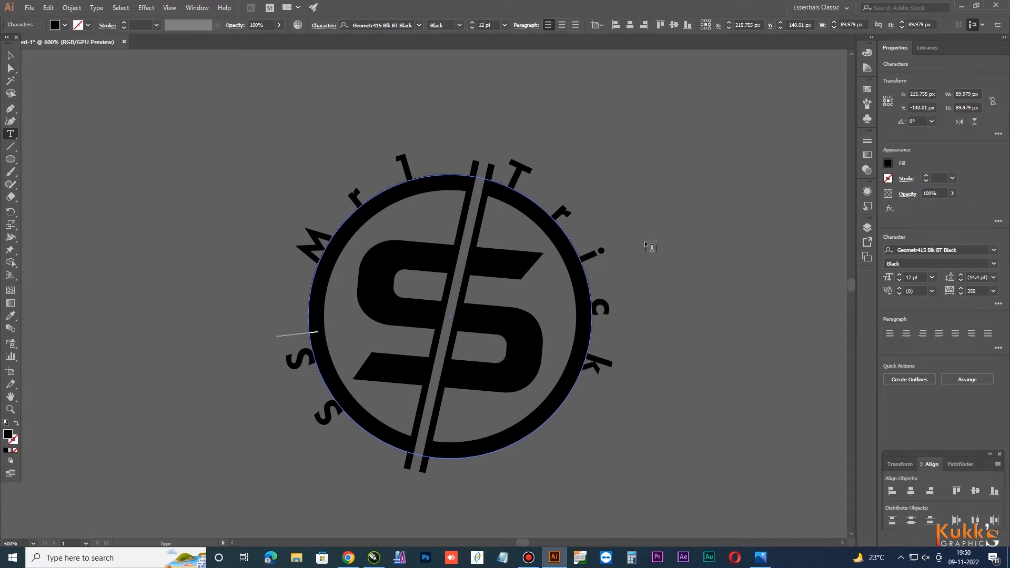
Step: Rotate the circular text clockwise by about 11° around the logo and deselect it
click(9, 55)
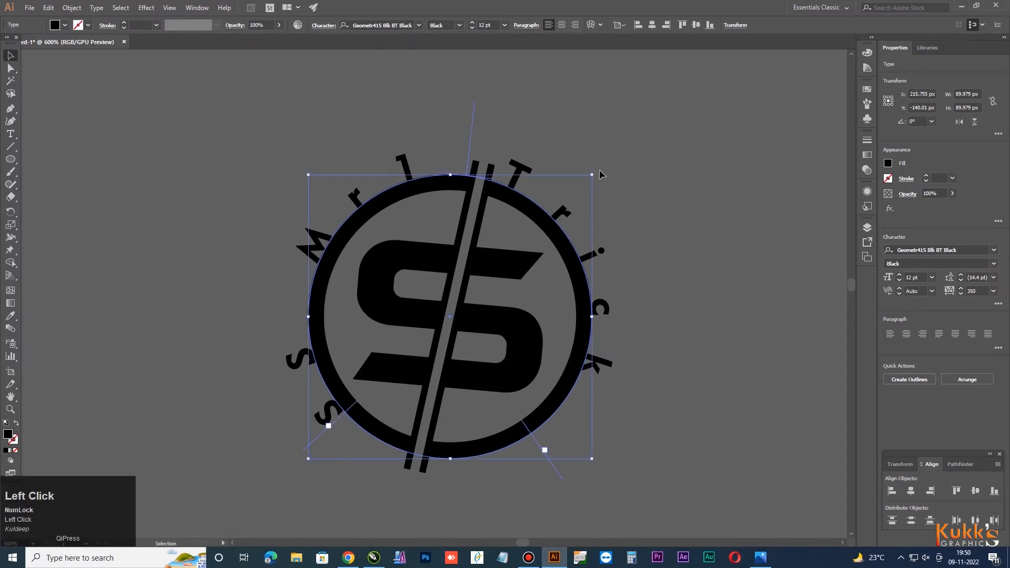
drag(598, 173, 614, 213)
click(642, 216)
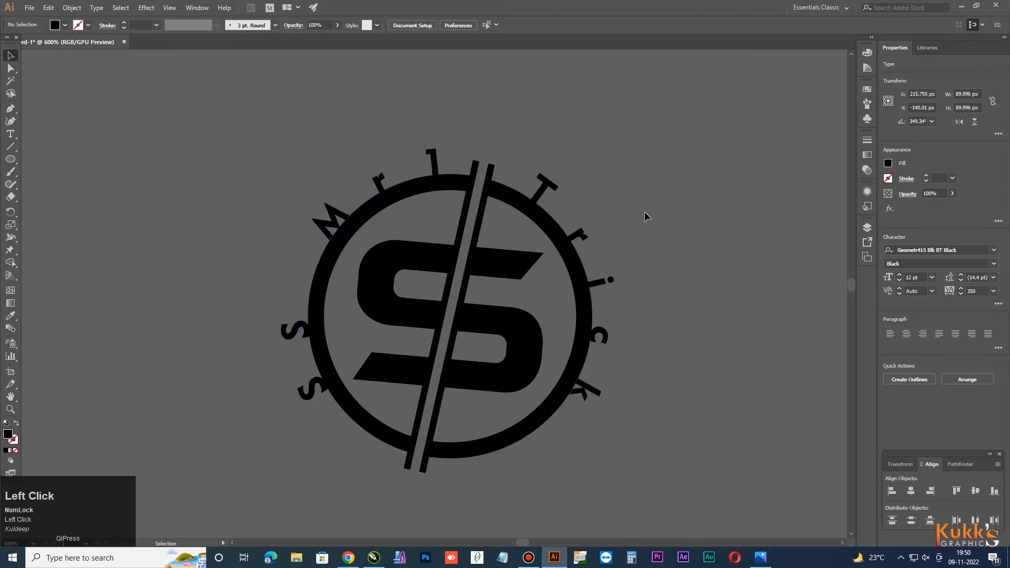
Step: Draw a 120 px black circle and centre it horizontally and vertically on the logo
scroll(452, 258, down, 2)
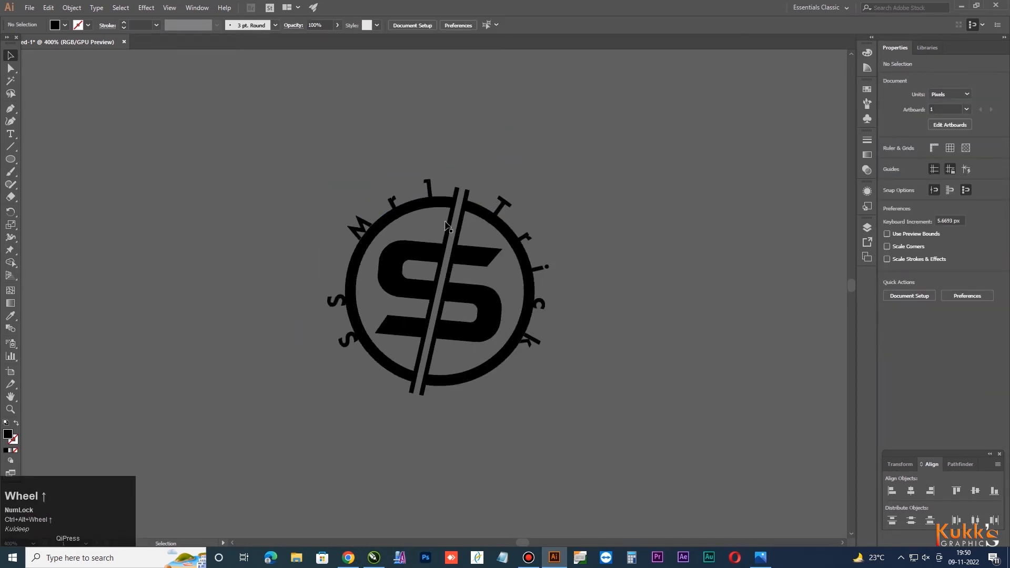
key(l)
drag(402, 483, 459, 522)
click(11, 55)
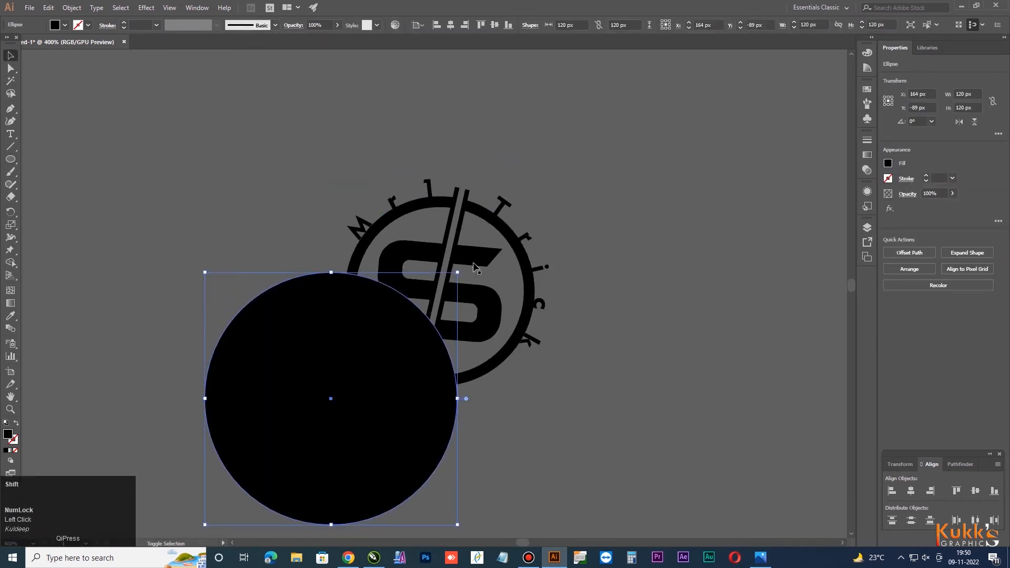
shift+click(473, 261)
click(473, 261)
click(911, 491)
click(976, 491)
click(626, 200)
click(512, 197)
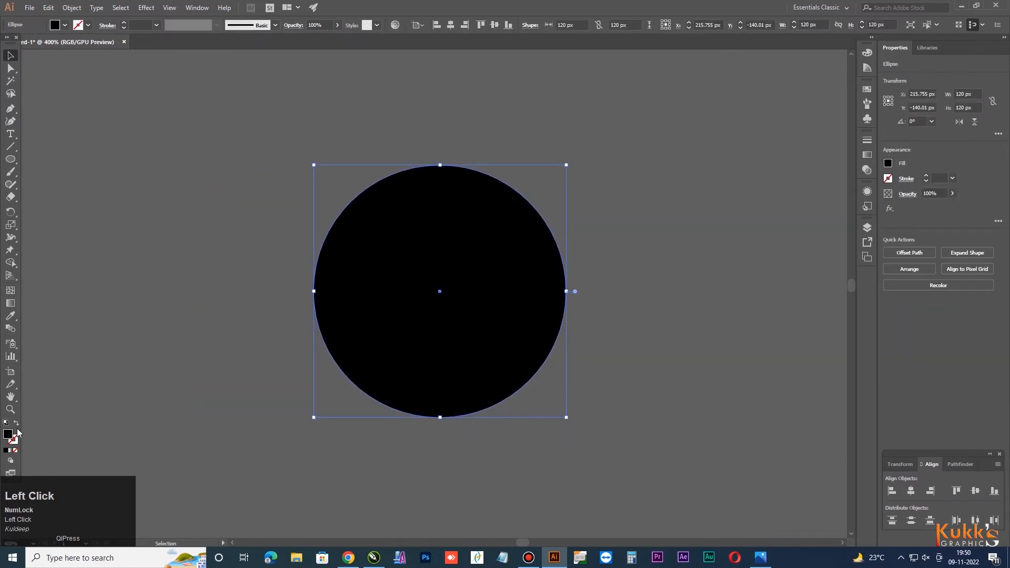
Step: Swap the large circle's fill and stroke and shrink it from its centre to about 115.5 px
click(16, 422)
drag(566, 165, 564, 168)
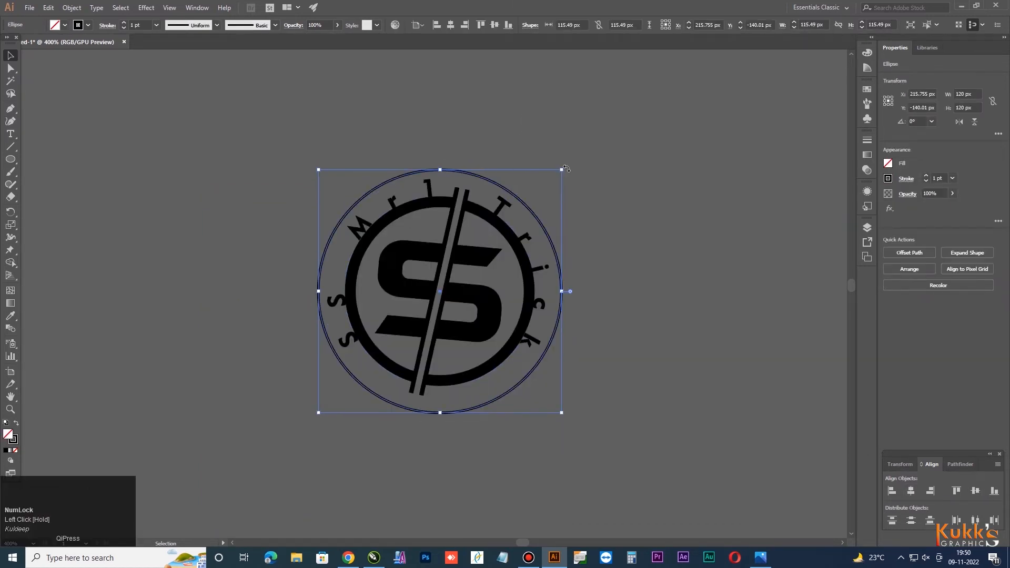
click(568, 169)
click(511, 192)
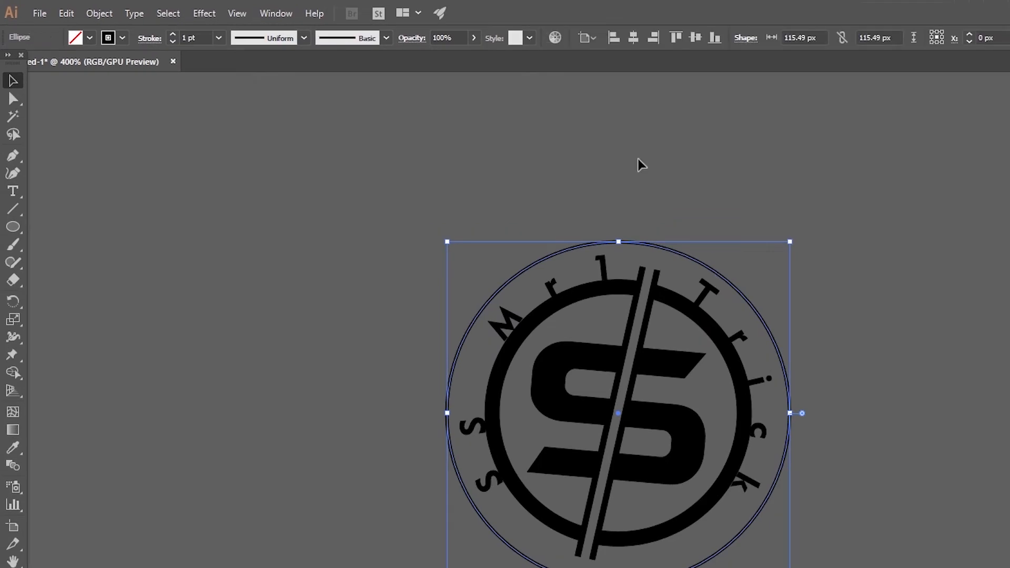
Step: Copy the outline circle, paste it in place and enlarge the copy from its centre to about 137 px
click(66, 13)
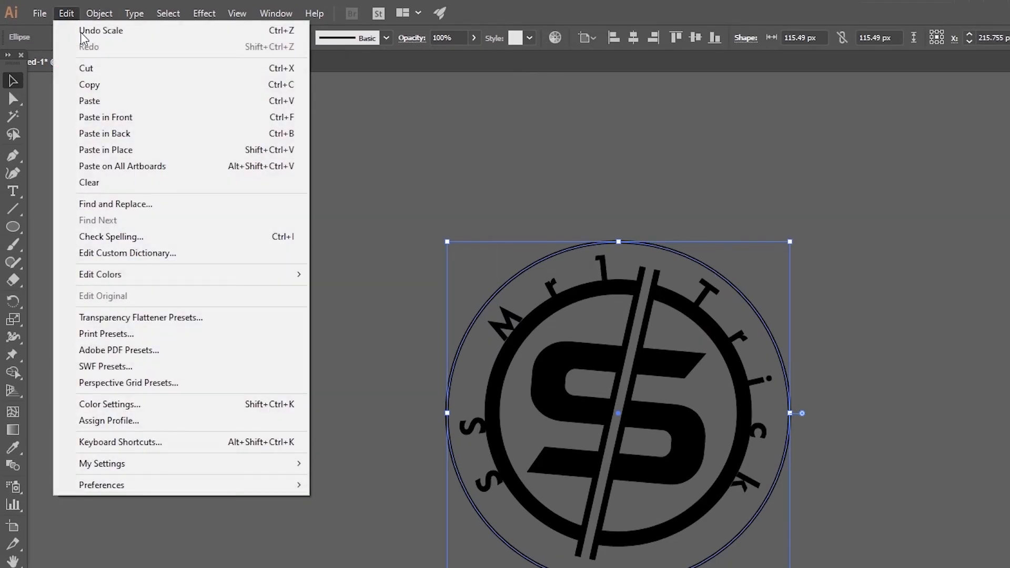
click(93, 86)
click(66, 13)
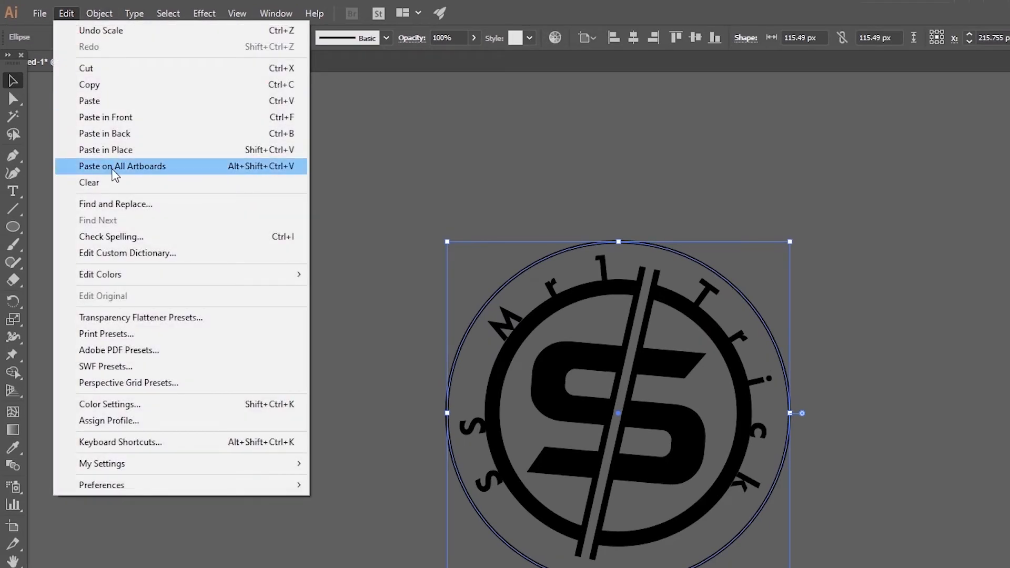
click(84, 151)
drag(785, 243, 798, 236)
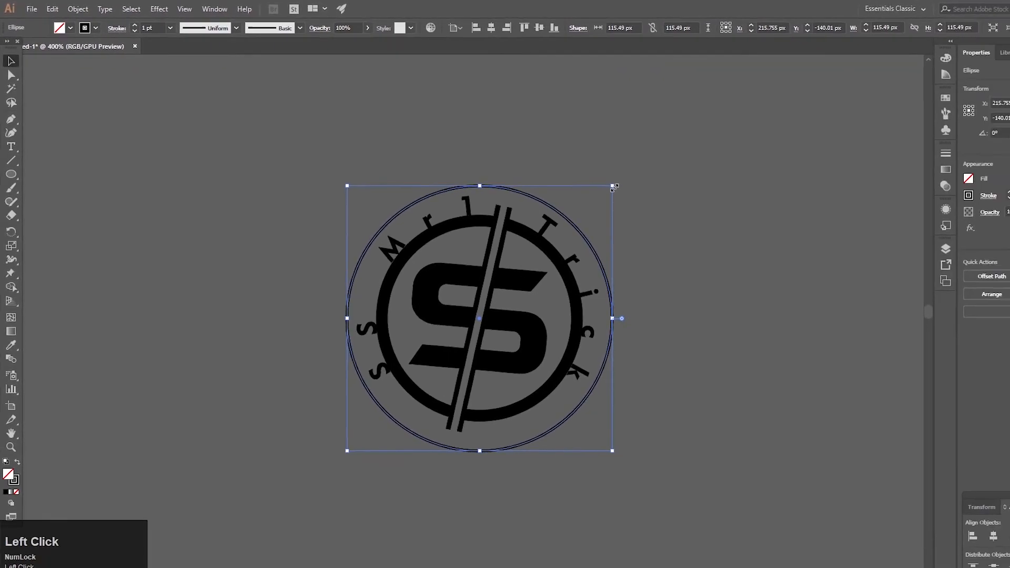
drag(579, 155, 587, 148)
click(532, 133)
click(468, 151)
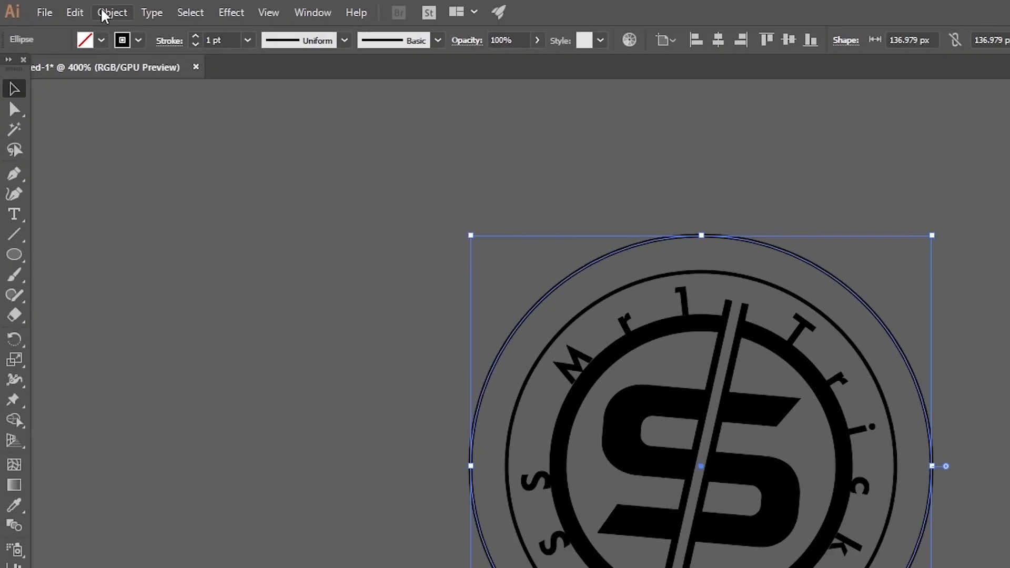
Step: Offset the outermost circle's path by 5 px with Miter joins to add a larger concentric circle
click(65, 8)
mouse_move(181, 398)
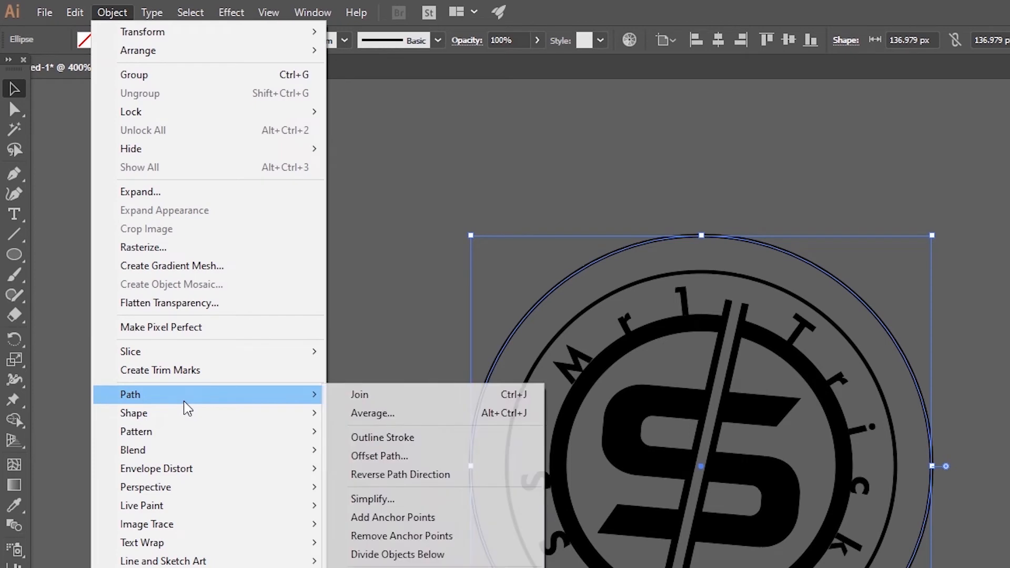
click(401, 456)
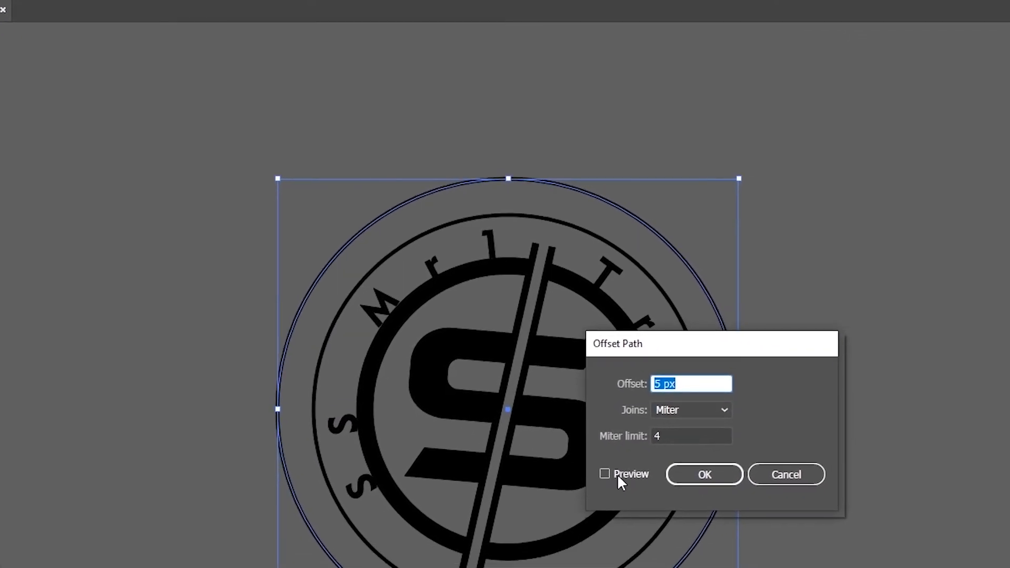
click(605, 474)
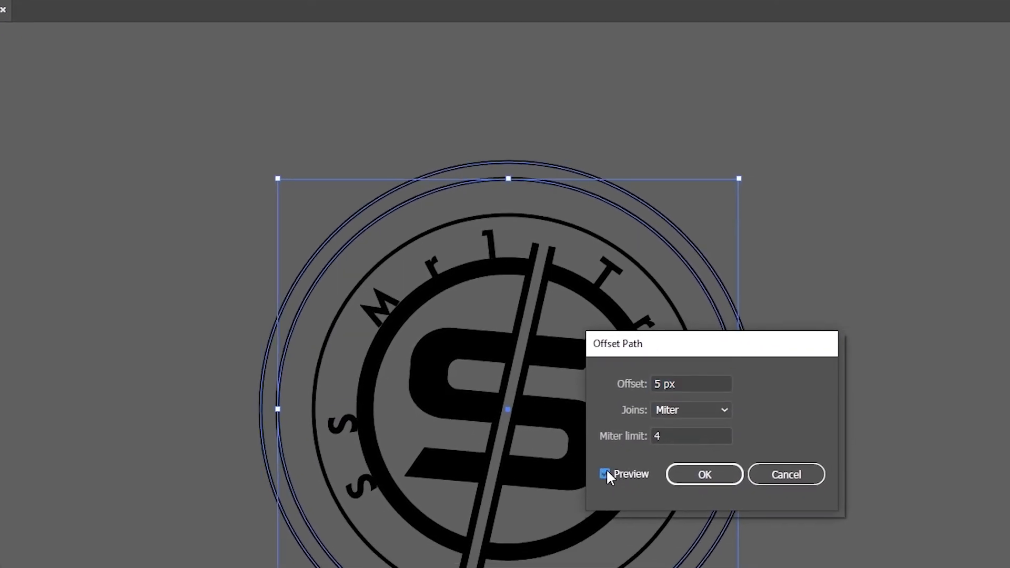
click(712, 474)
click(869, 369)
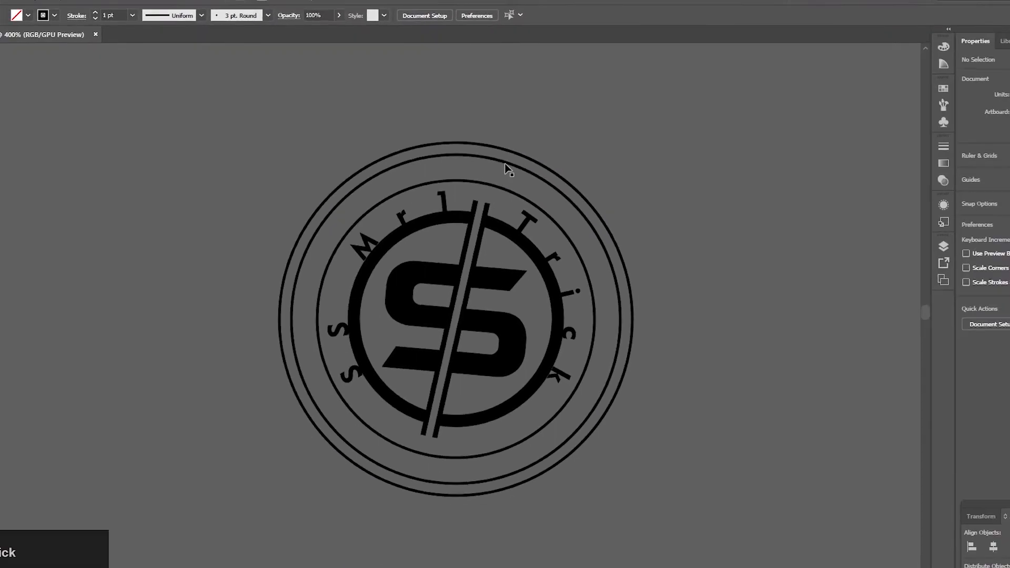
Step: Combine the two outermost circles with the Exclude shape mode and fill the ring between them solid black
shift+click(577, 176)
shift+click(483, 147)
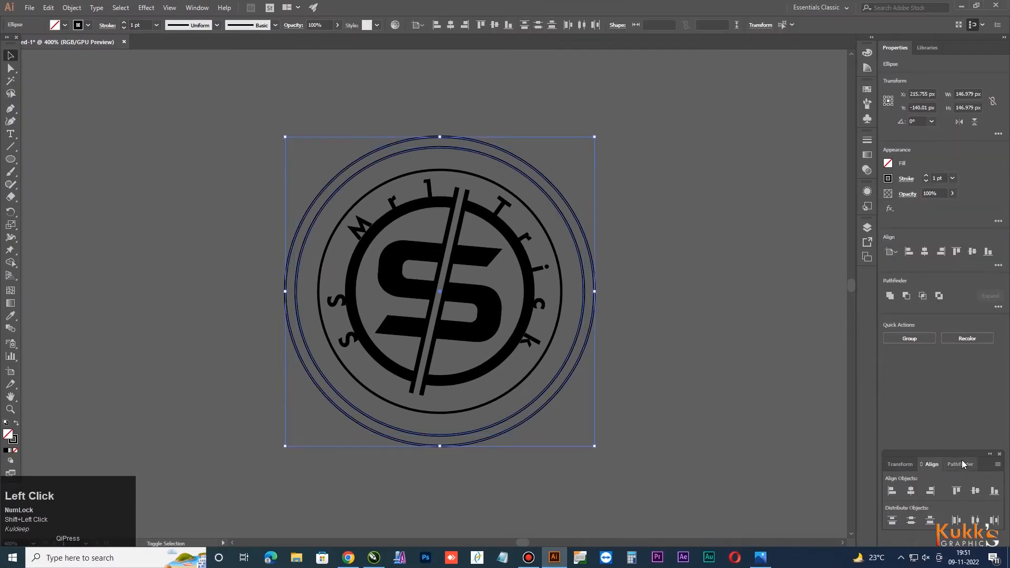
click(950, 491)
click(712, 324)
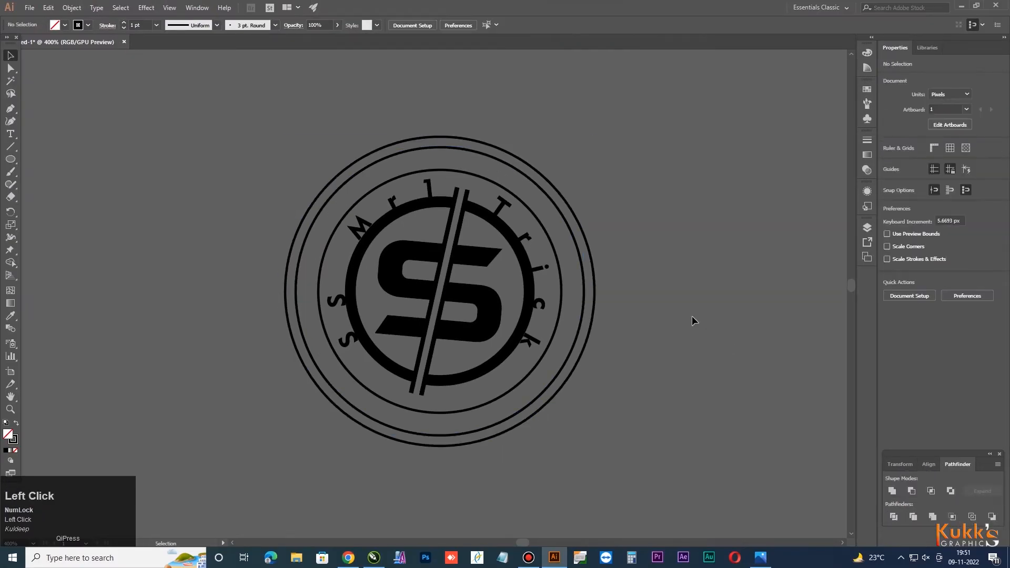
click(482, 148)
key(ctrl+0)
click(349, 232)
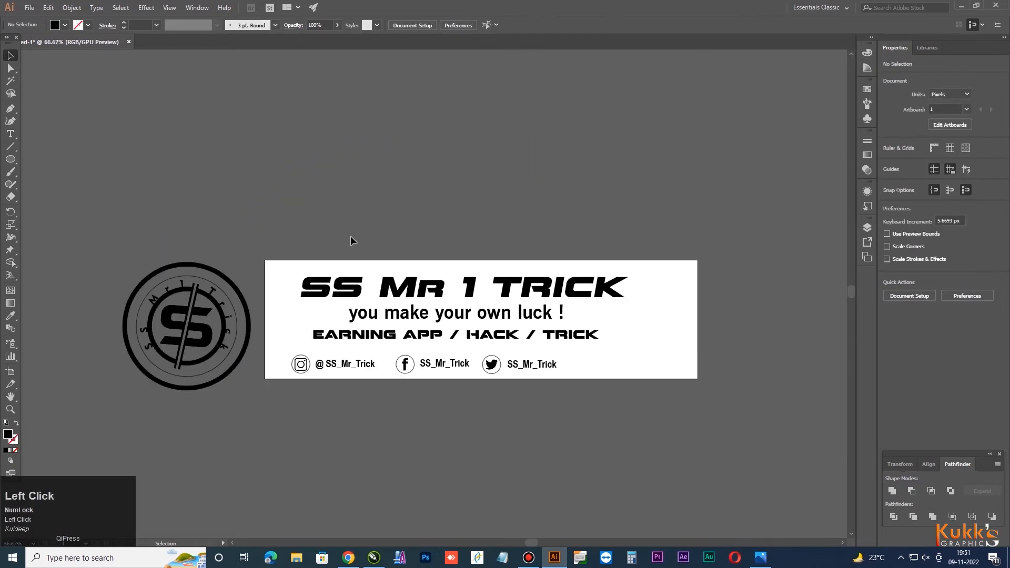
Step: Shift all the banner text right and place the round logo, scaled down, on the banner's left end
drag(257, 242, 693, 425)
drag(463, 288, 537, 289)
drag(105, 240, 295, 408)
drag(186, 327, 338, 326)
drag(403, 390, 382, 371)
click(352, 391)
Step: Scale the "SS Mr 1 TRICK" headline down to about 842 px wide so it fits beside the logo
click(342, 287)
click(707, 331)
scroll(702, 331, up, 2)
click(269, 253)
scroll(471, 245, down, 1)
click(682, 411)
Step: Move the tagline "you make your own luck !" down, align its right edge with the headline's and make it smaller
drag(514, 264, 518, 281)
shift+click(518, 244)
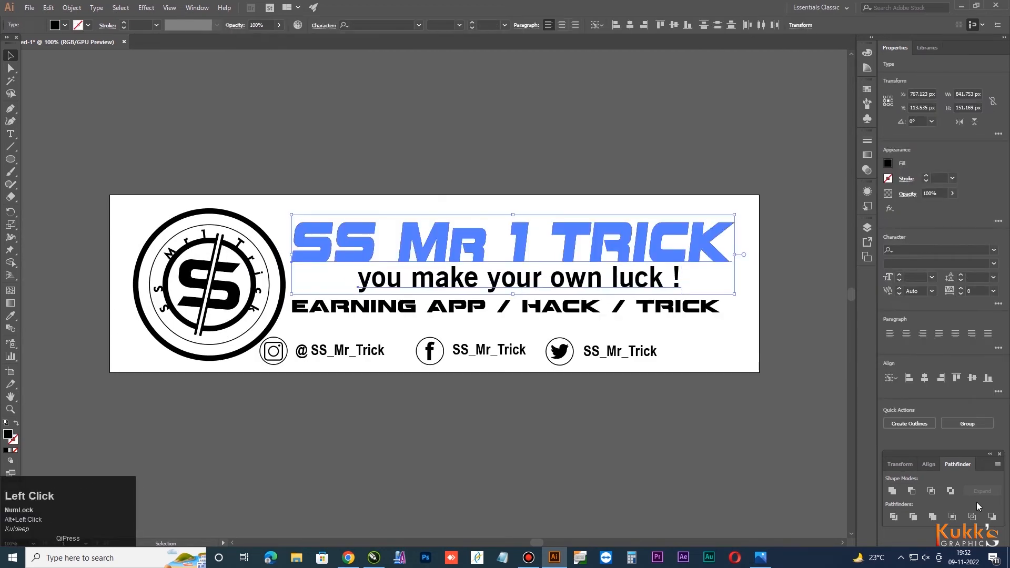
click(928, 465)
click(930, 491)
click(800, 326)
click(684, 278)
drag(409, 262, 441, 269)
Step: Nudge the "EARNING APP / HACK / TRICK" line down and centre it horizontally with the headline
drag(453, 308, 452, 309)
shift+click(574, 250)
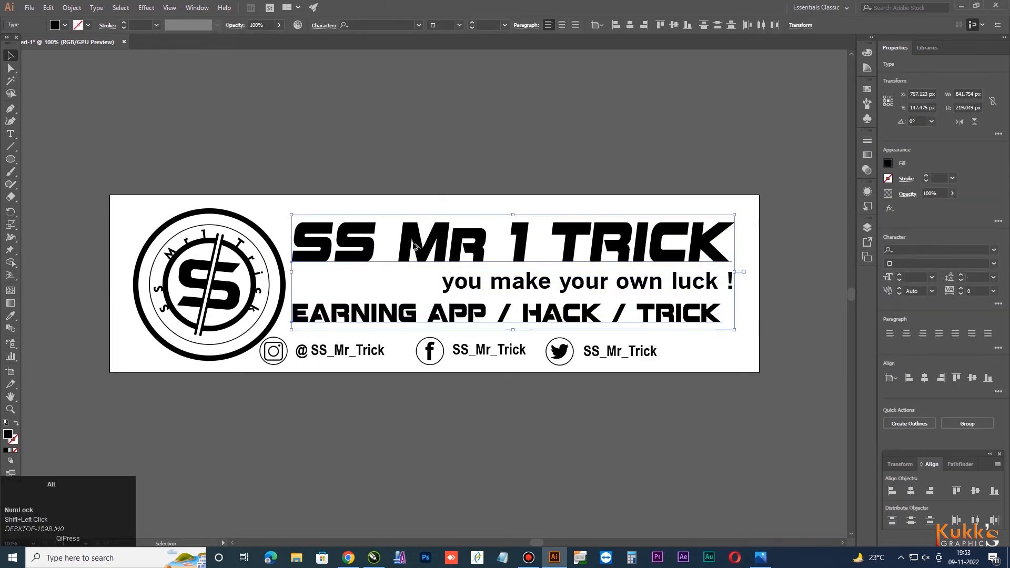
click(911, 490)
click(605, 451)
Step: Draw a horizontal line 828 px long below the "EARNING APP / HACK / TRICK" text with a 3 pt stroke
click(11, 147)
drag(293, 332, 728, 333)
click(10, 55)
click(953, 178)
click(973, 254)
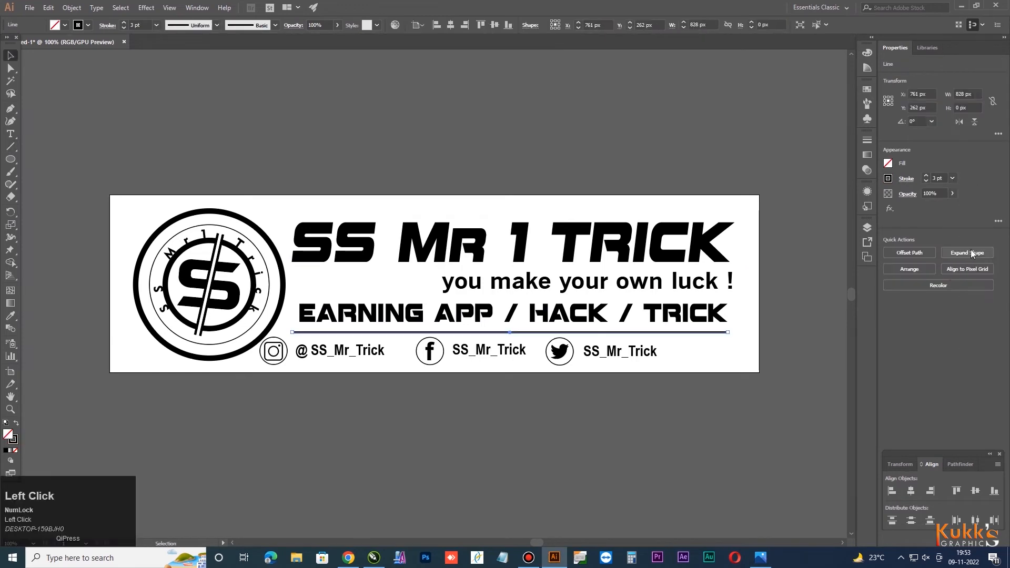
Step: Move the Instagram icon and its handle right, clear of the logo and under the divider line's left end
scroll(311, 381, up, 2)
drag(311, 381, 204, 301)
click(265, 382)
click(253, 332)
shift+click(286, 324)
drag(282, 325, 373, 326)
scroll(373, 325, down, 3)
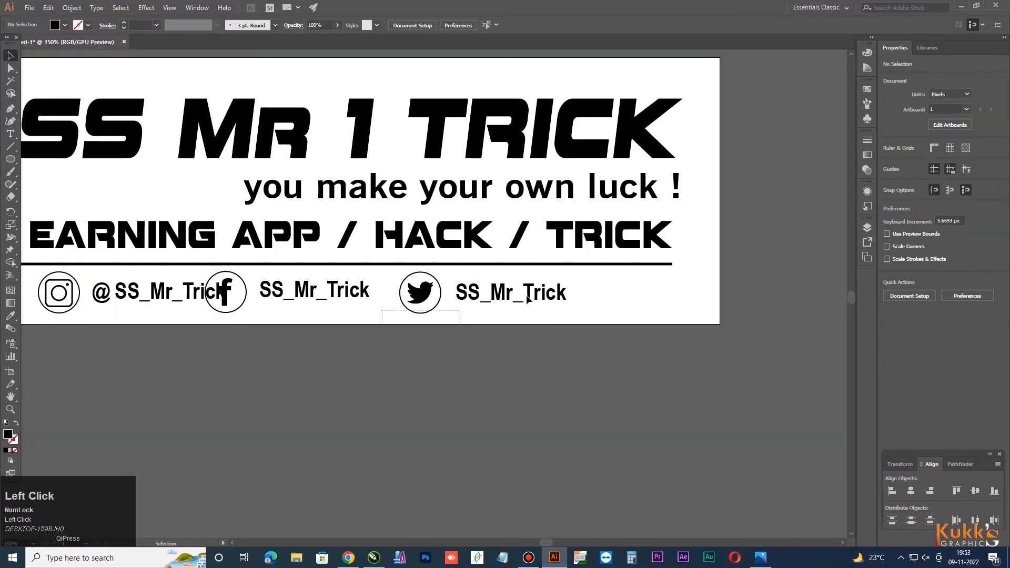
Step: Spread the Facebook and Twitter entries evenly along the row, then group the social handles and centre them under the divider line
scroll(408, 338, up, 2)
click(295, 288)
click(316, 305)
shift+click(656, 305)
click(375, 302)
shift+click(463, 303)
key(ctrl+g)
shift+click(504, 277)
click(911, 491)
click(408, 358)
scroll(408, 361, down, 1)
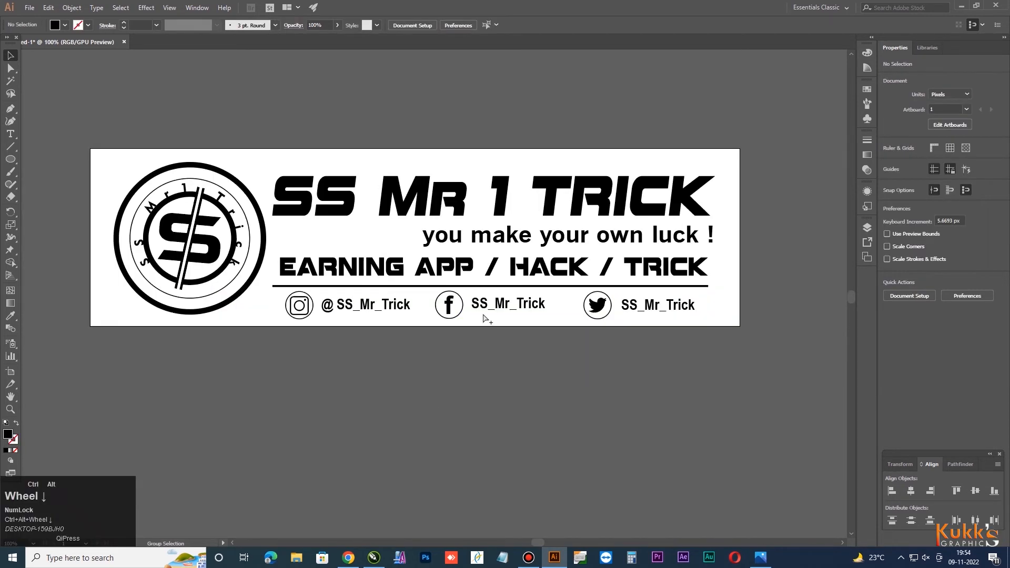
scroll(610, 304, down, 1)
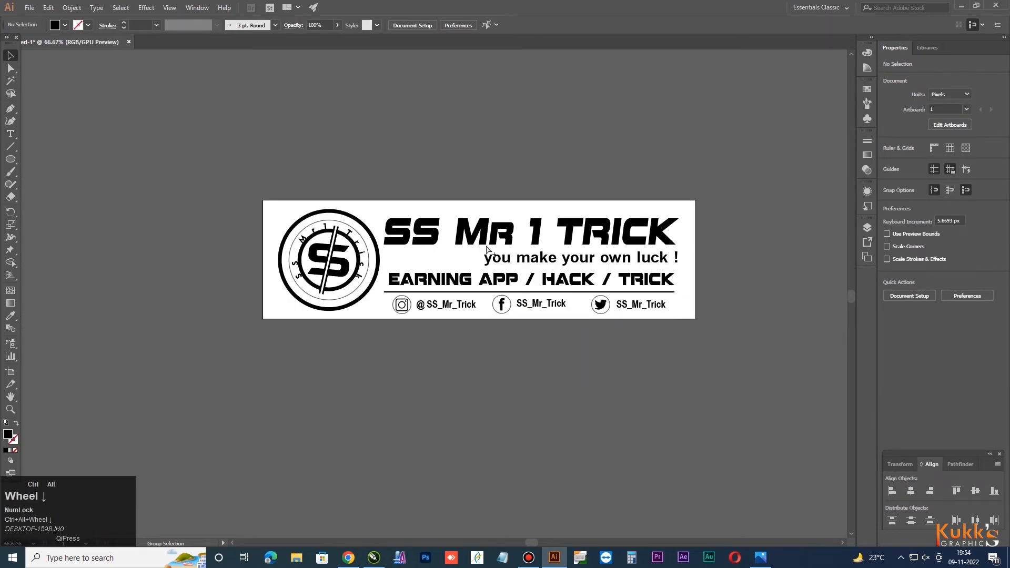
scroll(526, 254, up, 1)
click(413, 145)
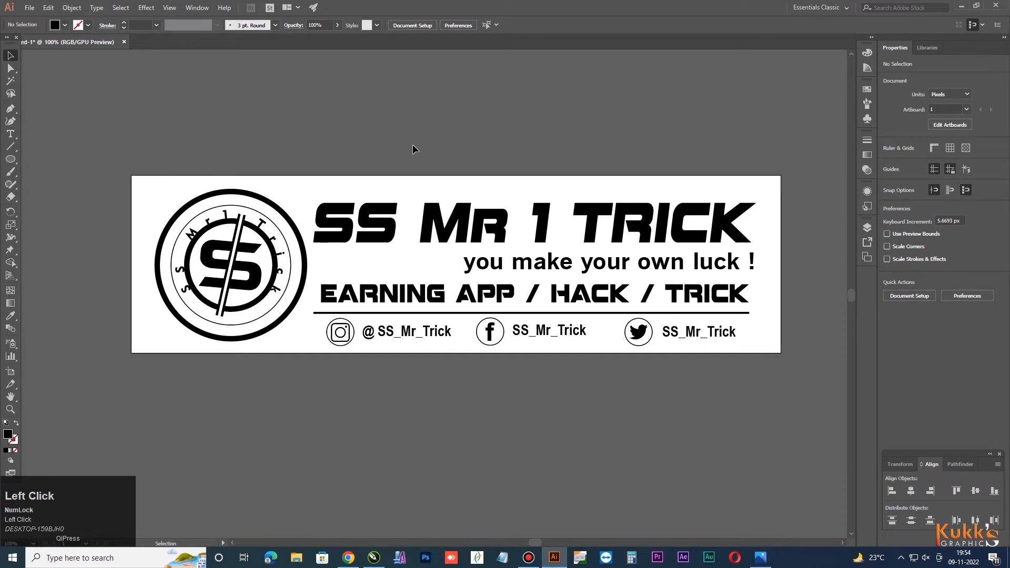
Step: Switch to Chrome and search Freepik for "black banner"
click(349, 561)
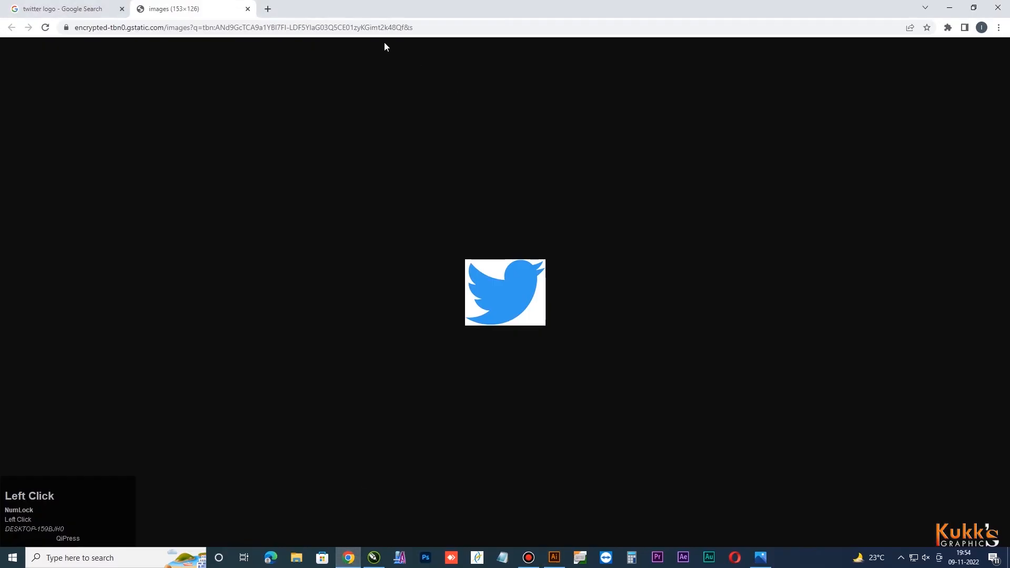
click(267, 9)
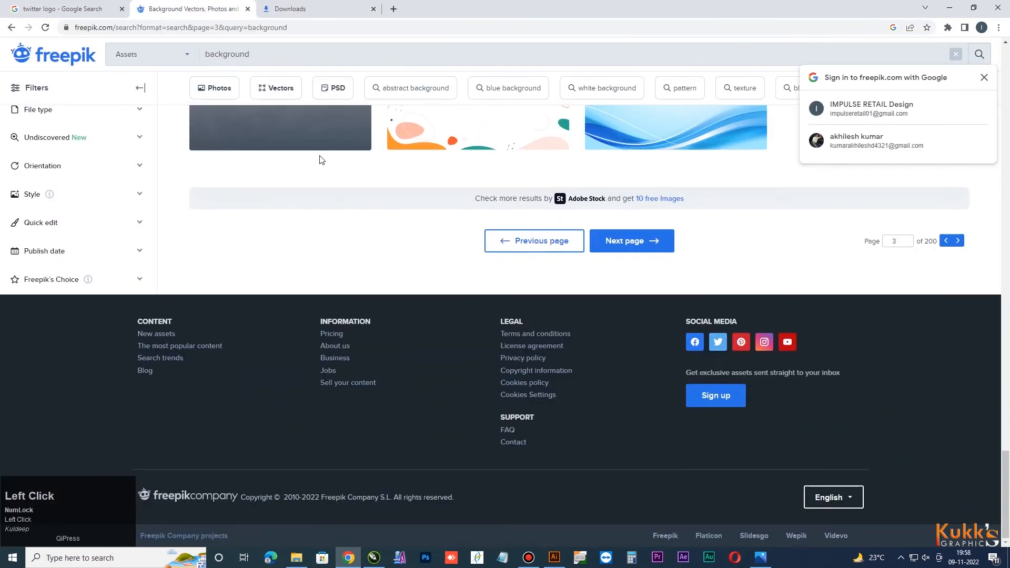
click(294, 64)
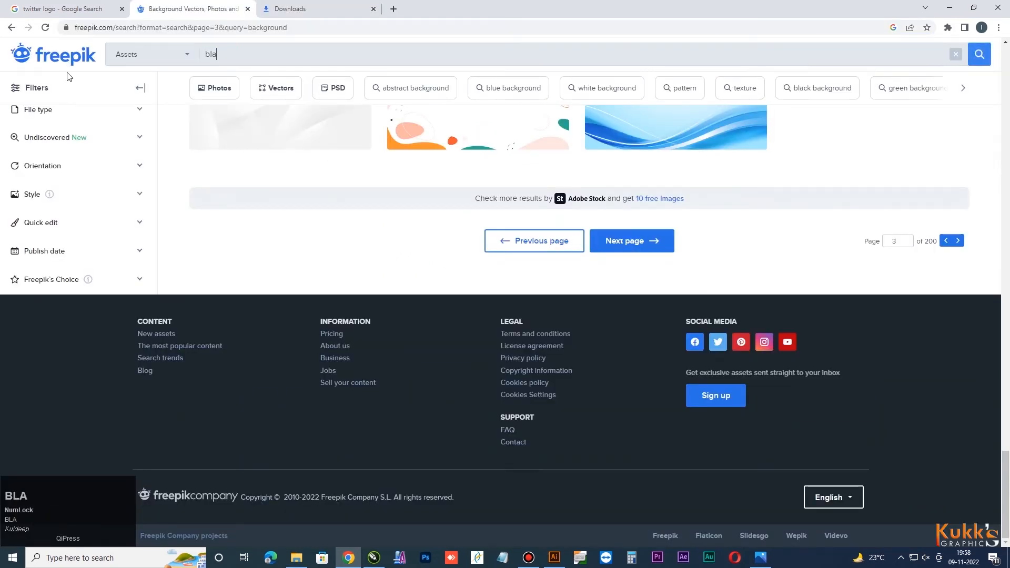
text(black v)
key(BackSpace)
text(banner)
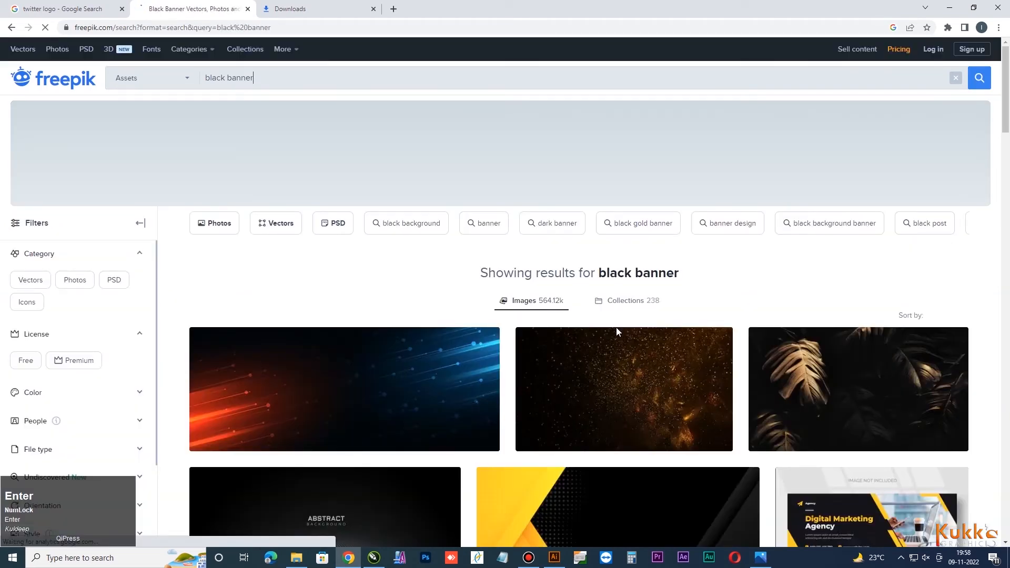
Step: Find the free vector "Black banner with yellow geometric shapes" in the results and download it
scroll(616, 329, down, 6)
scroll(600, 227, up, 1)
click(601, 225)
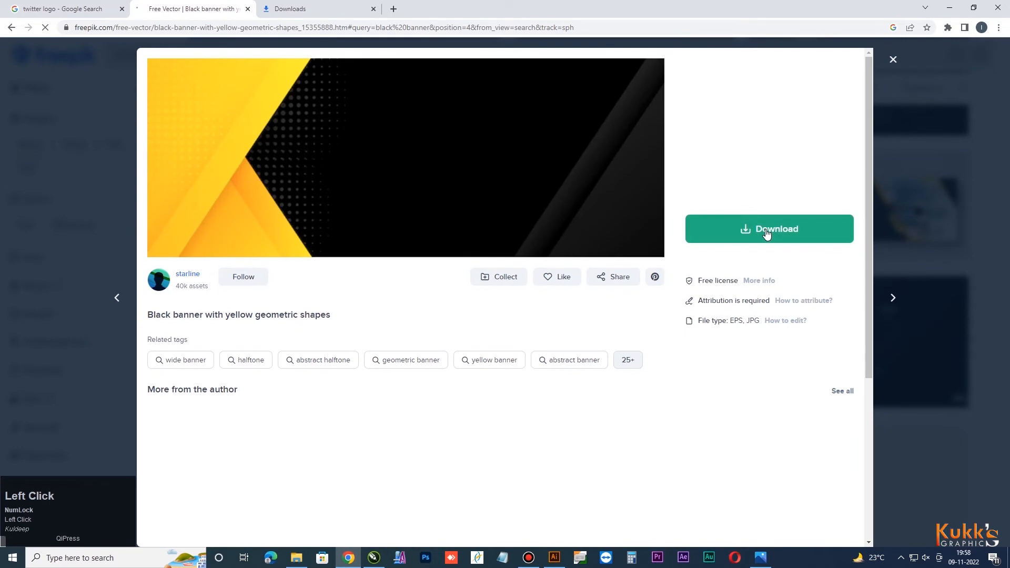
click(767, 232)
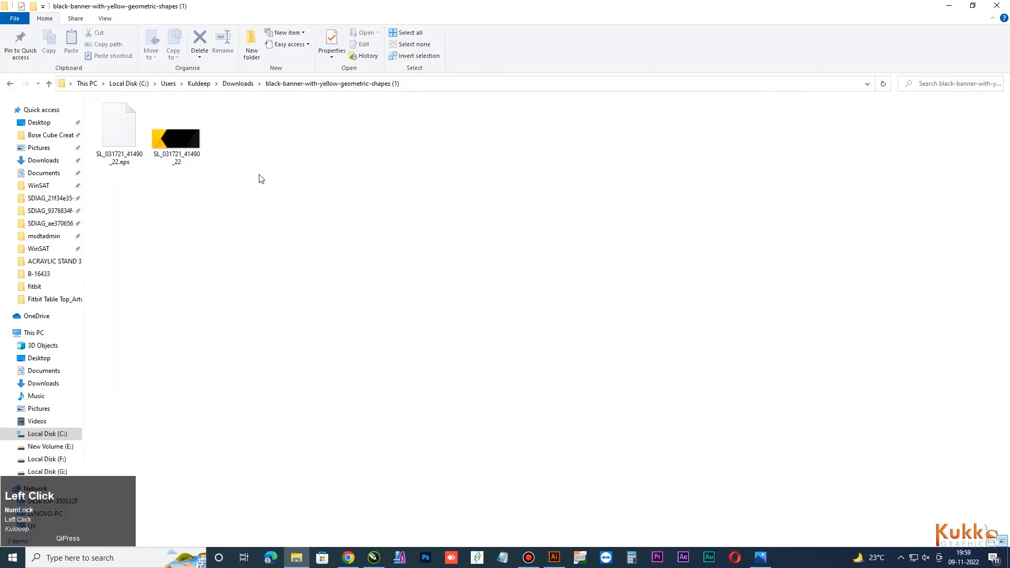
Step: Place the downloaded SL_031721_41490_22 banner image in the Illustrator document, just below the artboard toward its left half
double_click(174, 160)
drag(174, 160, 526, 434)
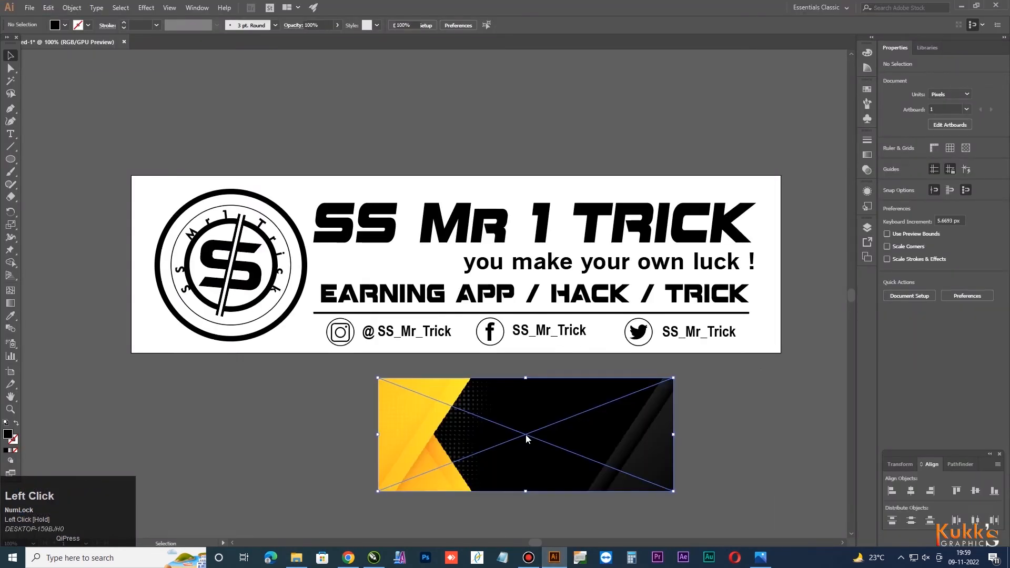
click(286, 405)
drag(438, 423, 309, 410)
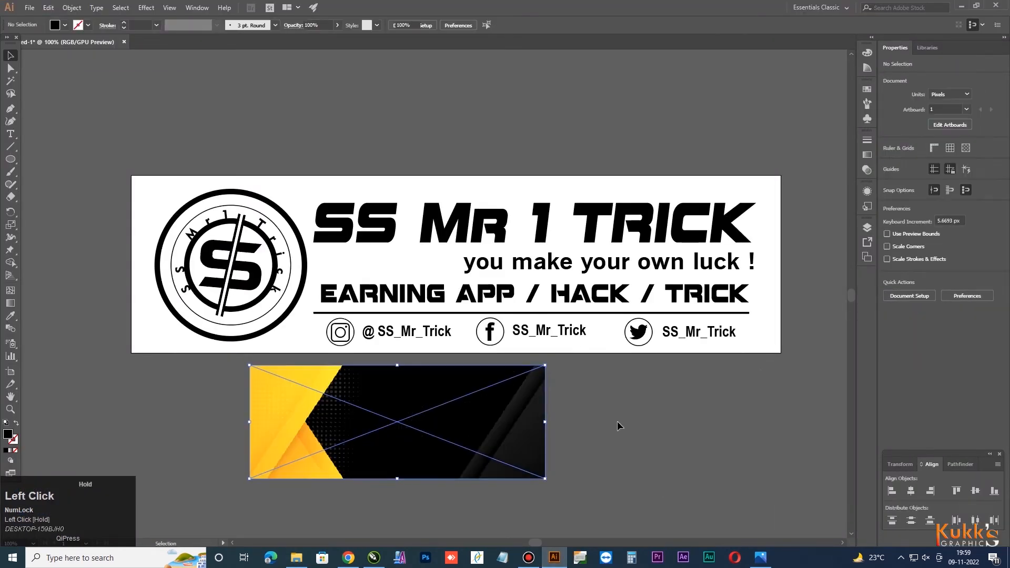
click(616, 422)
ctrl+alt+scroll(345, 419, up, 1)
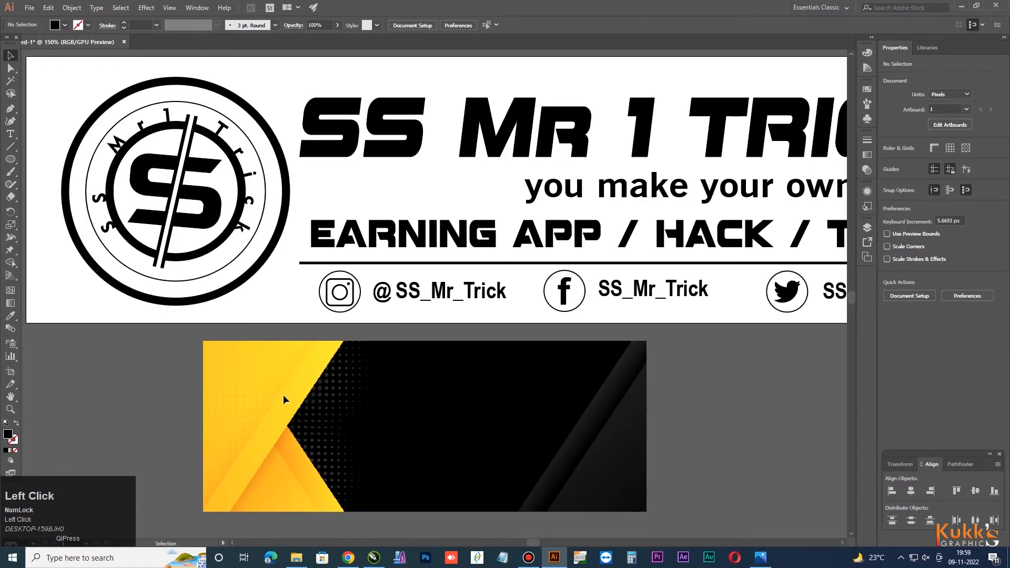